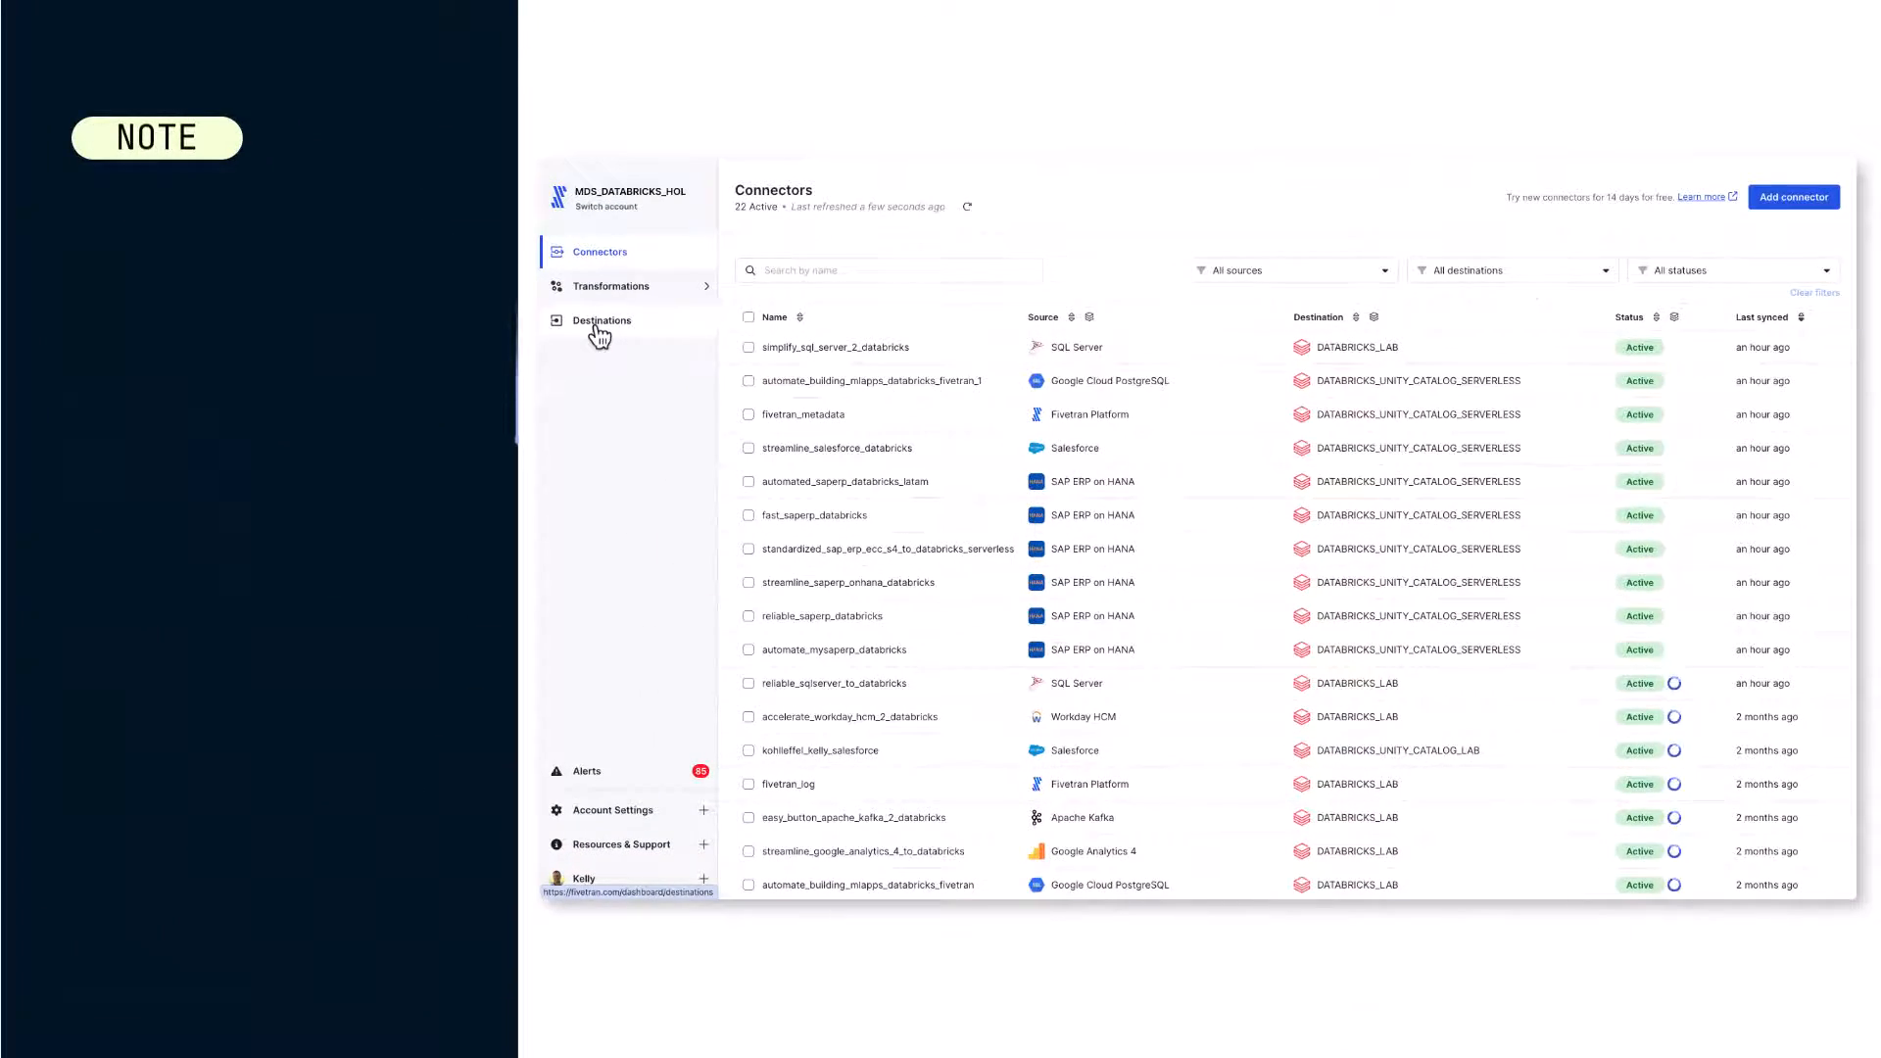
Start adding a new connector and choose DATABRICKS_UNITY_CATALOG_SERVERLESS as its destination.
left_click(598, 331)
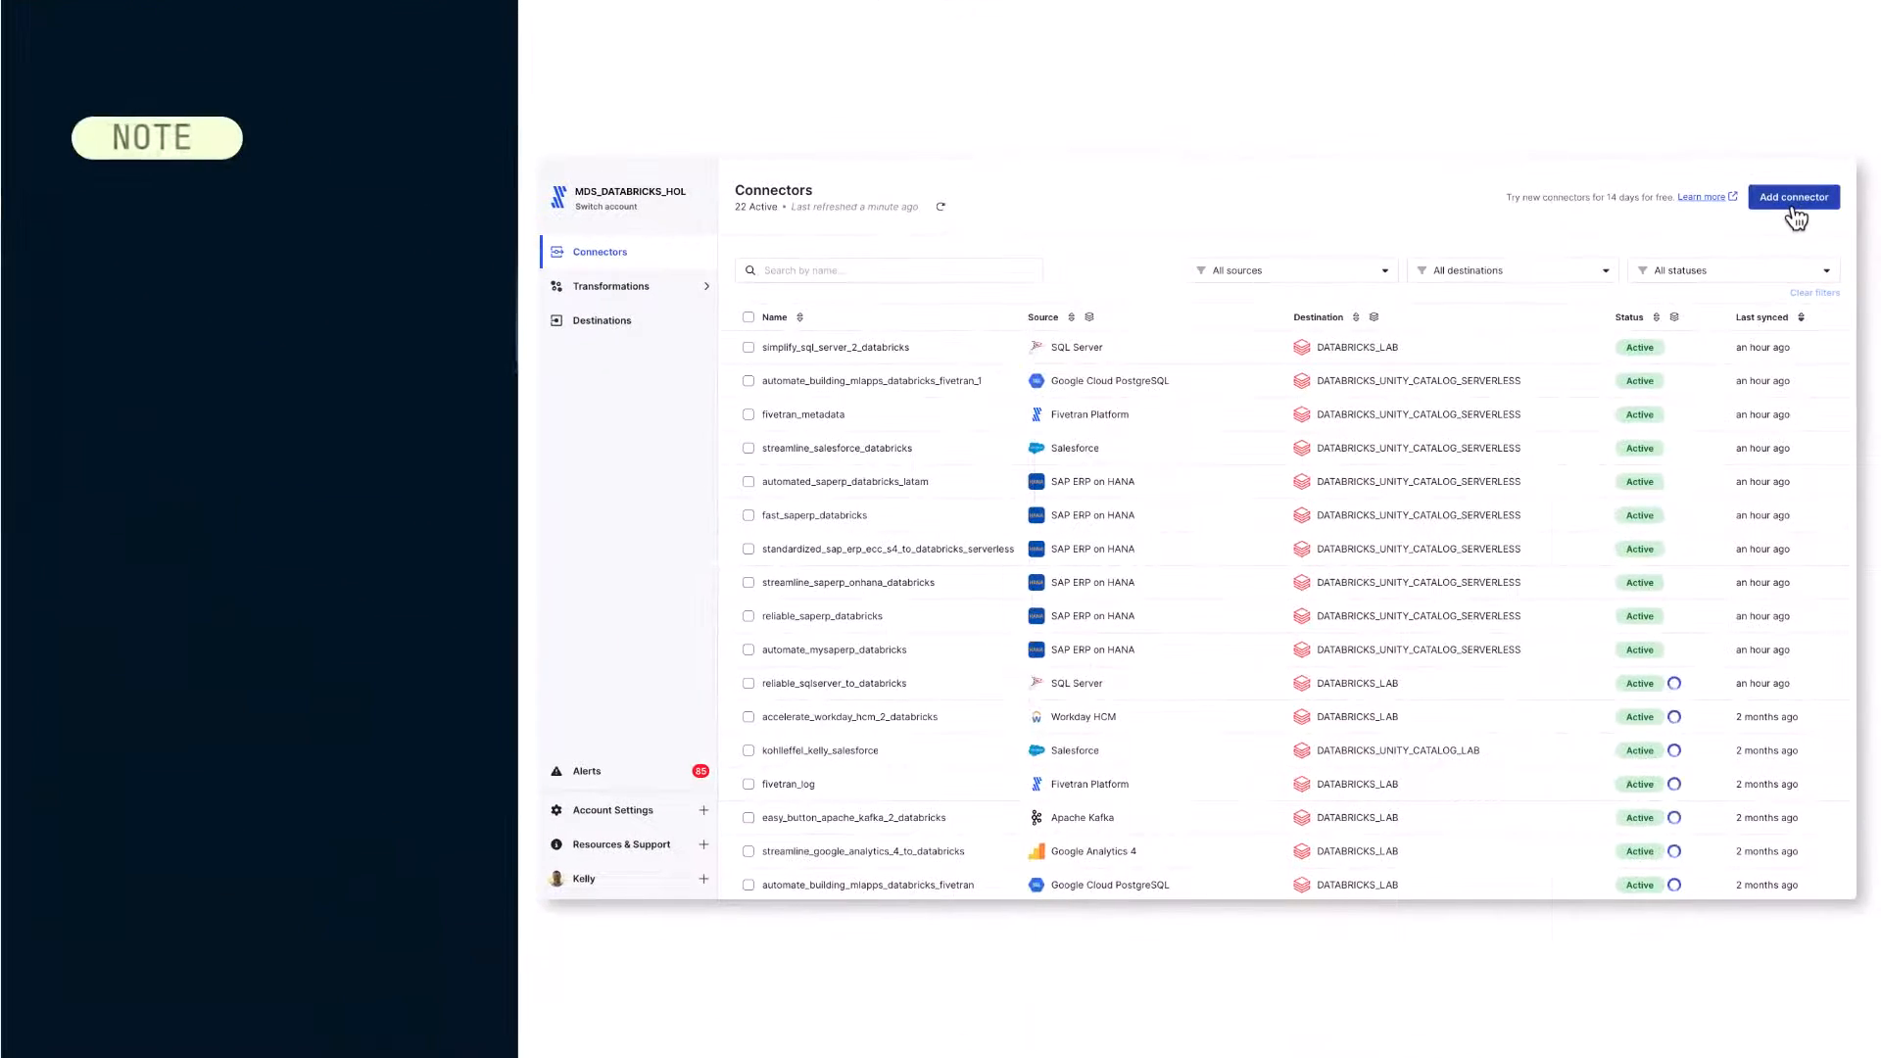
left_click(1793, 201)
mouse_move(1289, 422)
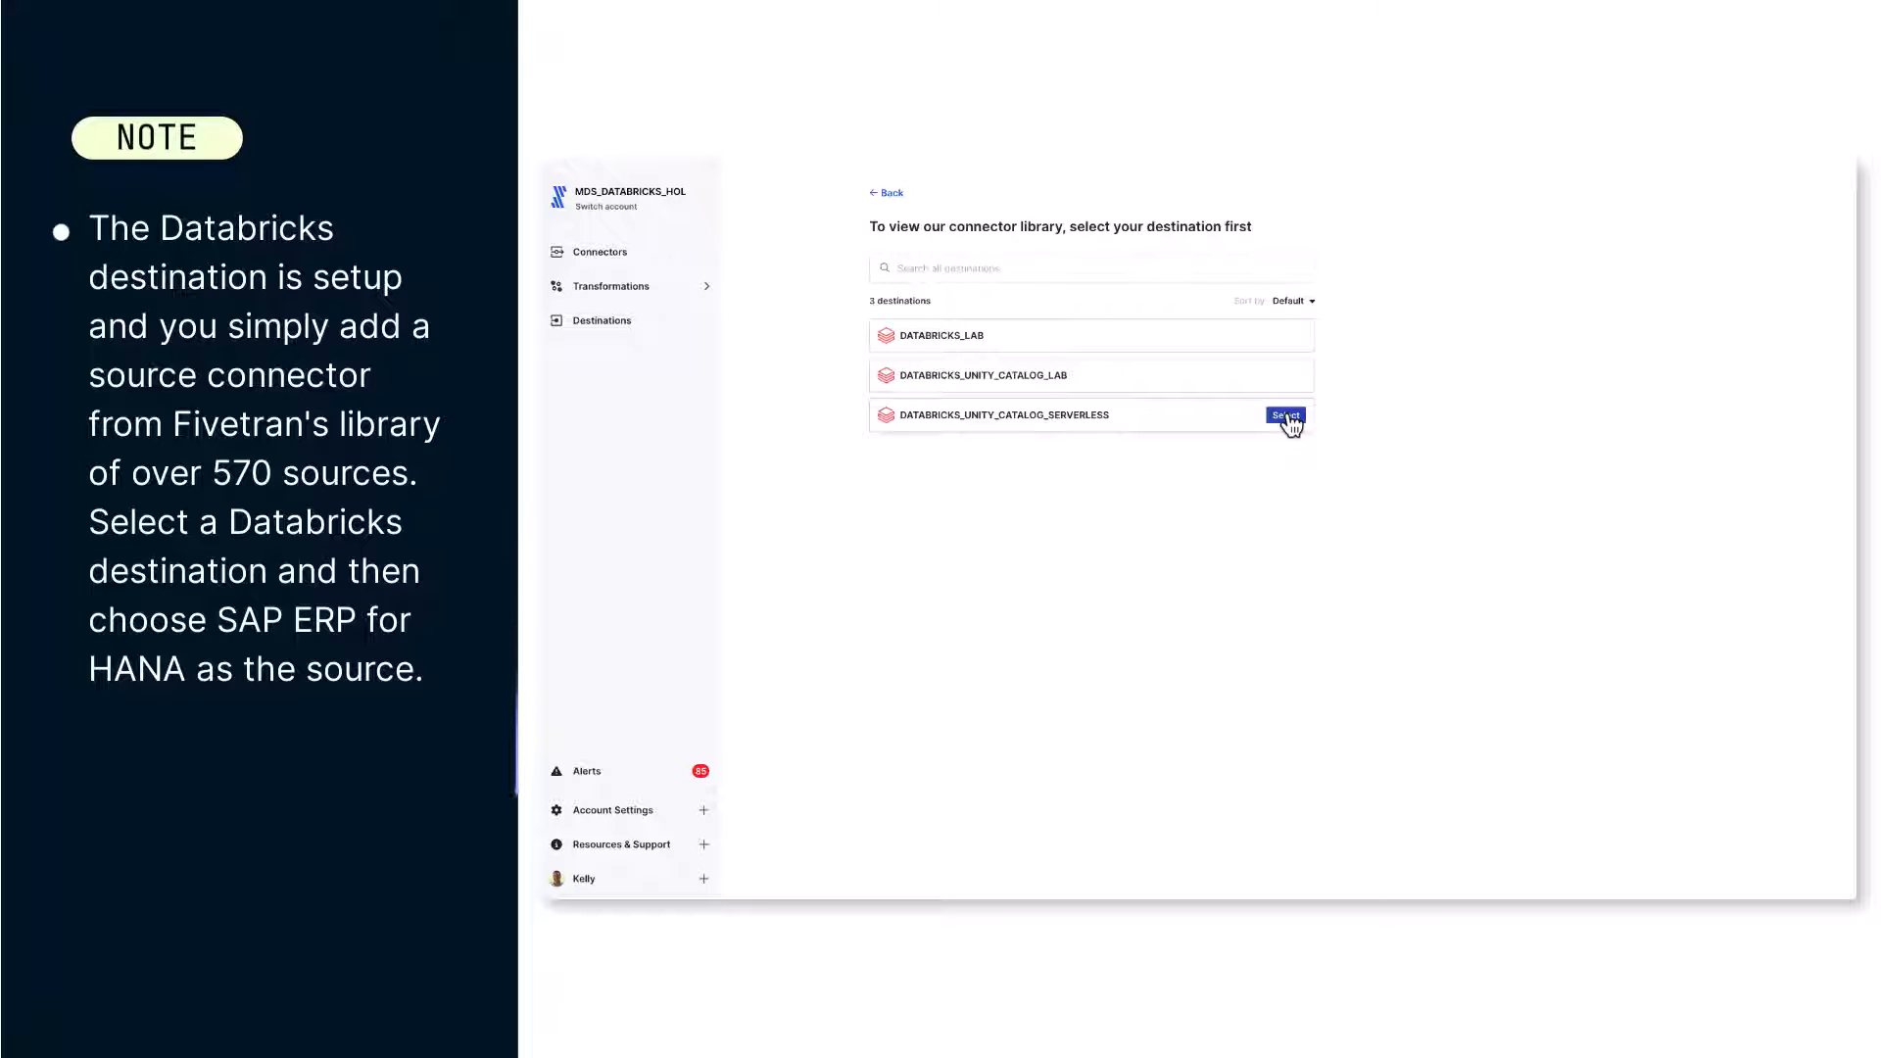
left_click(1287, 416)
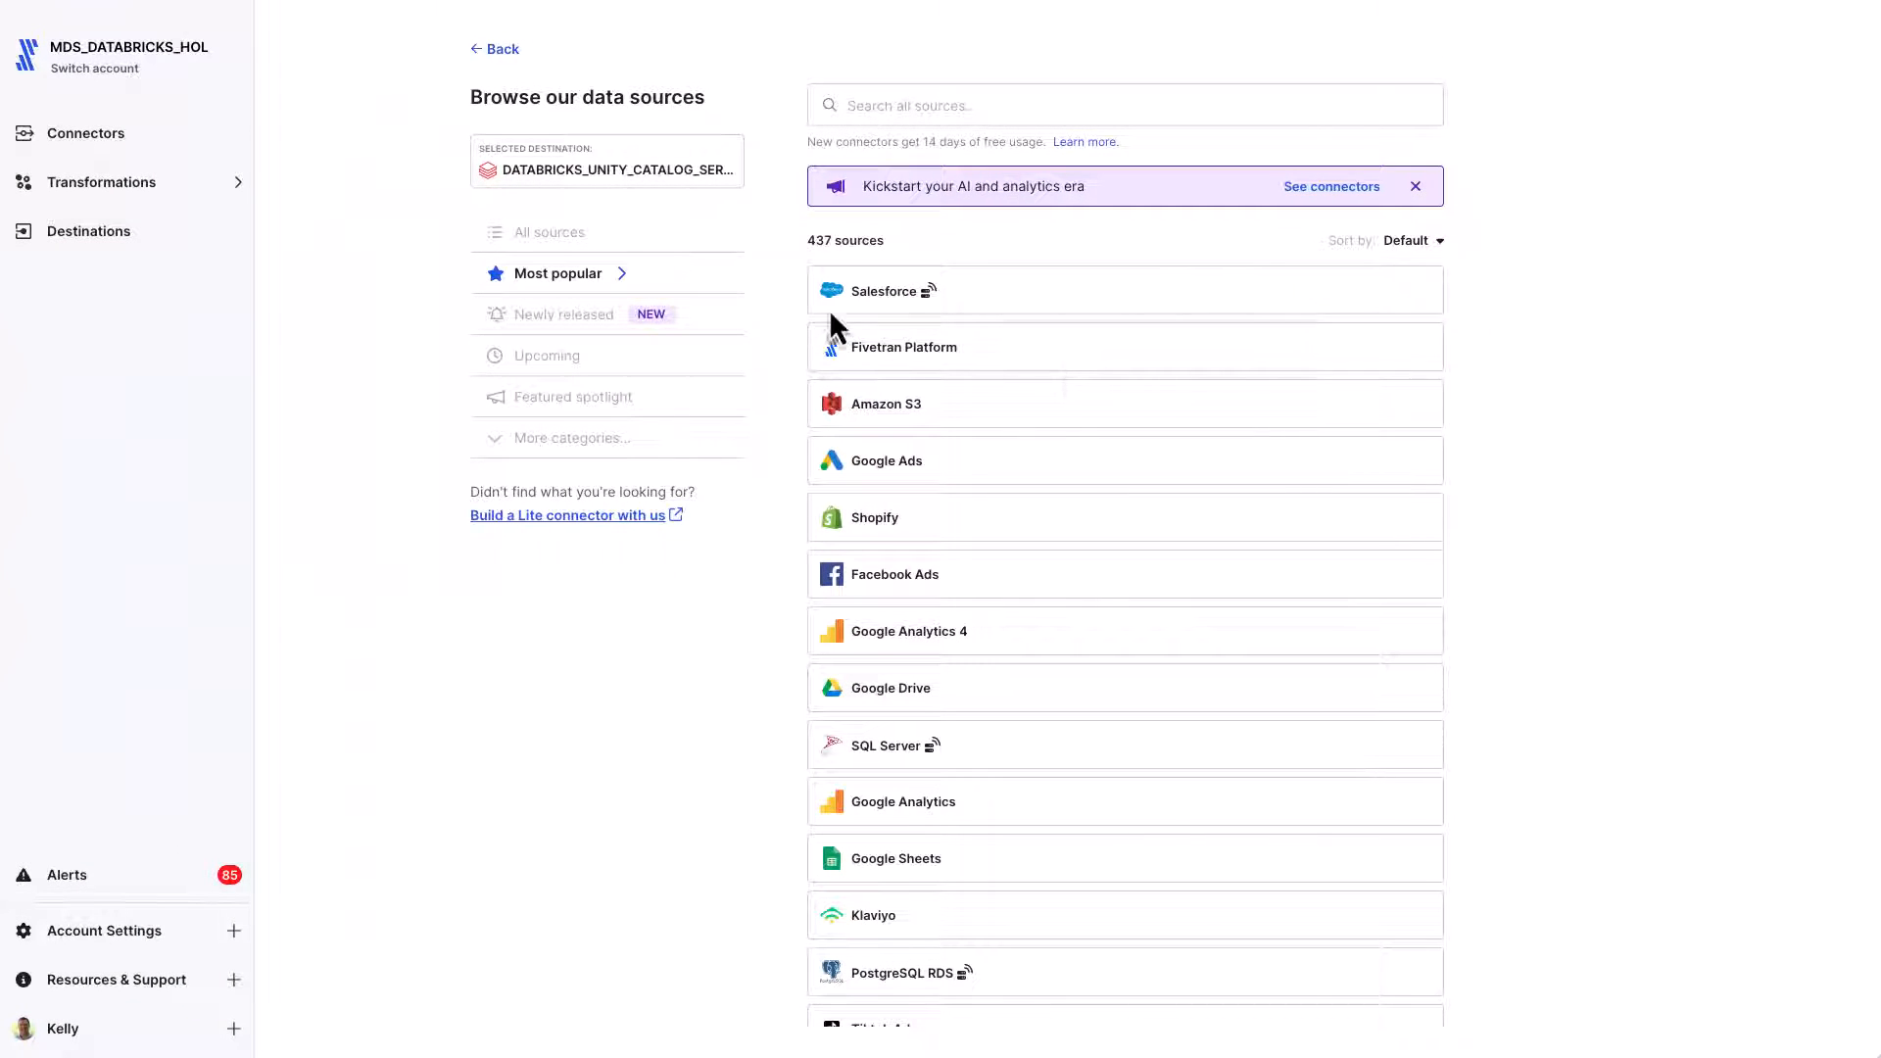
Search all data sources for "sap" and choose SAP ERP on HANA as the source.
left_click(544, 243)
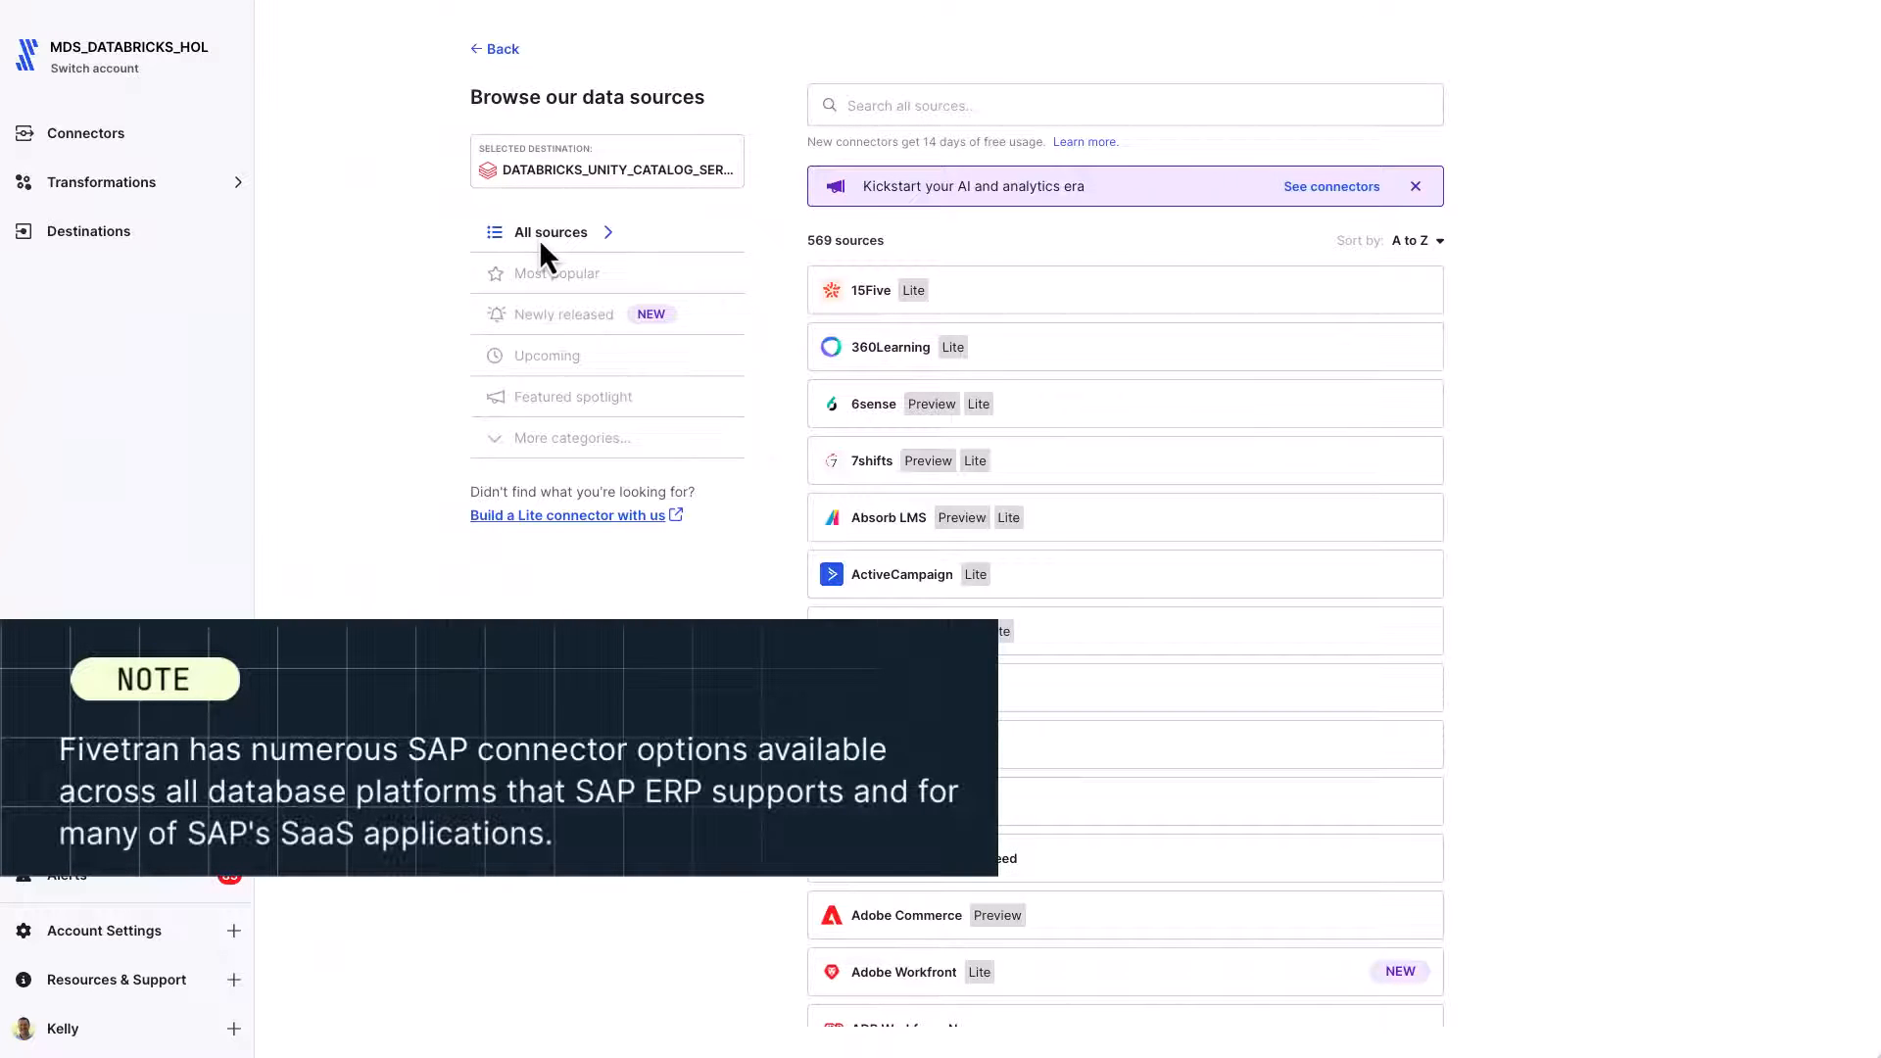
type("sap")
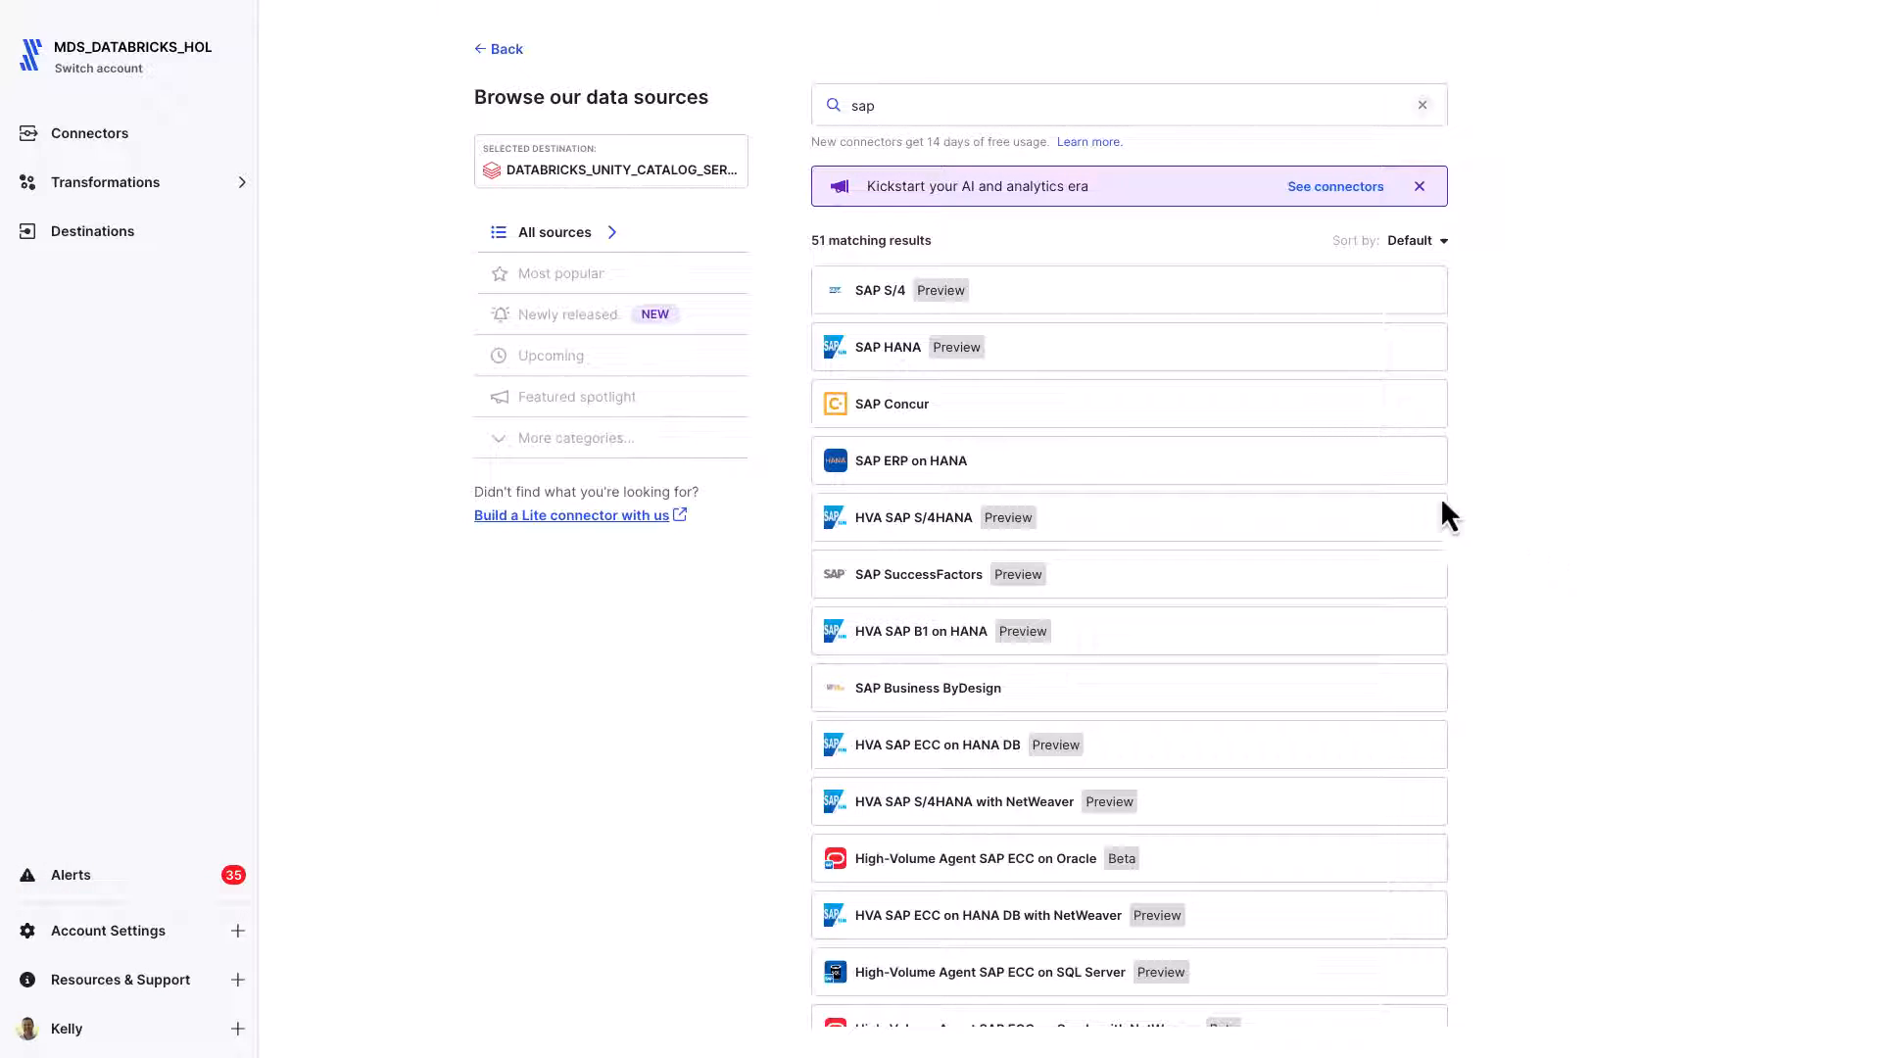
left_click(1404, 464)
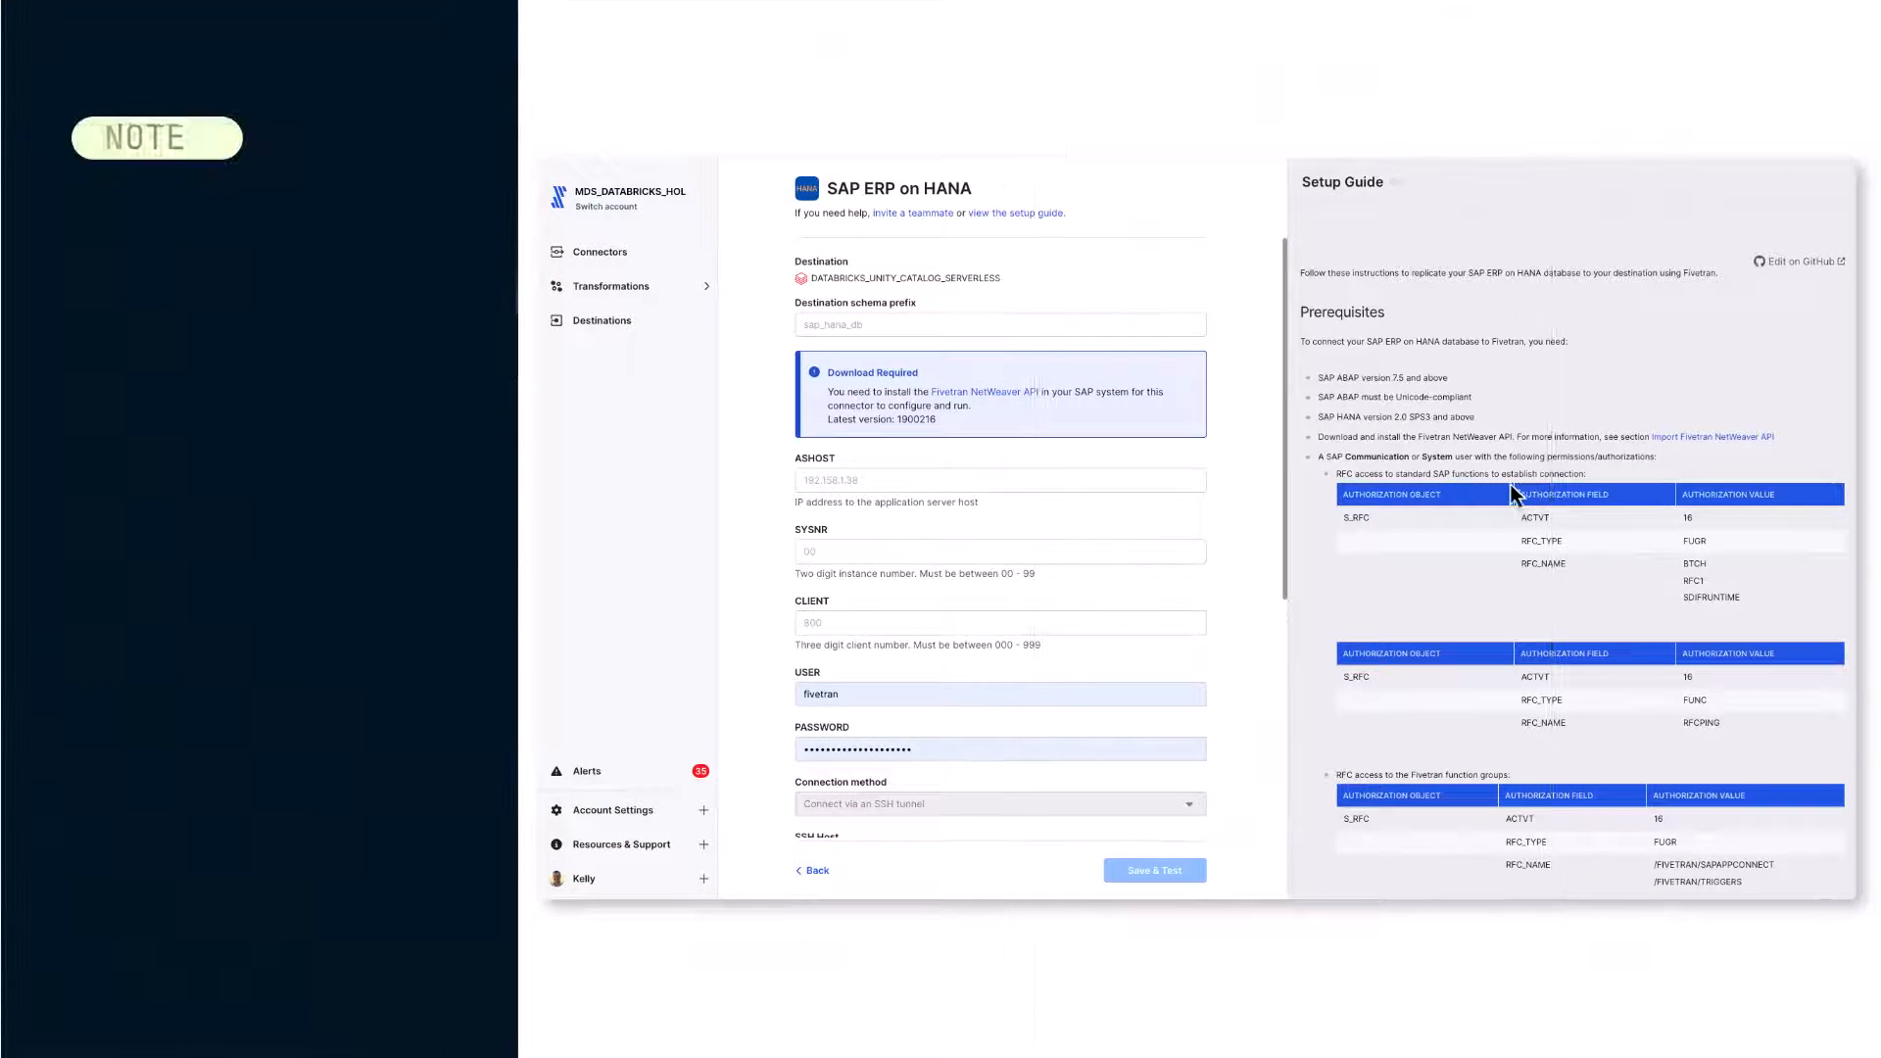
Set the destination schema prefix to seamless_saperp_to_databricks.
left_click(850, 327)
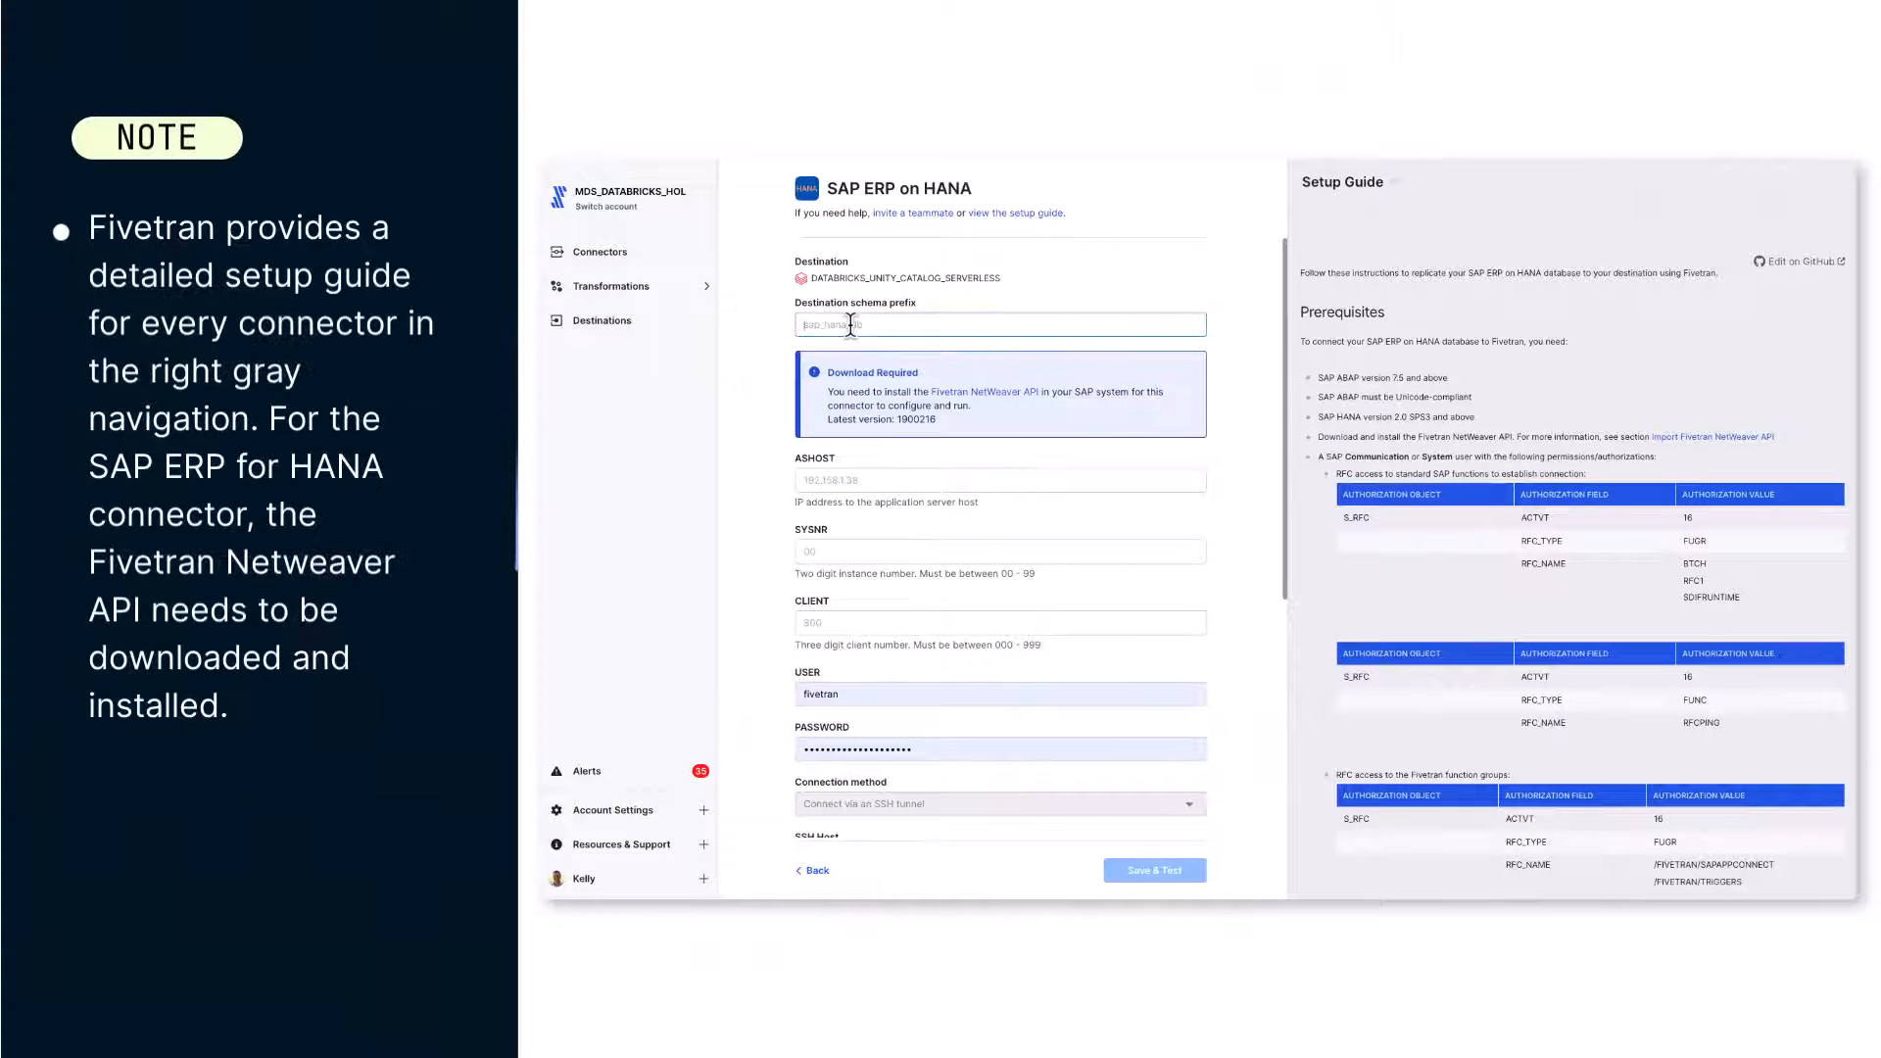
type("seamless")
type("_lab")
type("_to_da")
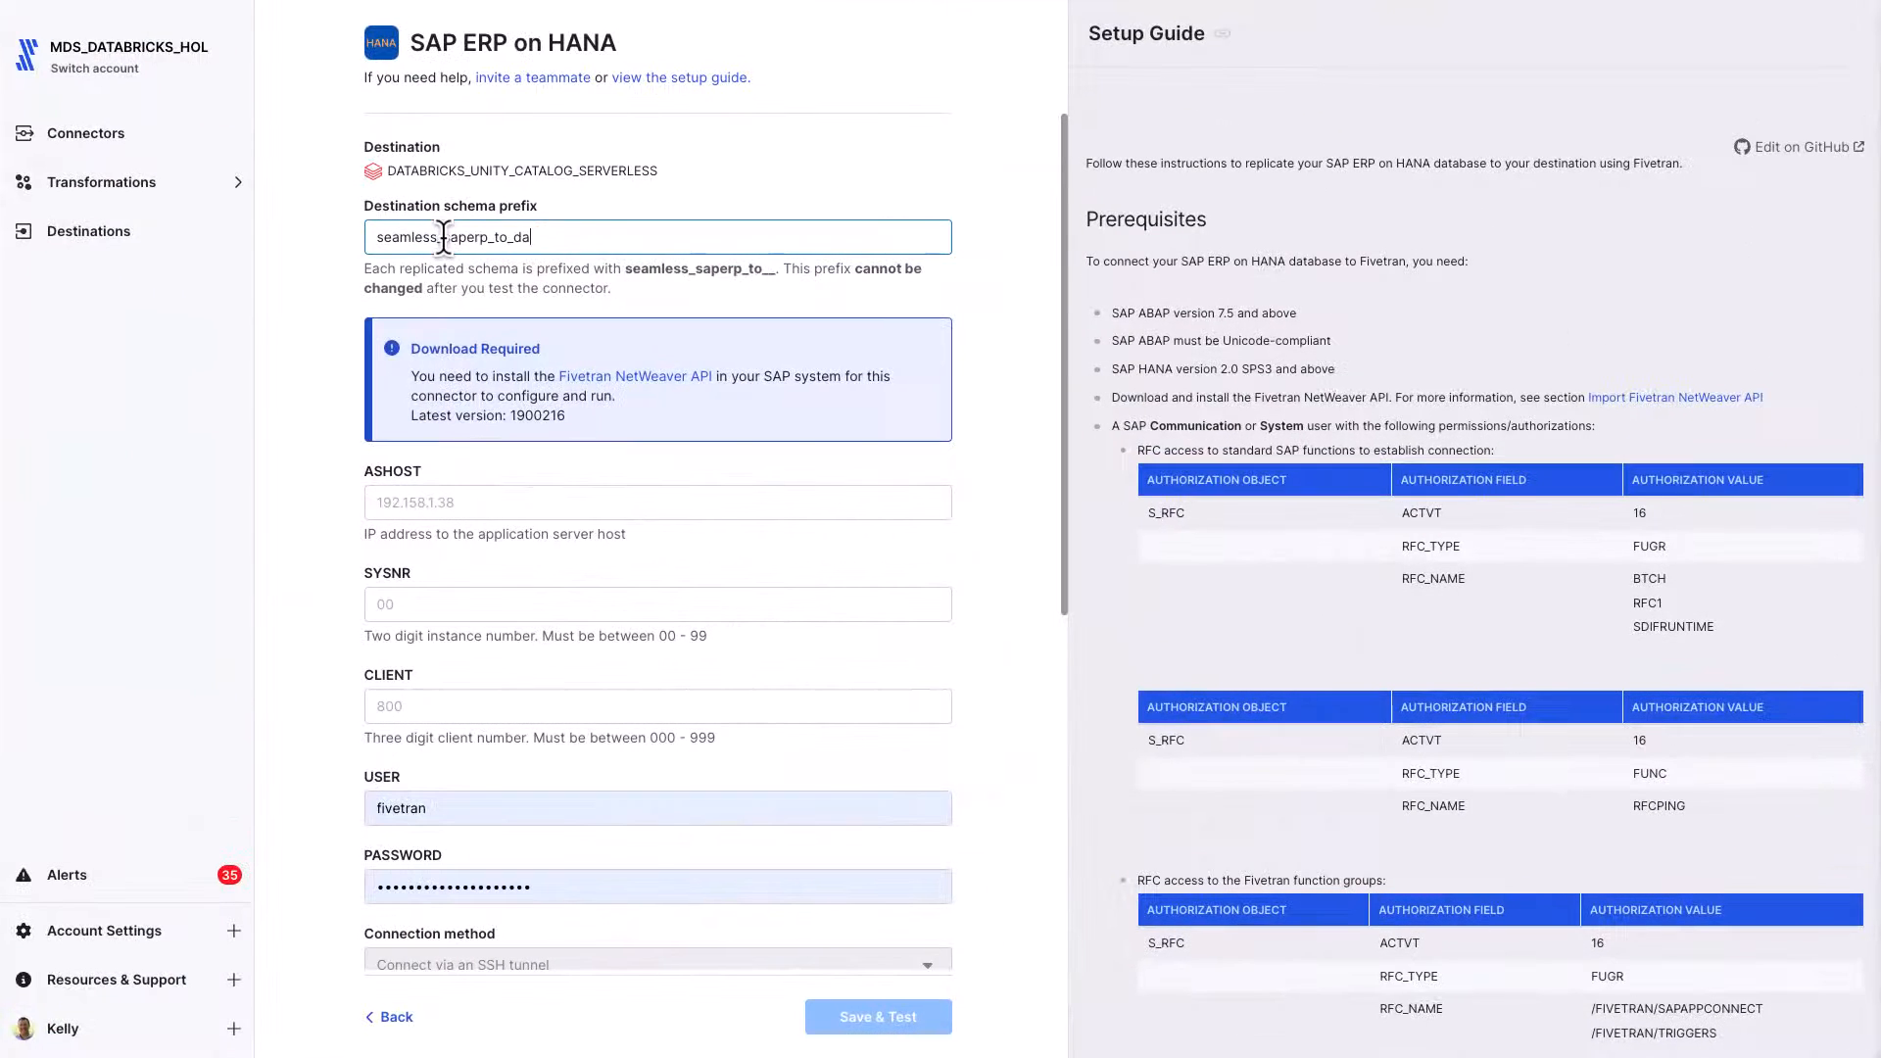
type("tabricks")
Enter the application server host address, with system number 00 and client 800.
left_click(450, 501)
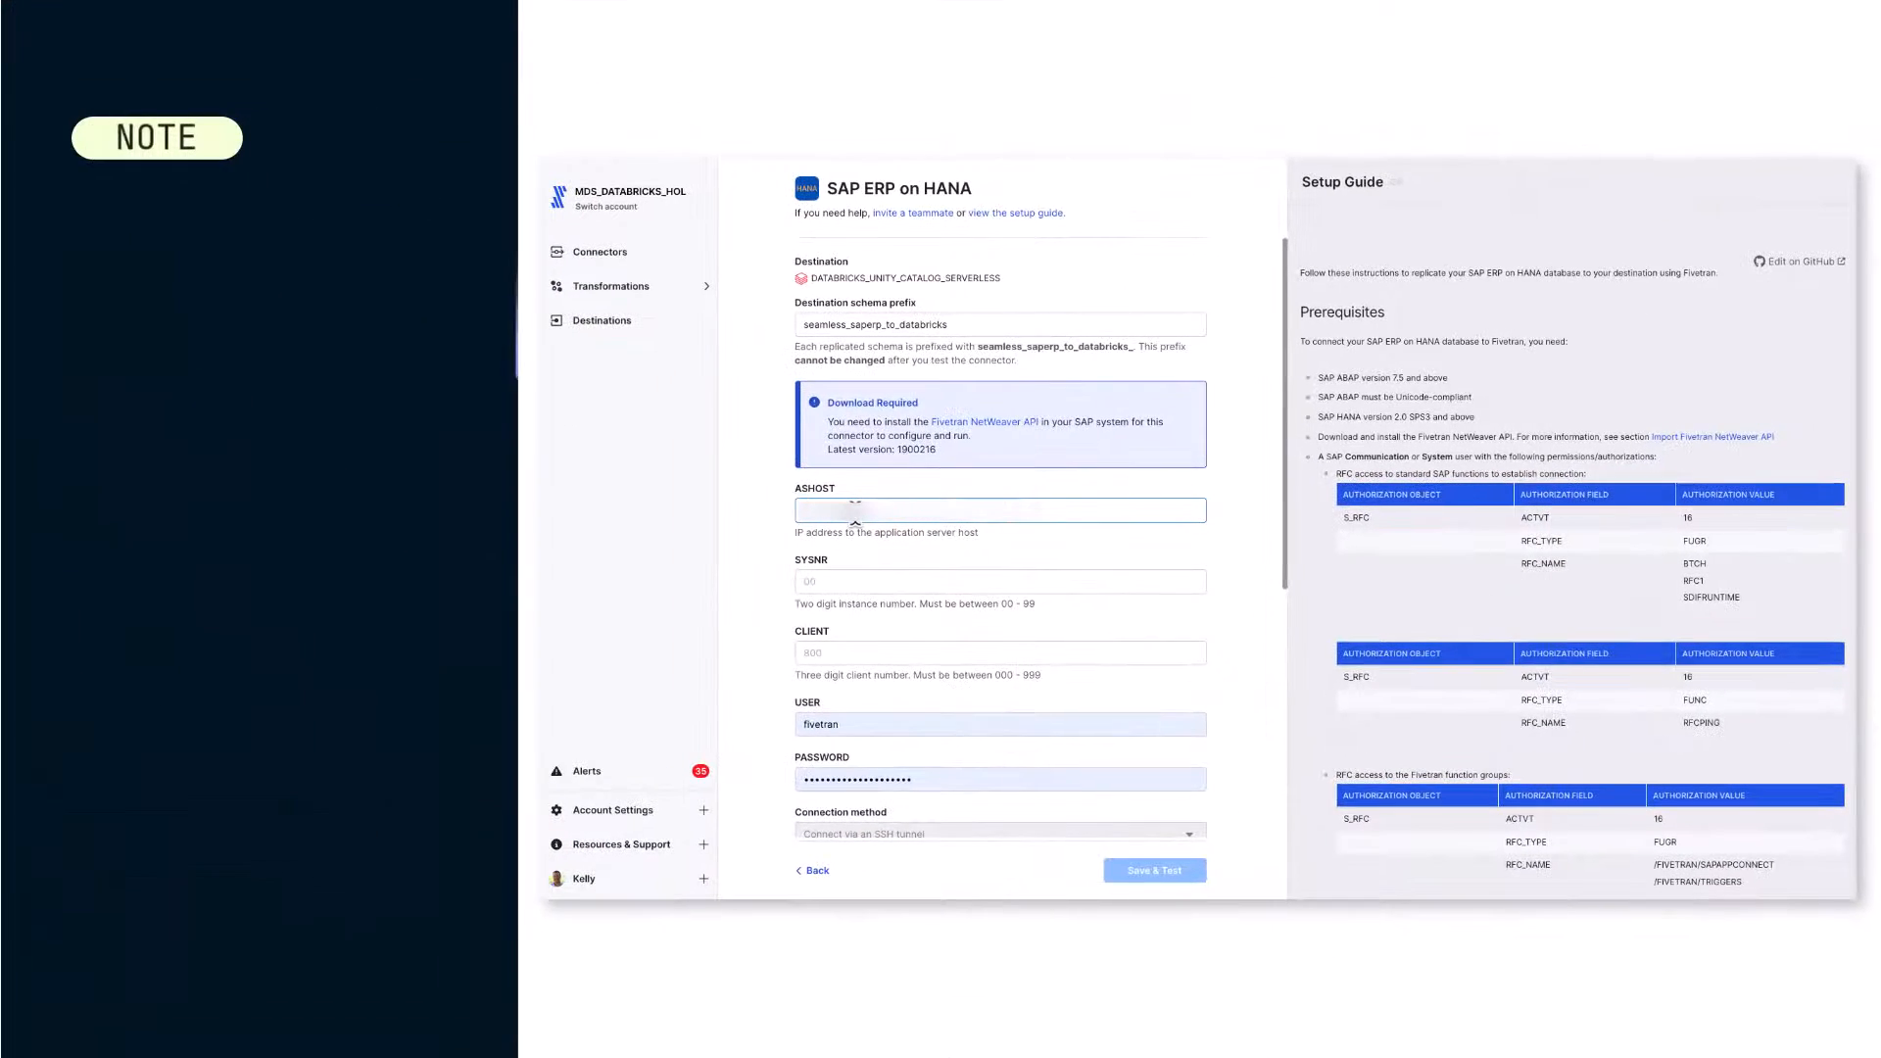
left_click(846, 578)
type("00")
key("Tab")
type("800")
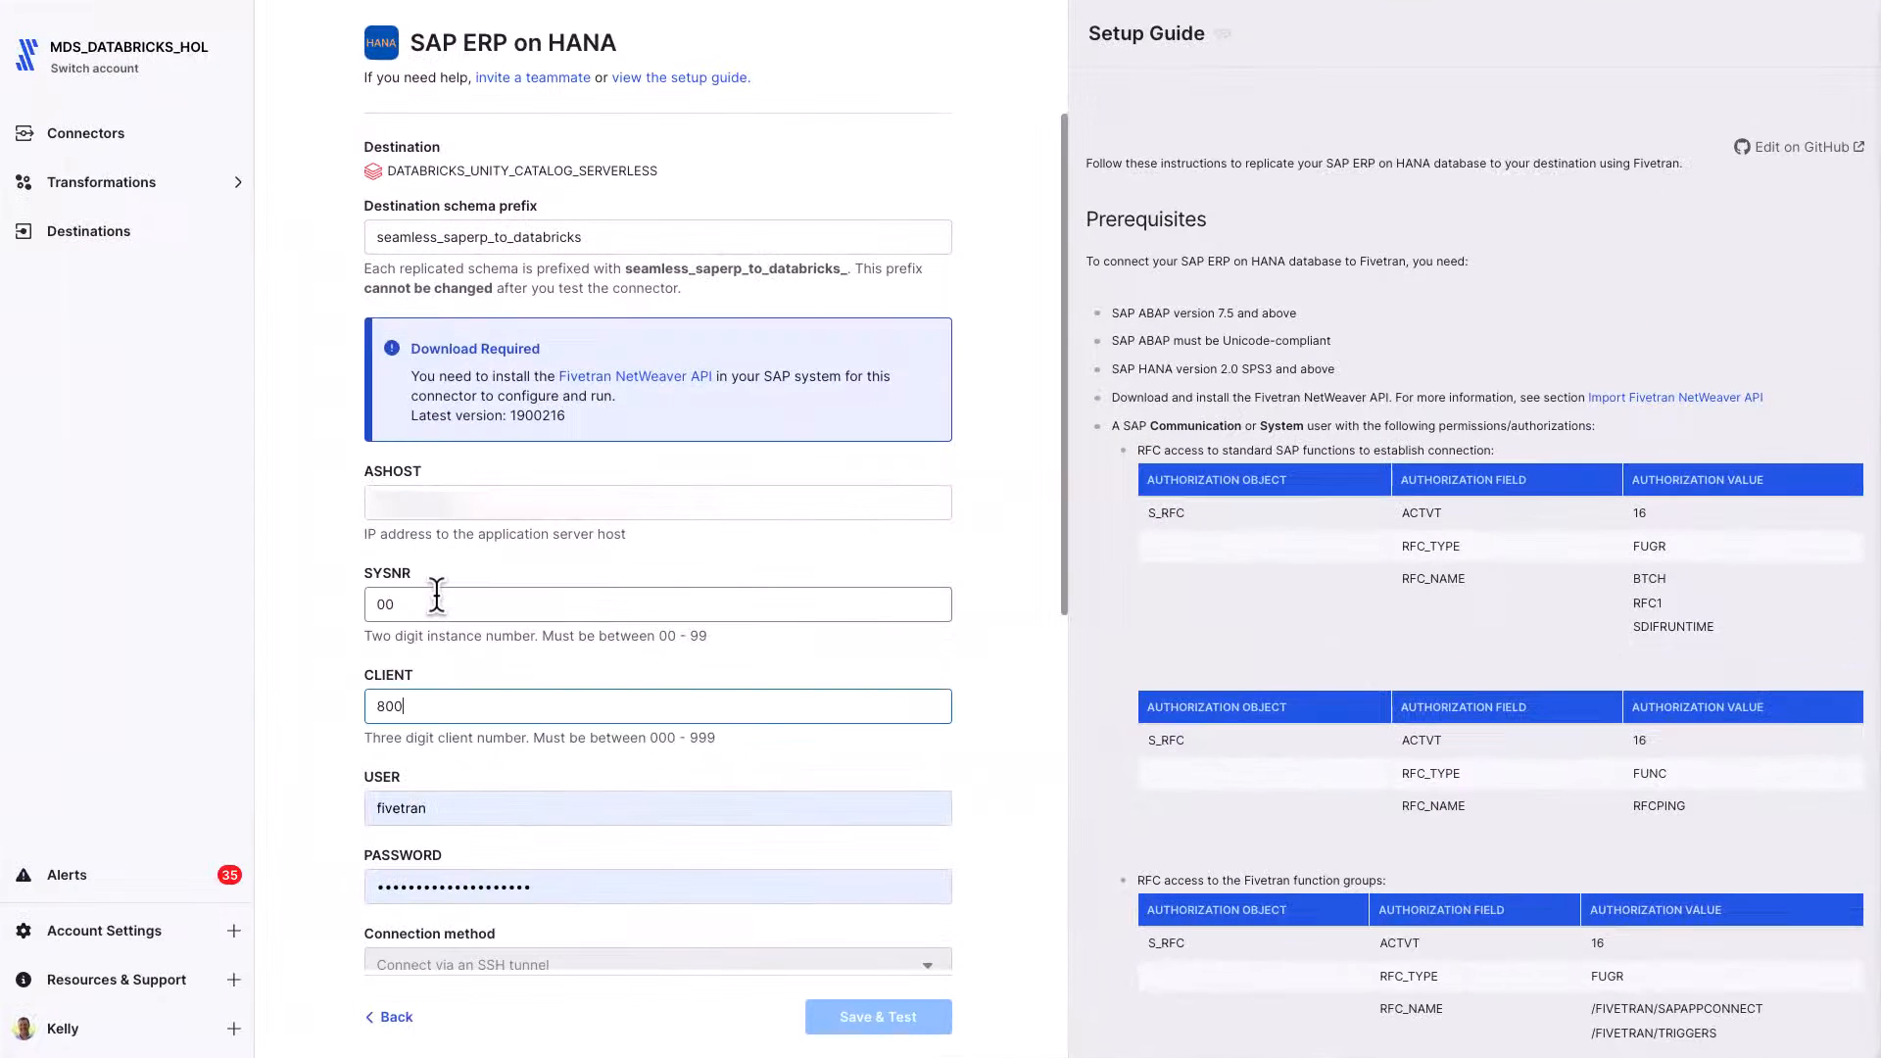
Fill in the SAP user rfc_hva and its password from the saved credentials.
key("Tab")
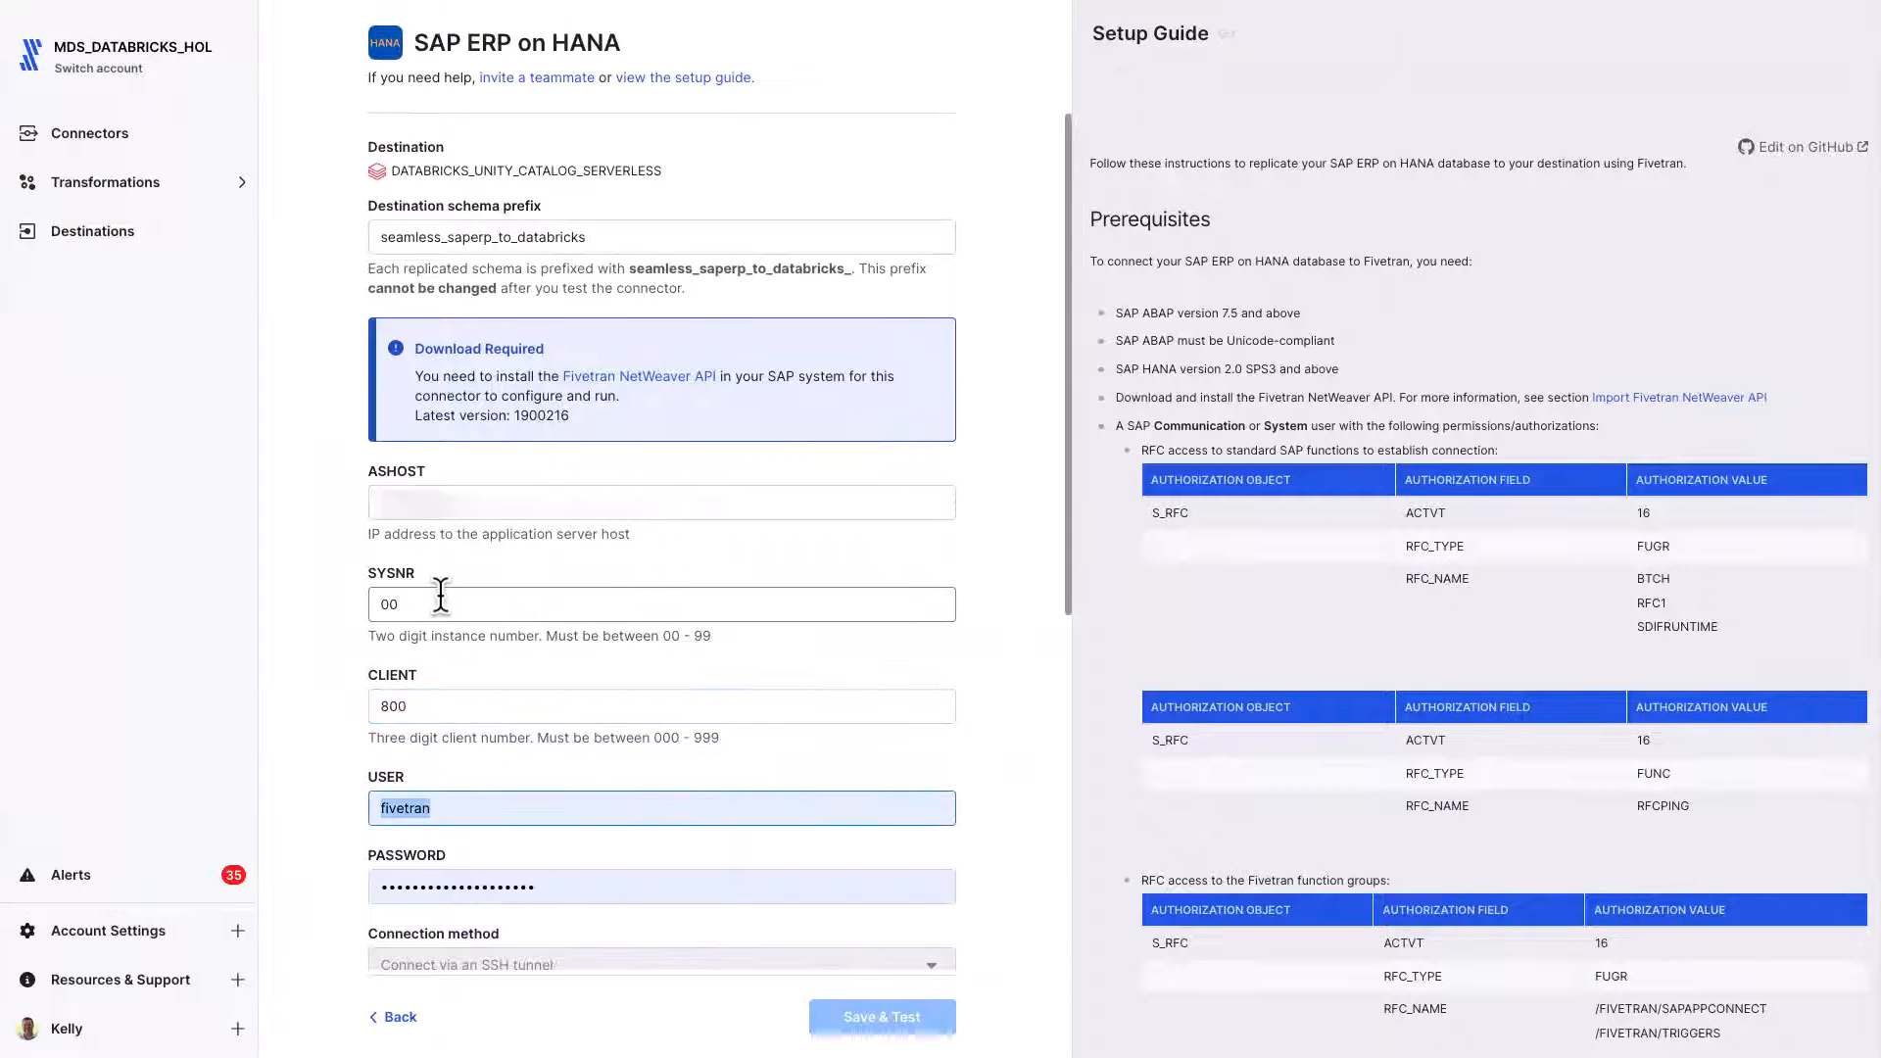
type("rfc_")
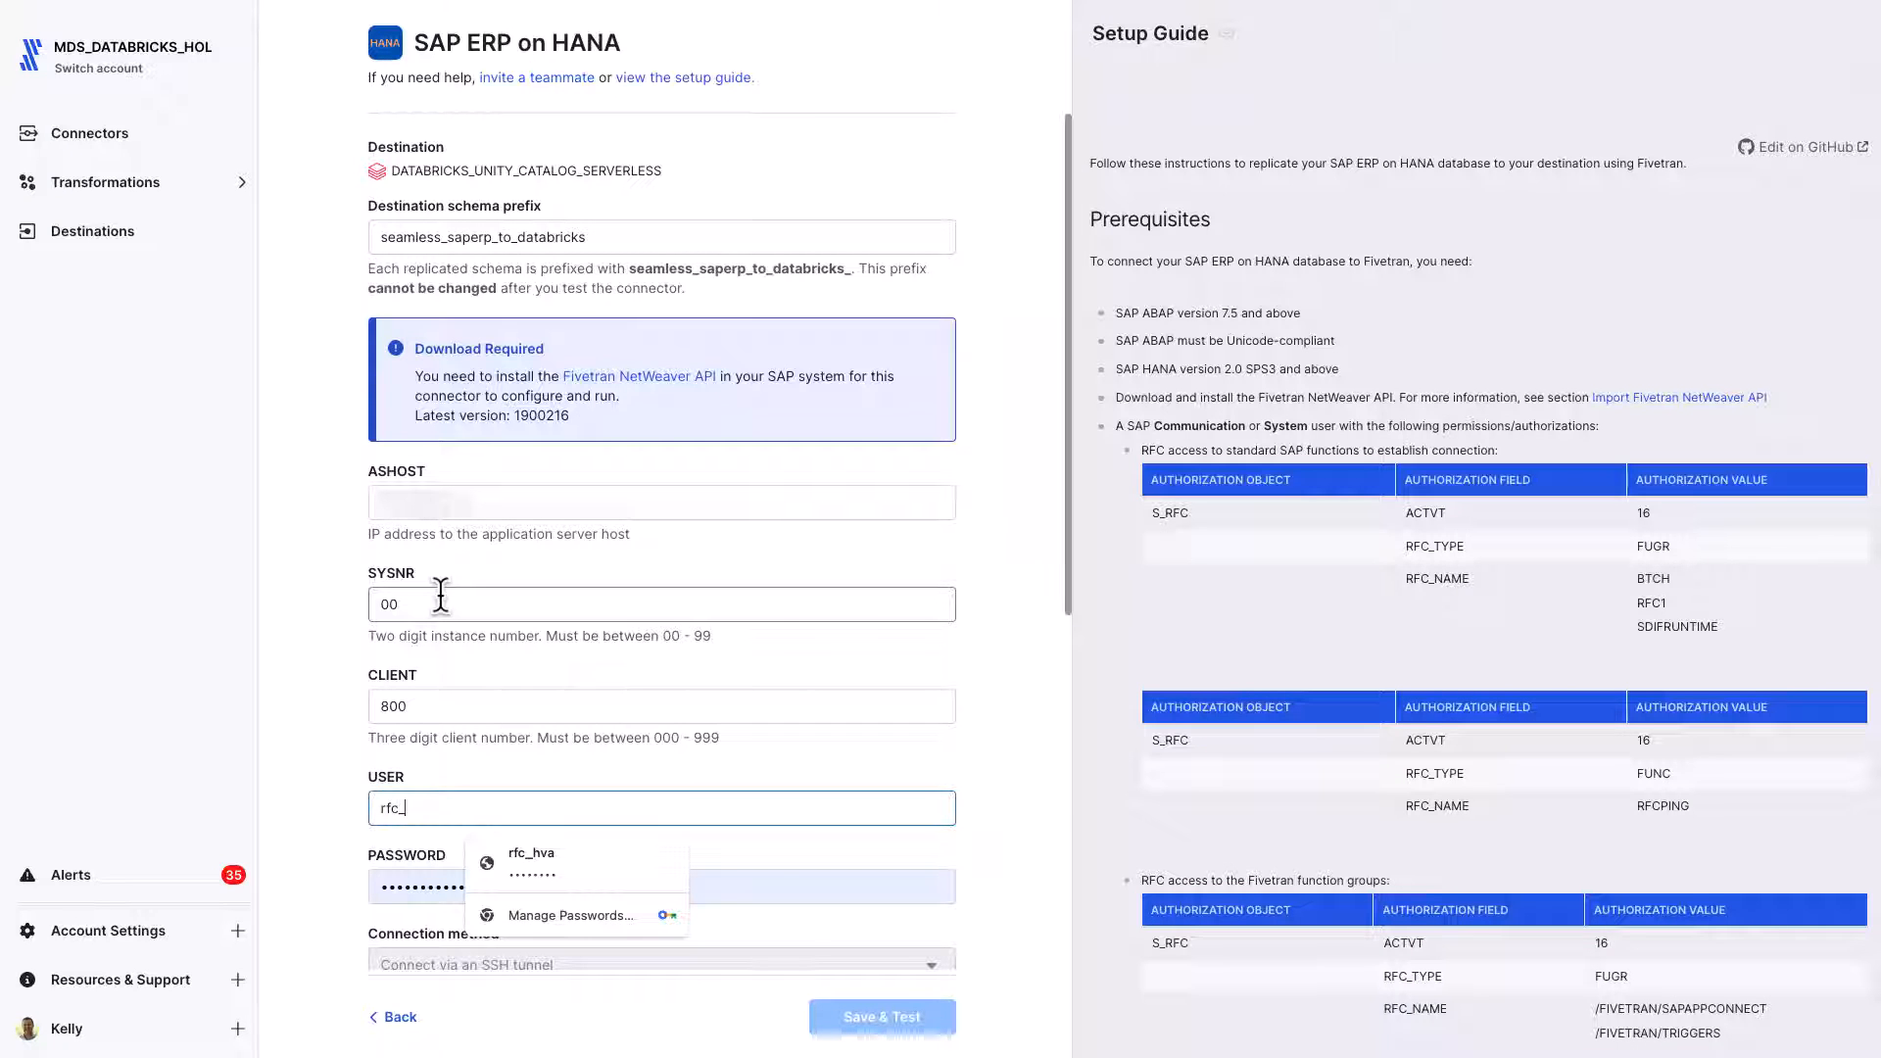
left_click(552, 893)
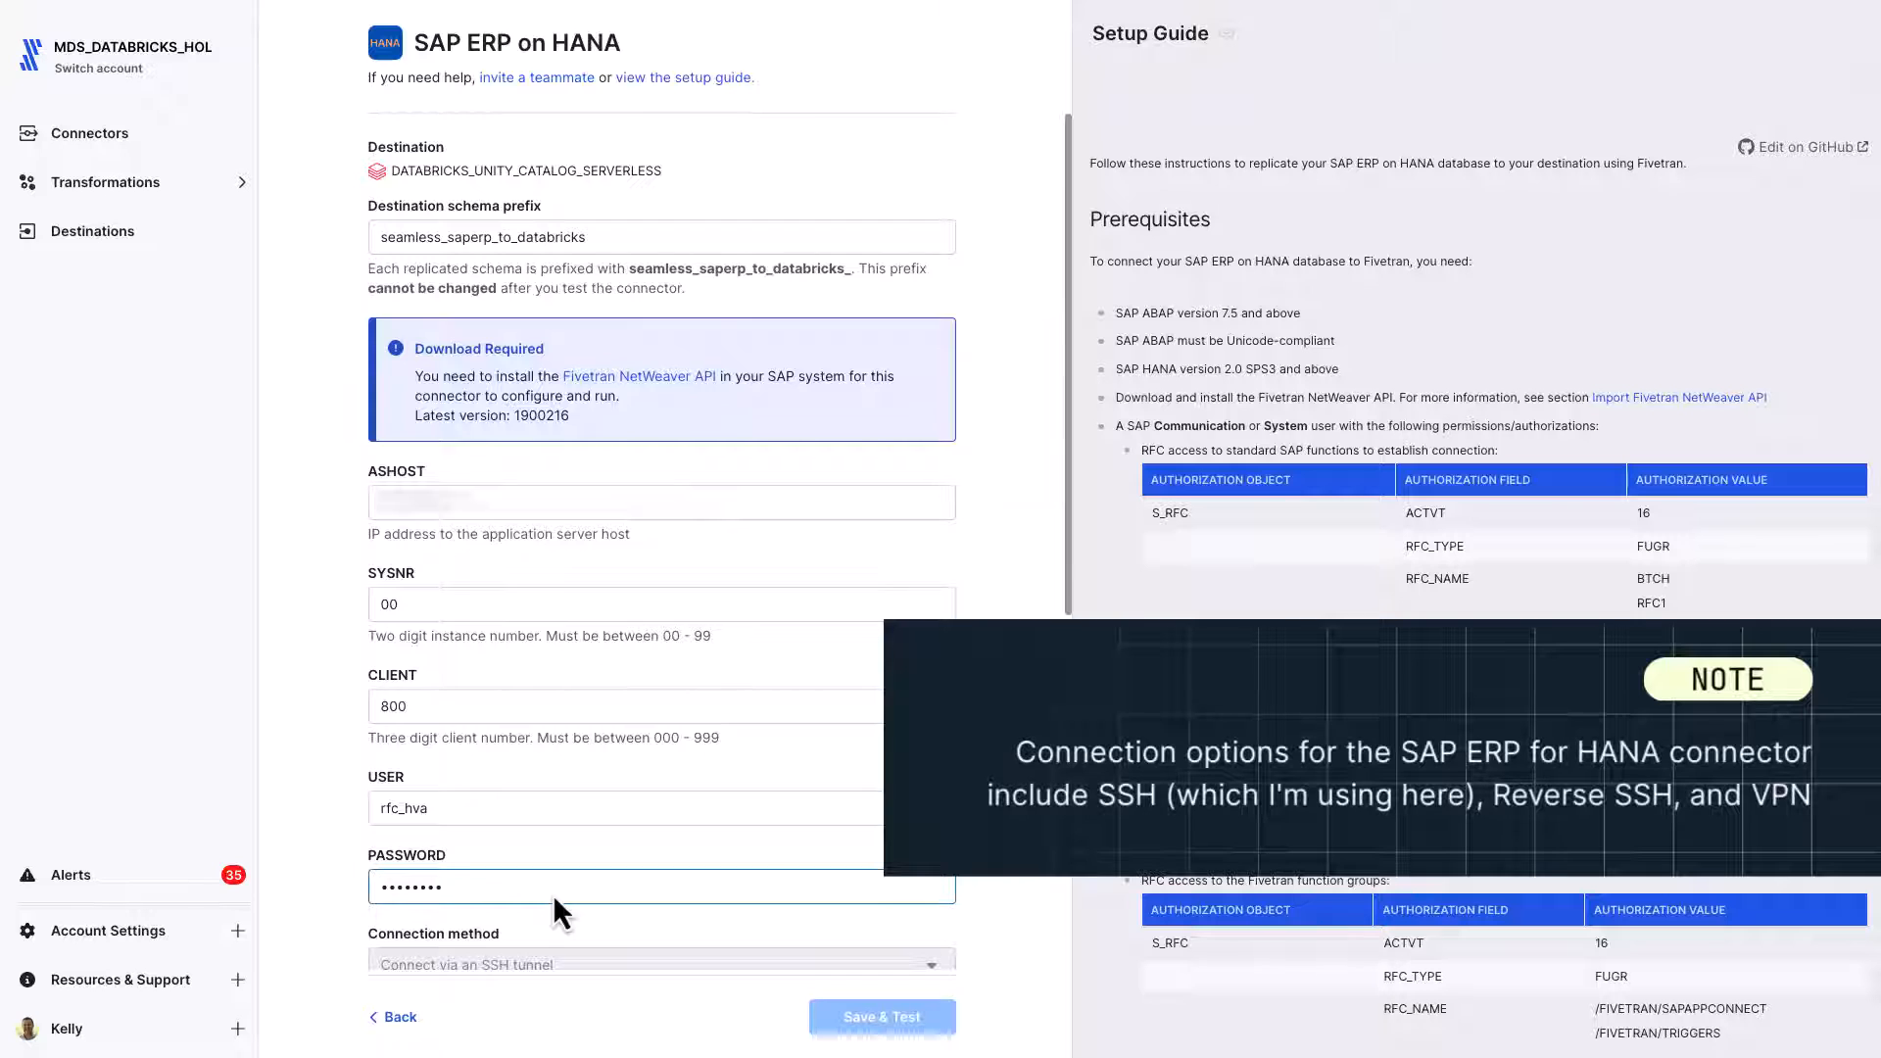
Enter the SSH tunnel details: the host address, port 22 and user fivetran.
scroll(552, 894, "down", 4)
left_click(575, 663)
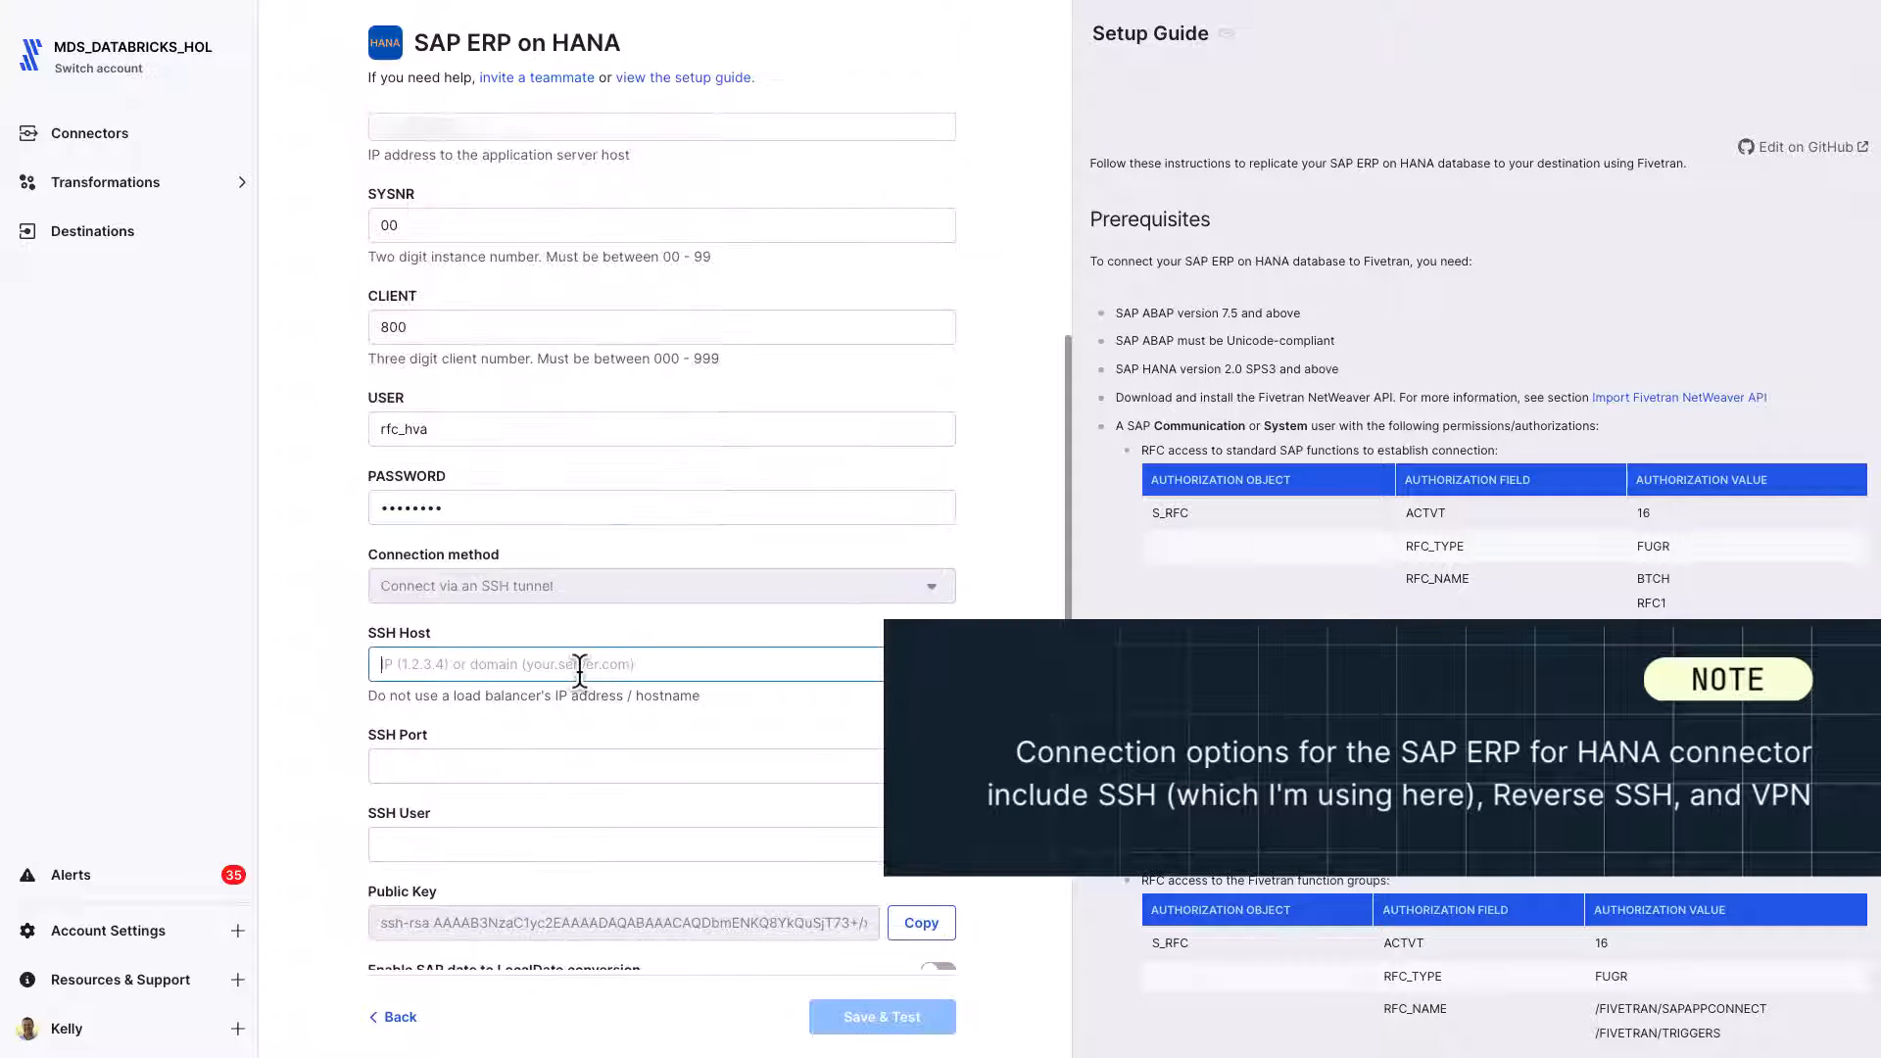
left_click(540, 759)
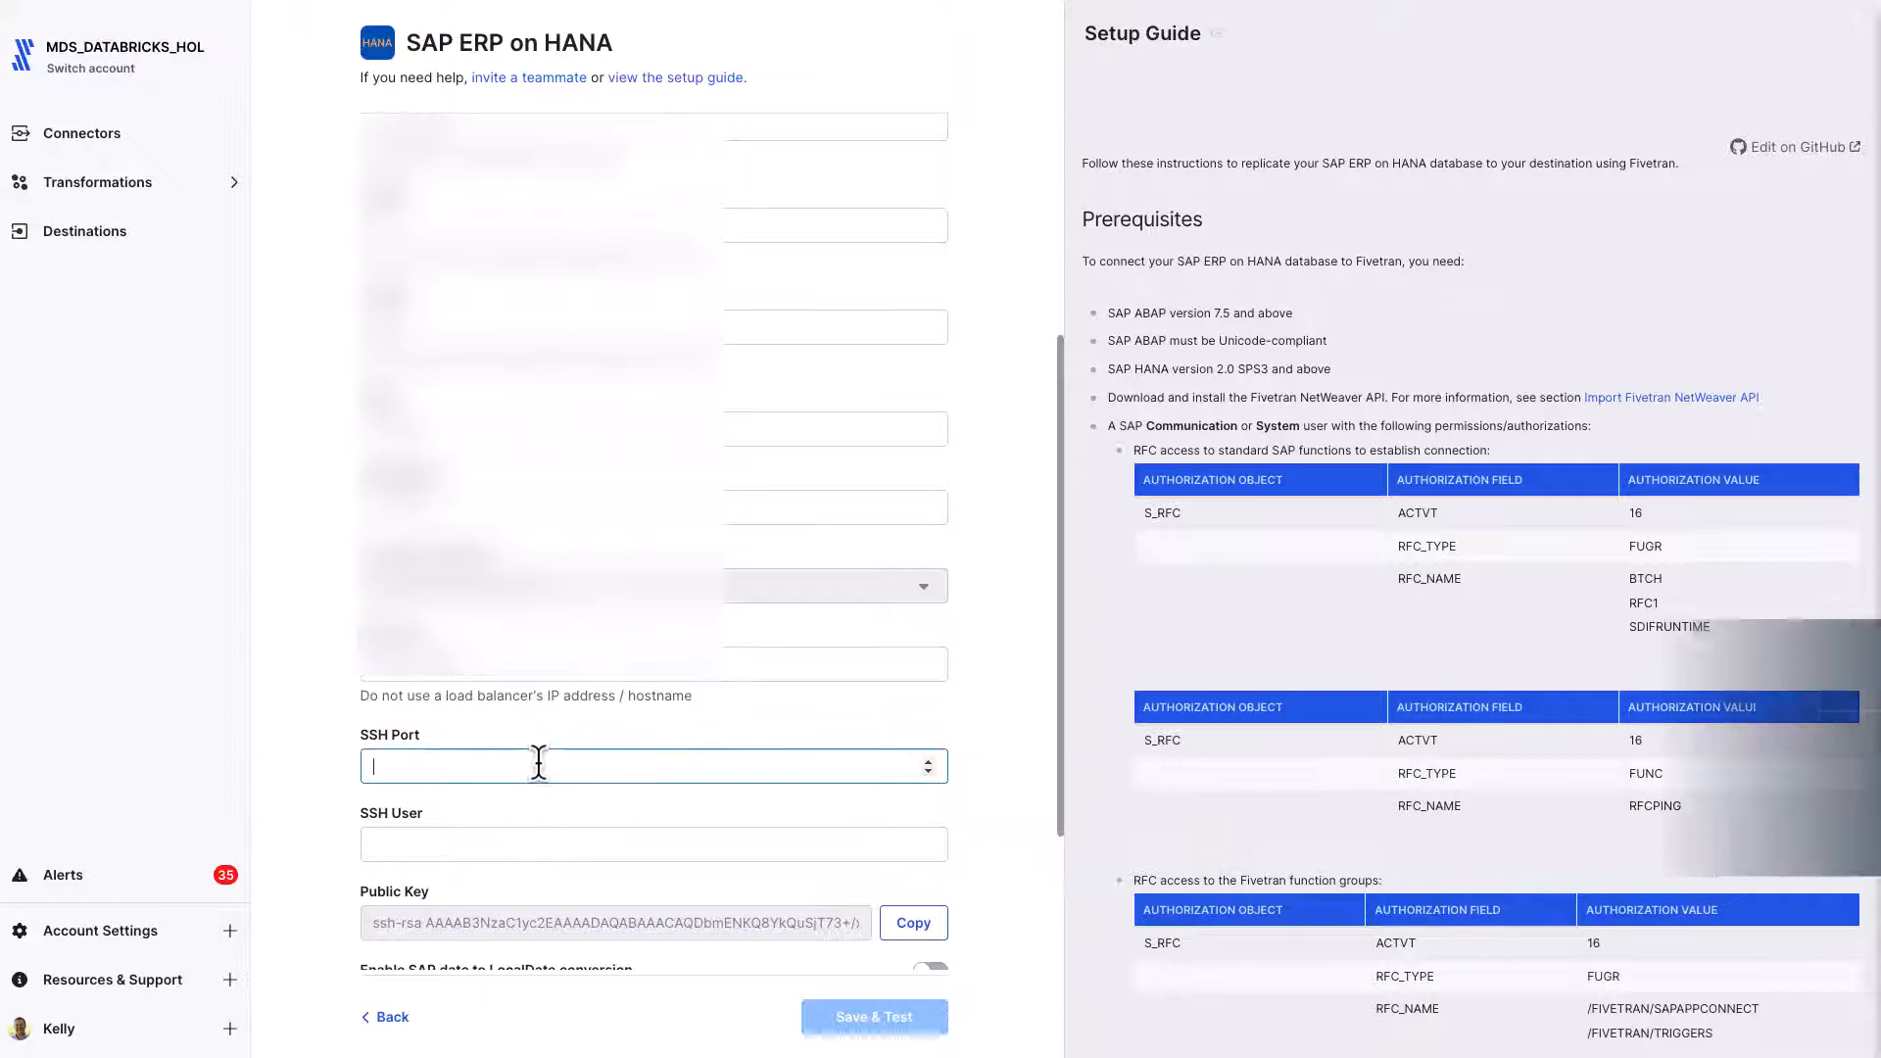
type("22")
left_click(513, 844)
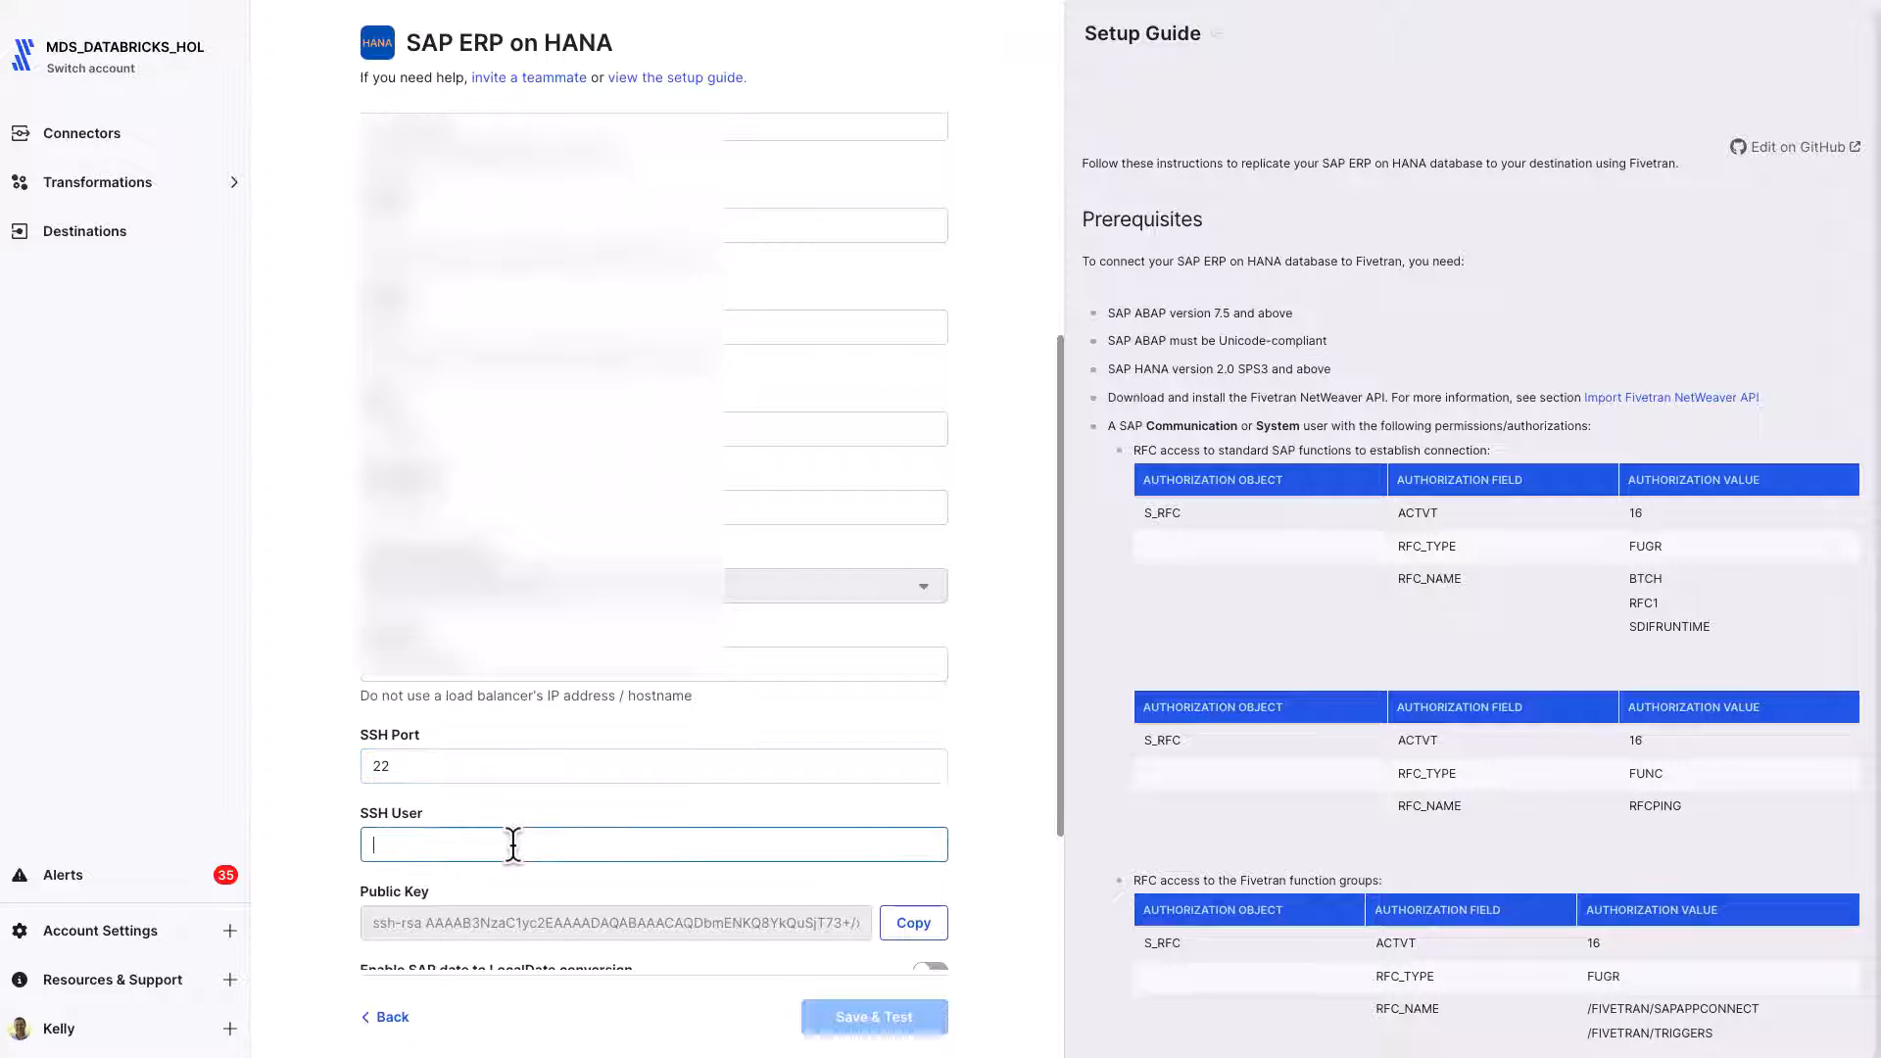
type("fivetran")
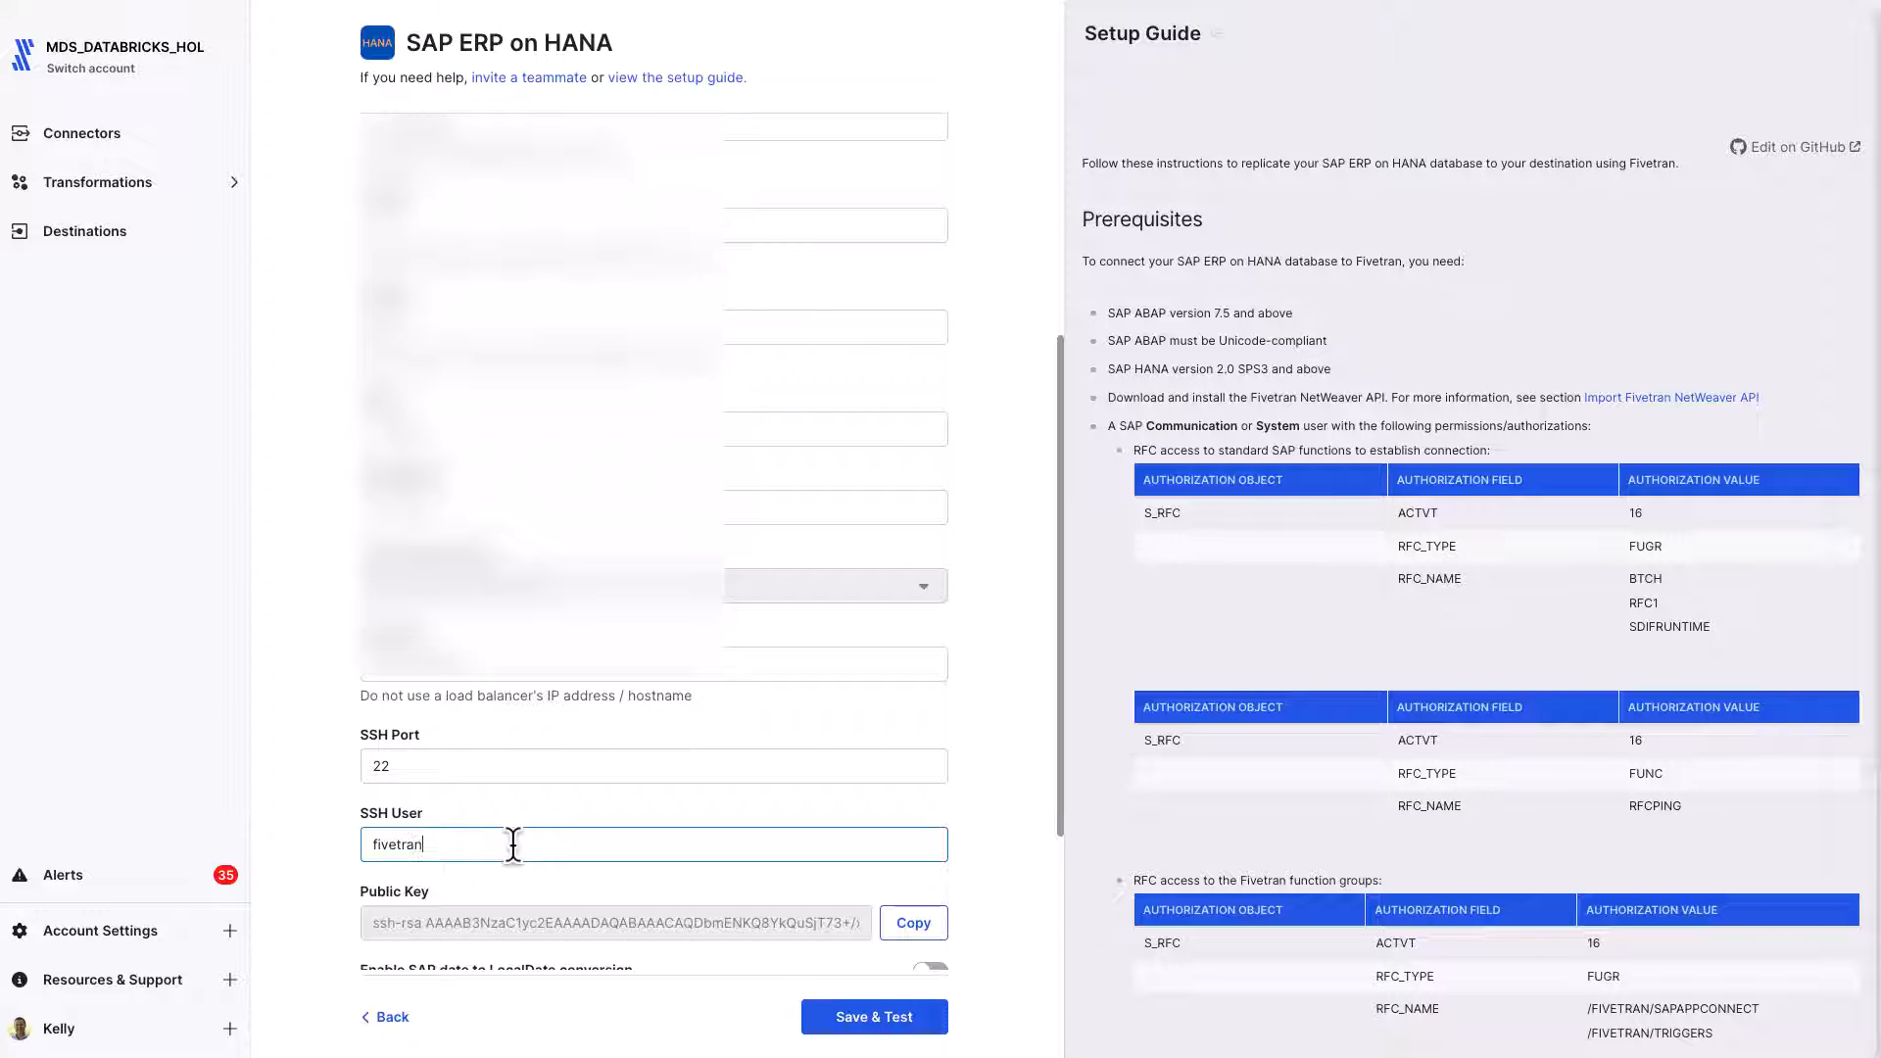
Save and test the connection, accept the SSH fingerprint, and continue to the data selection.
scroll(598, 838, "down", 3)
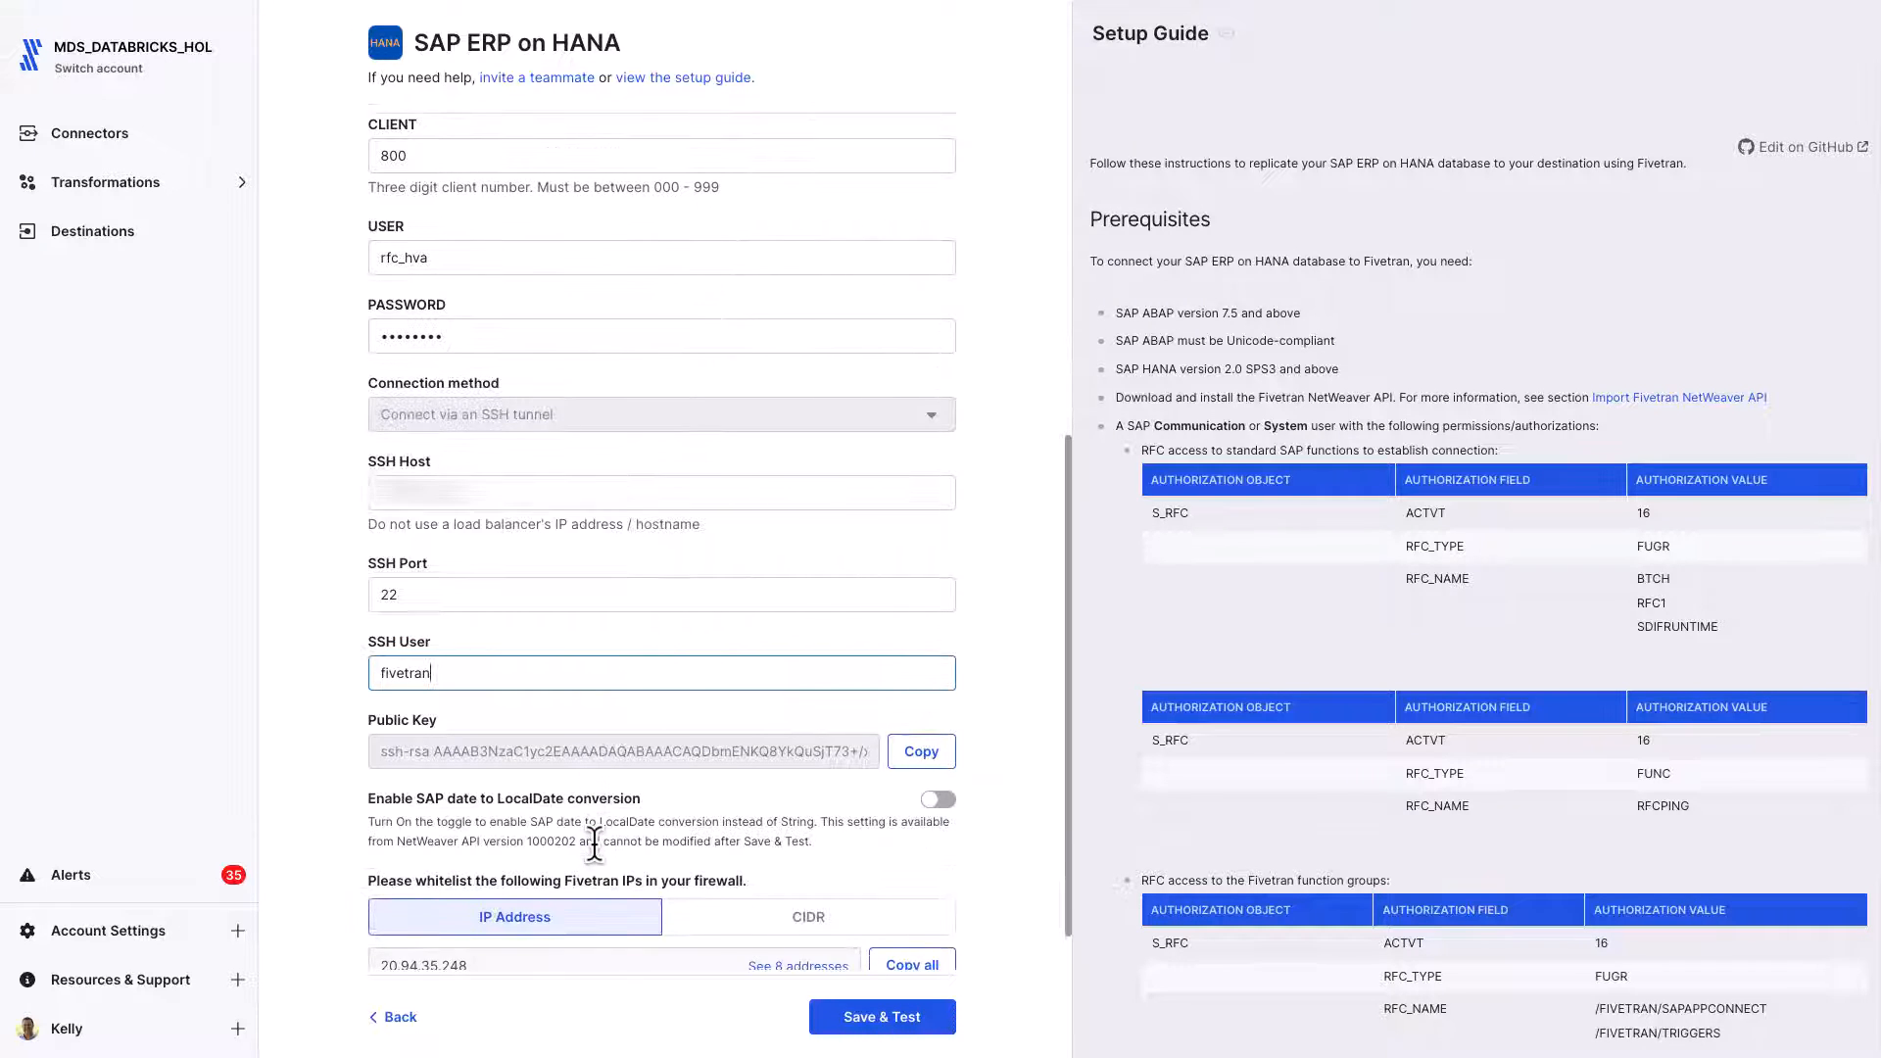
left_click(868, 1029)
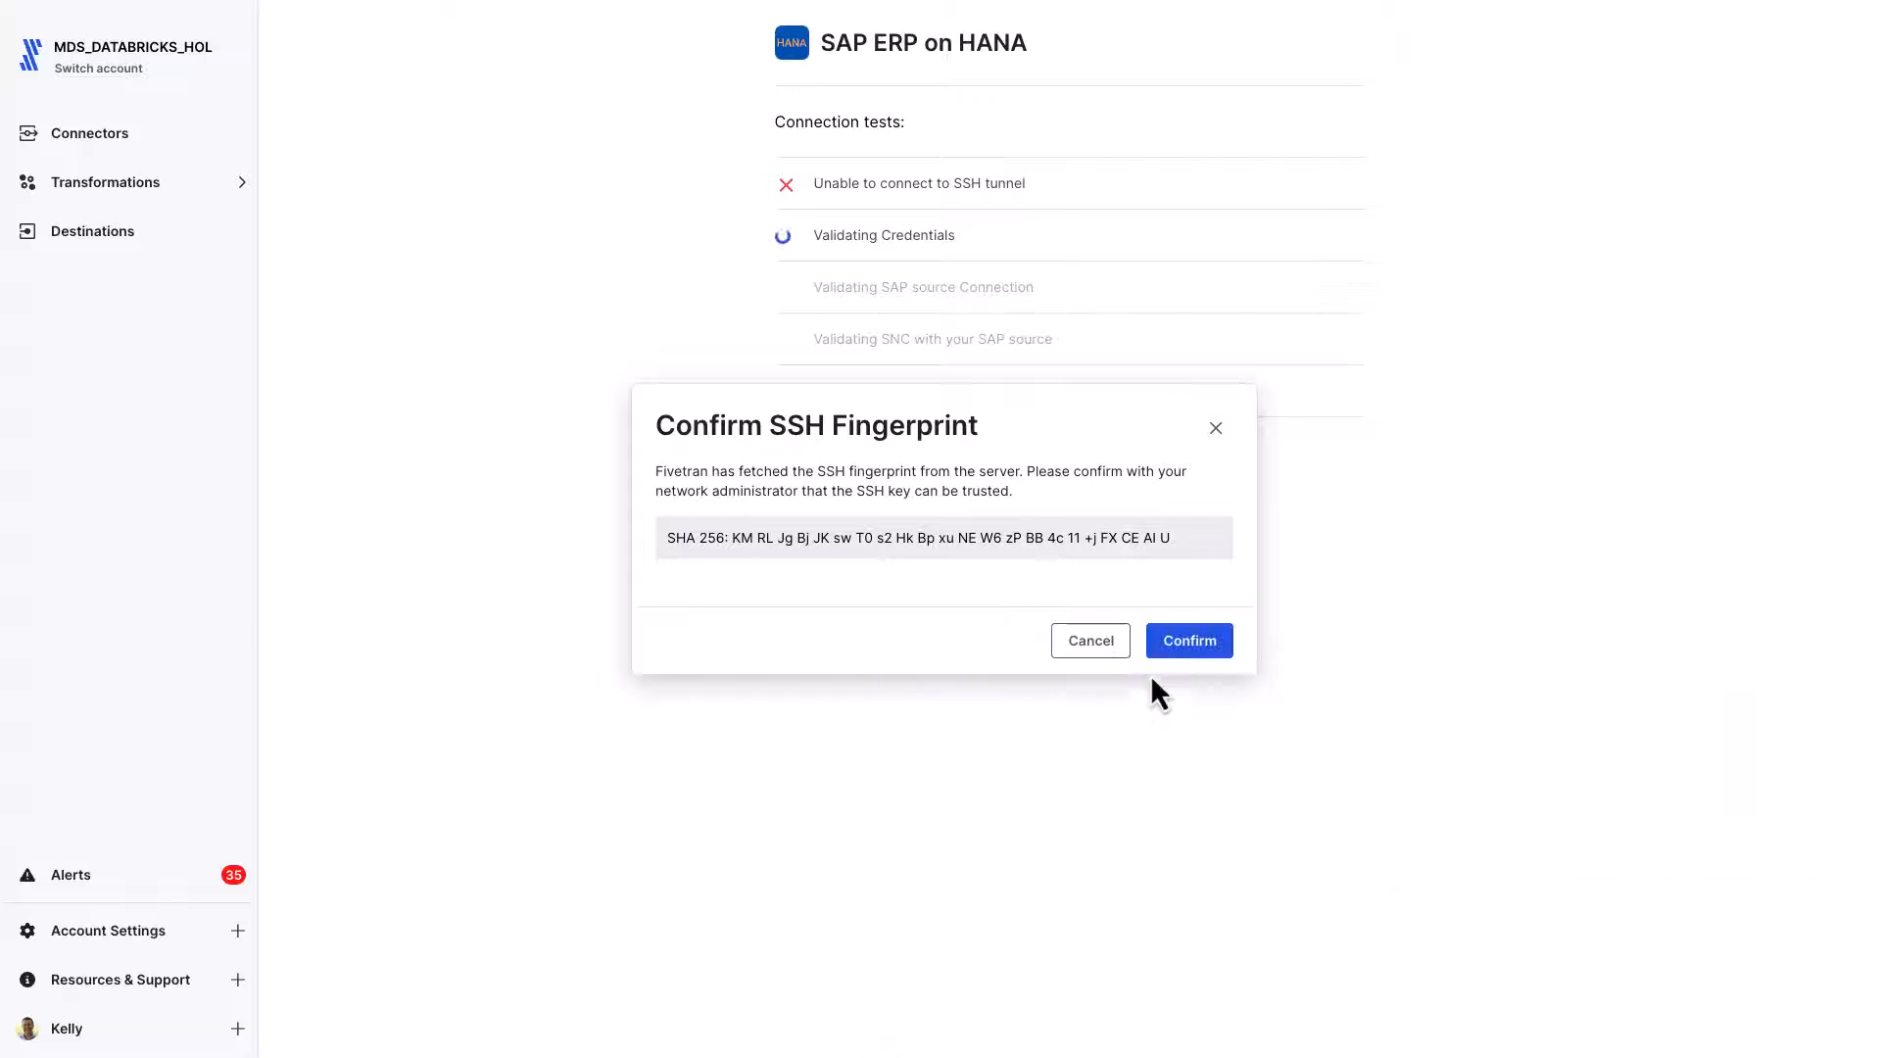
left_click(1187, 641)
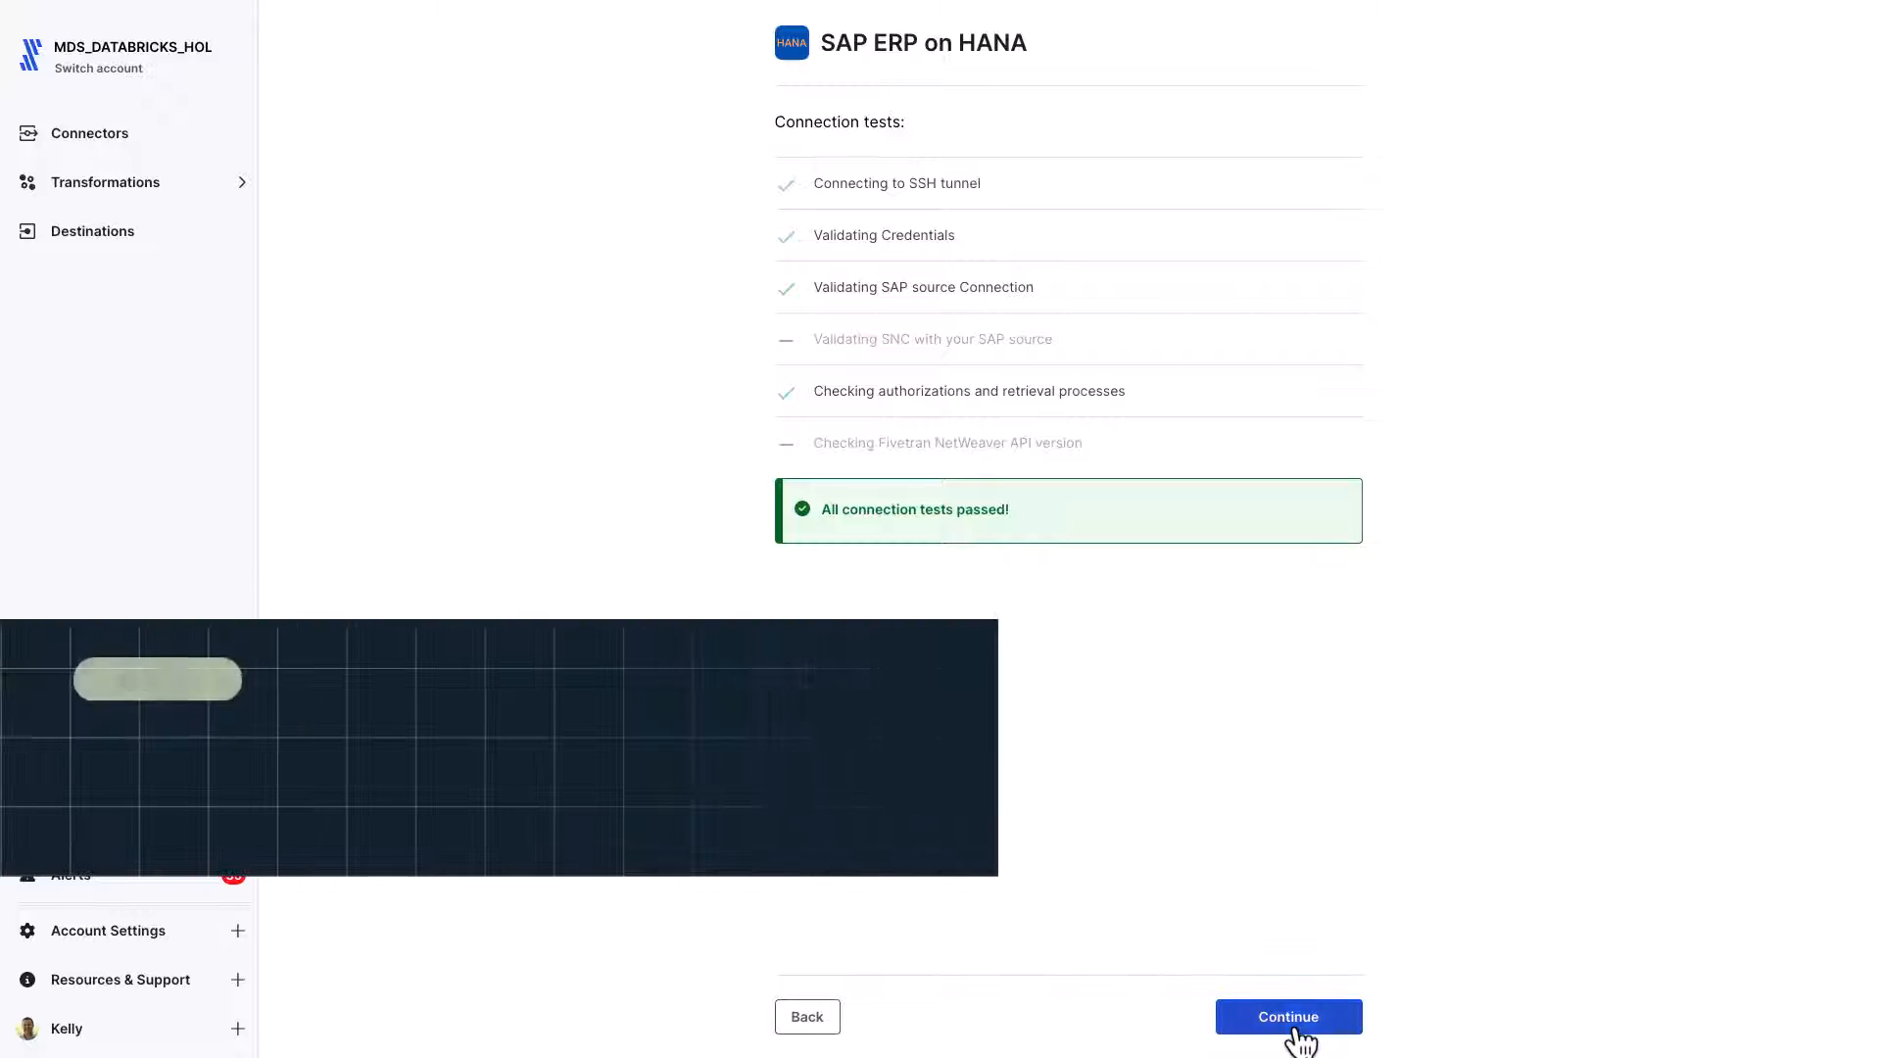
left_click(1292, 1019)
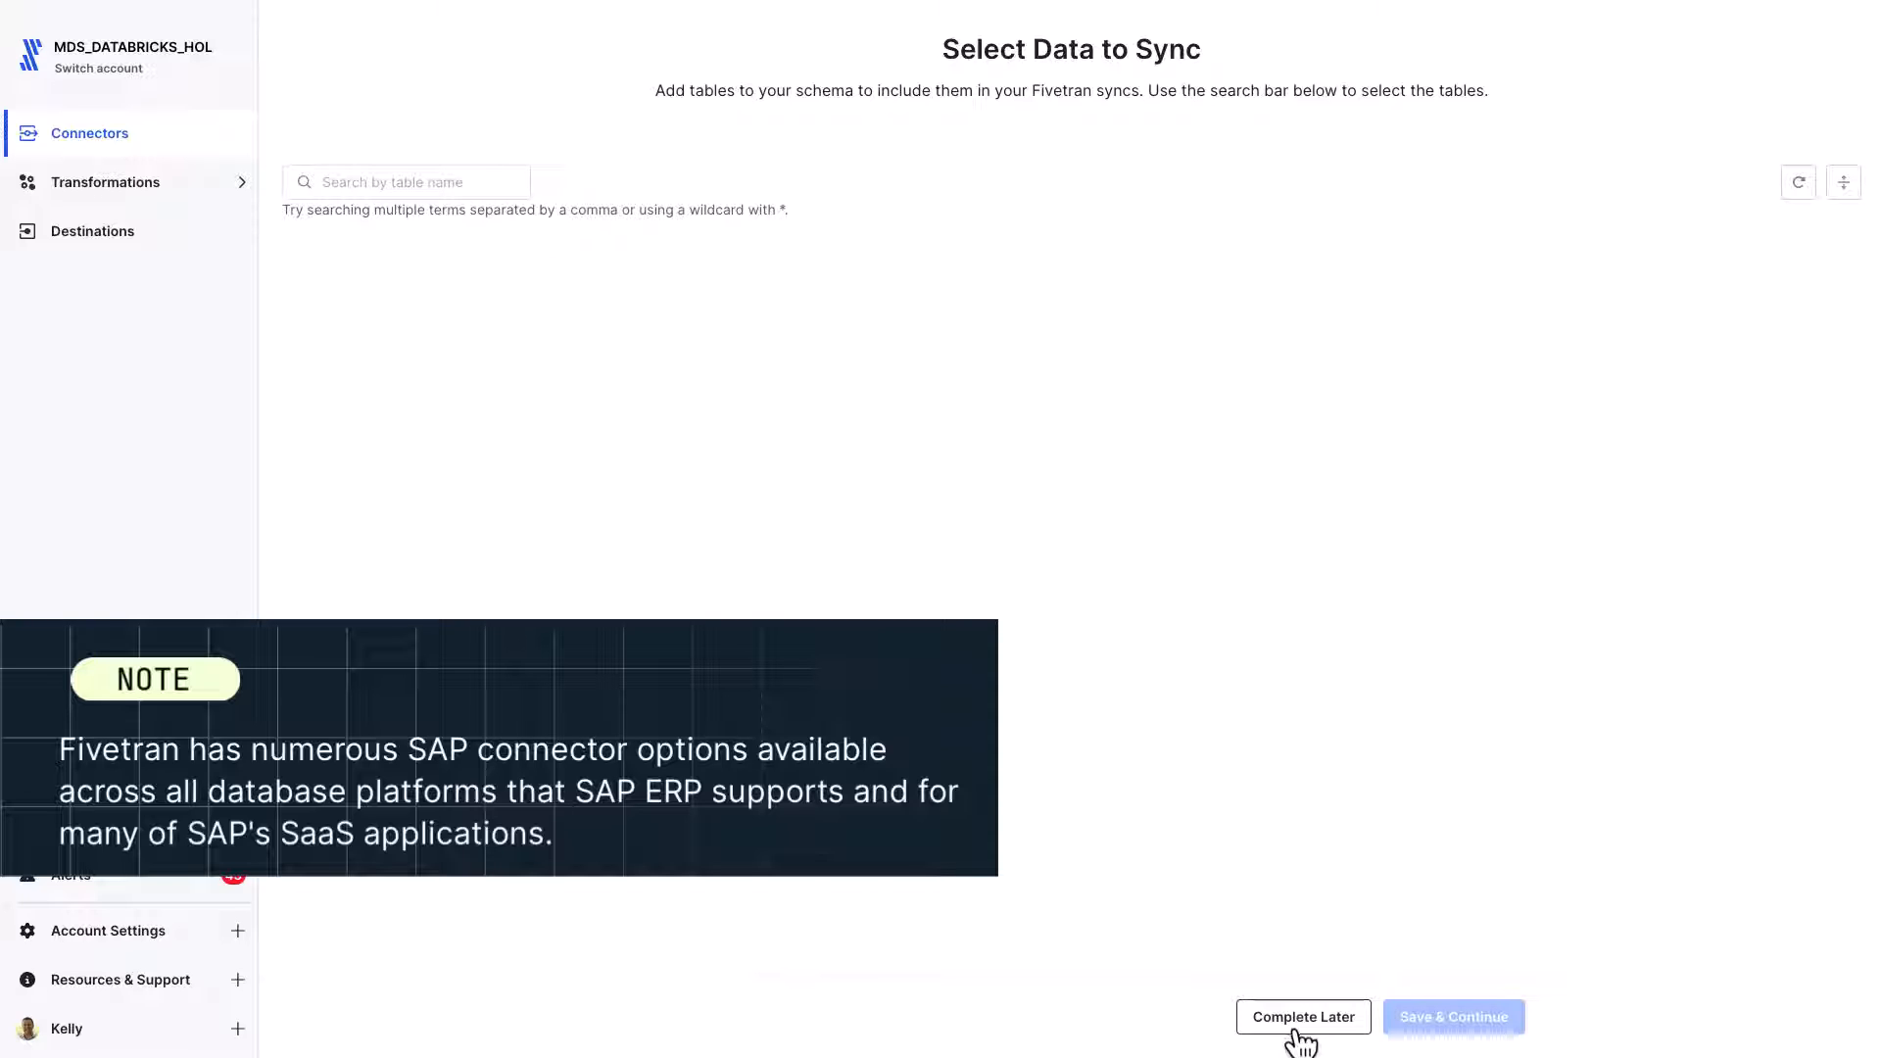
Search for the tables makt, mara, mbew and mssa, and select all four for syncing.
left_click(360, 182)
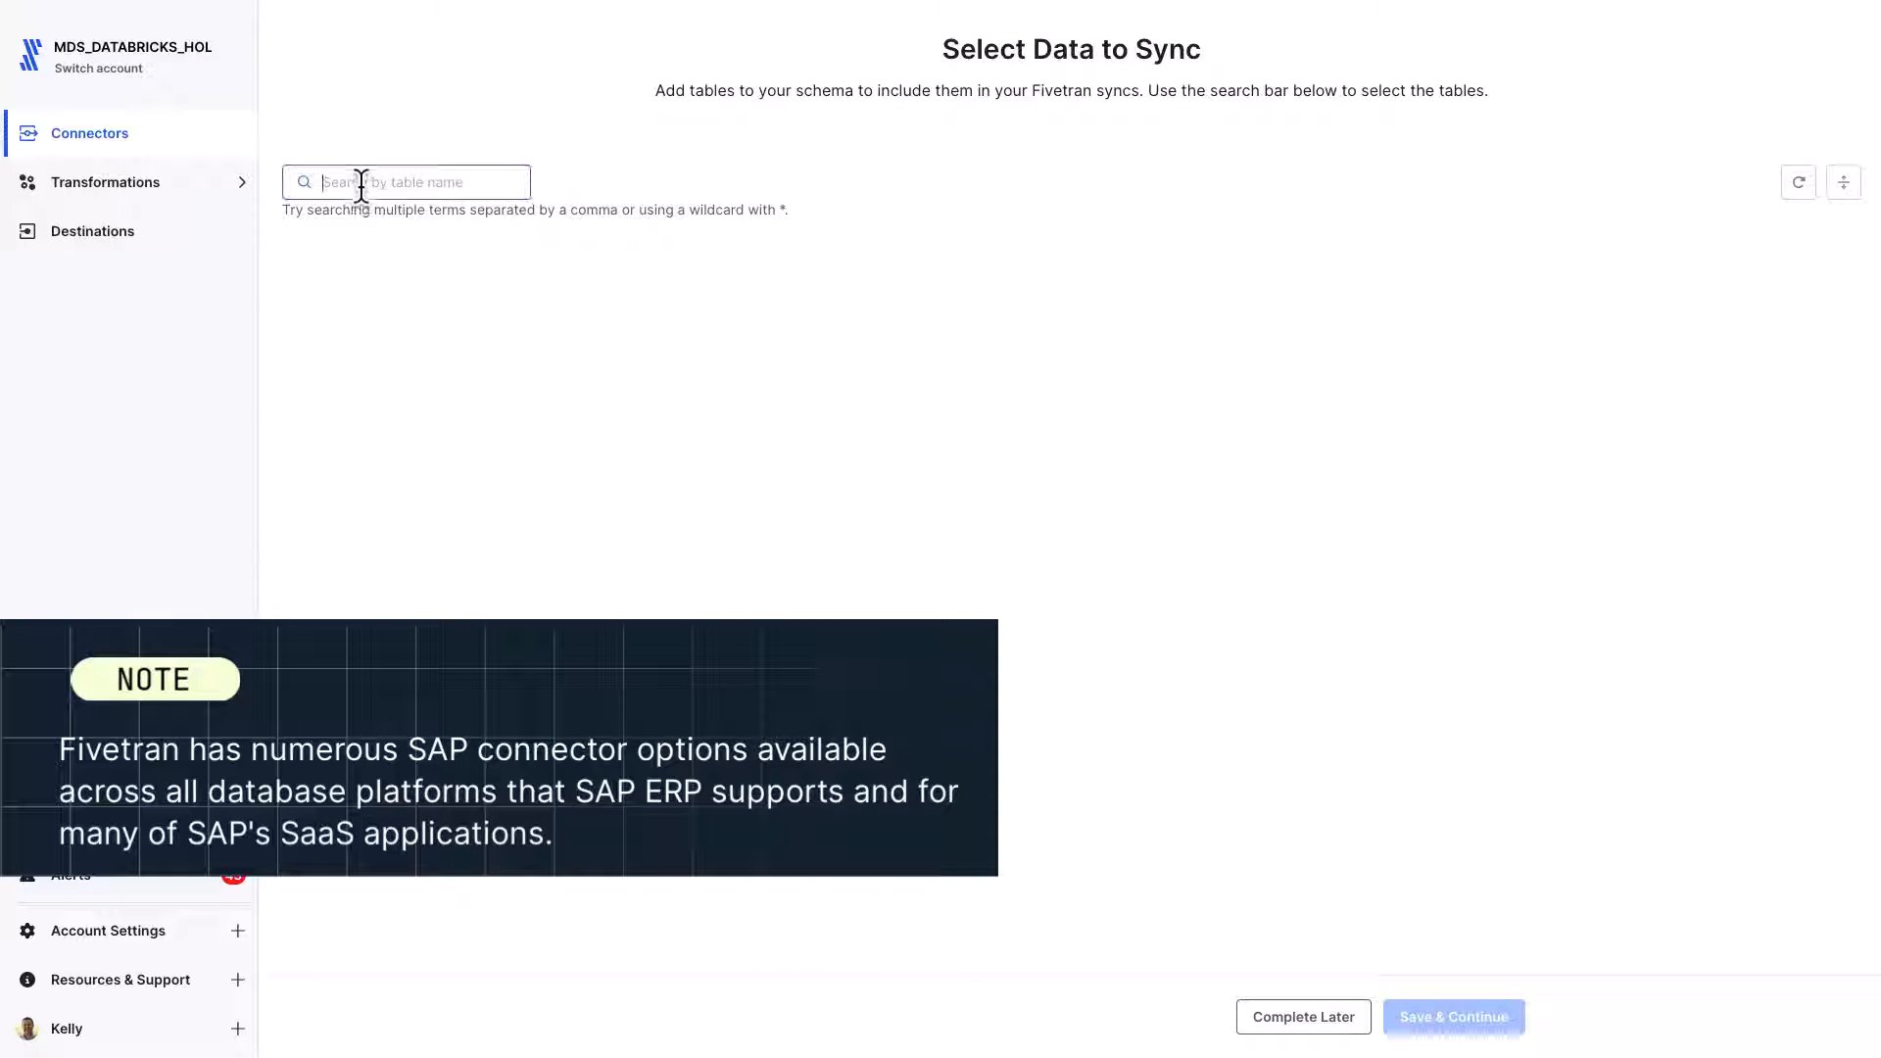
type("makt, mara, mbew")
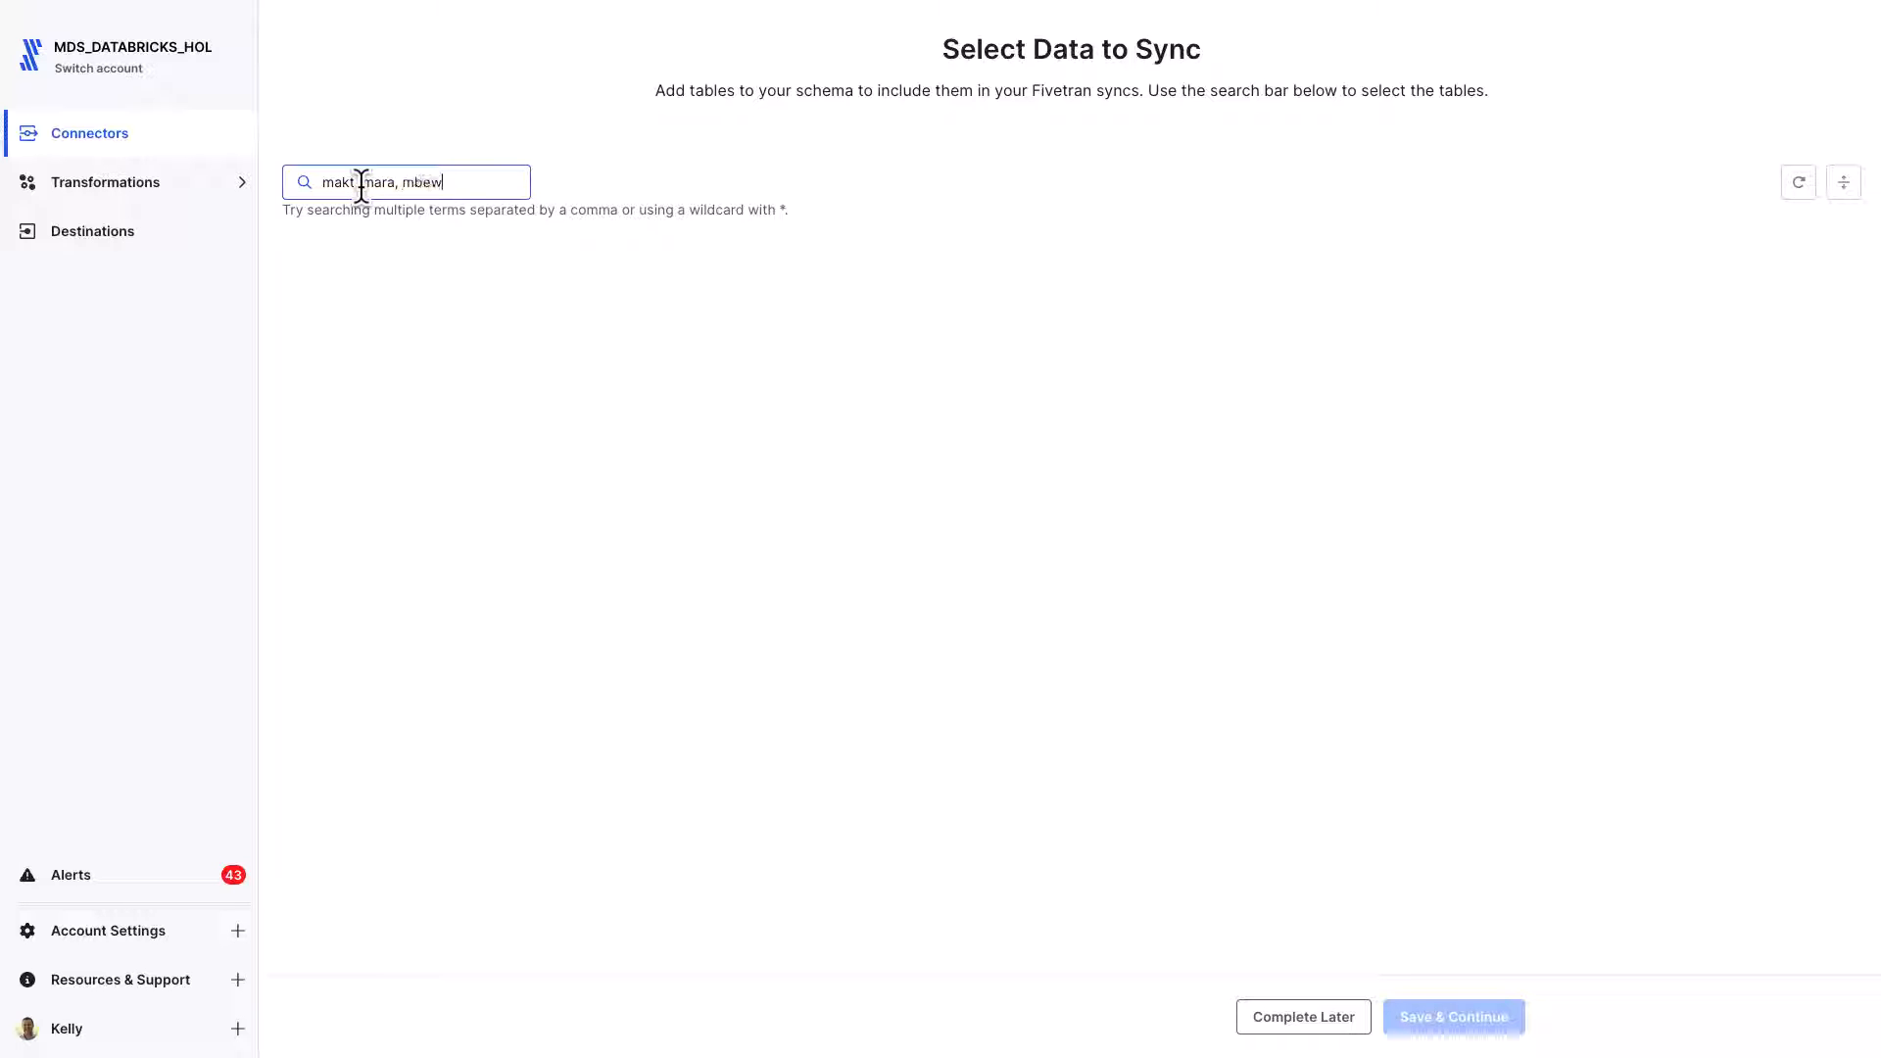
type(", mssa")
key("Return")
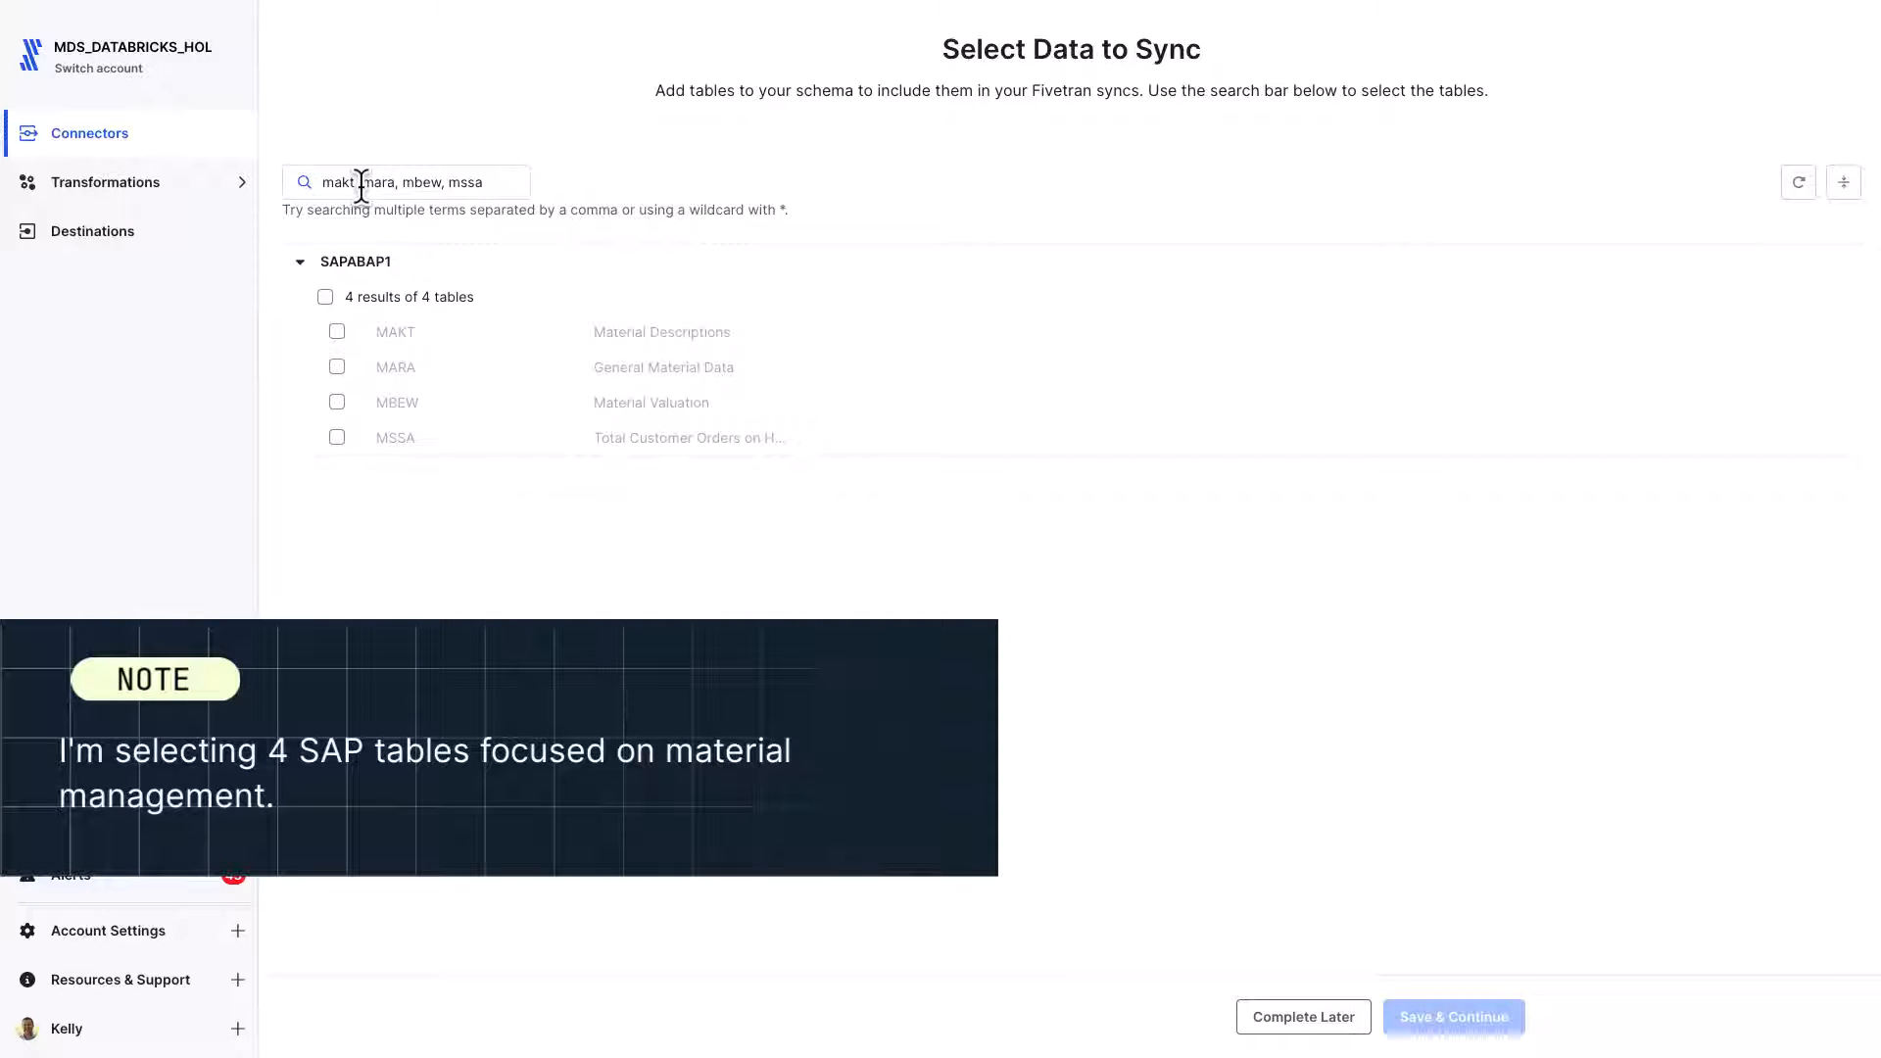
left_click(325, 302)
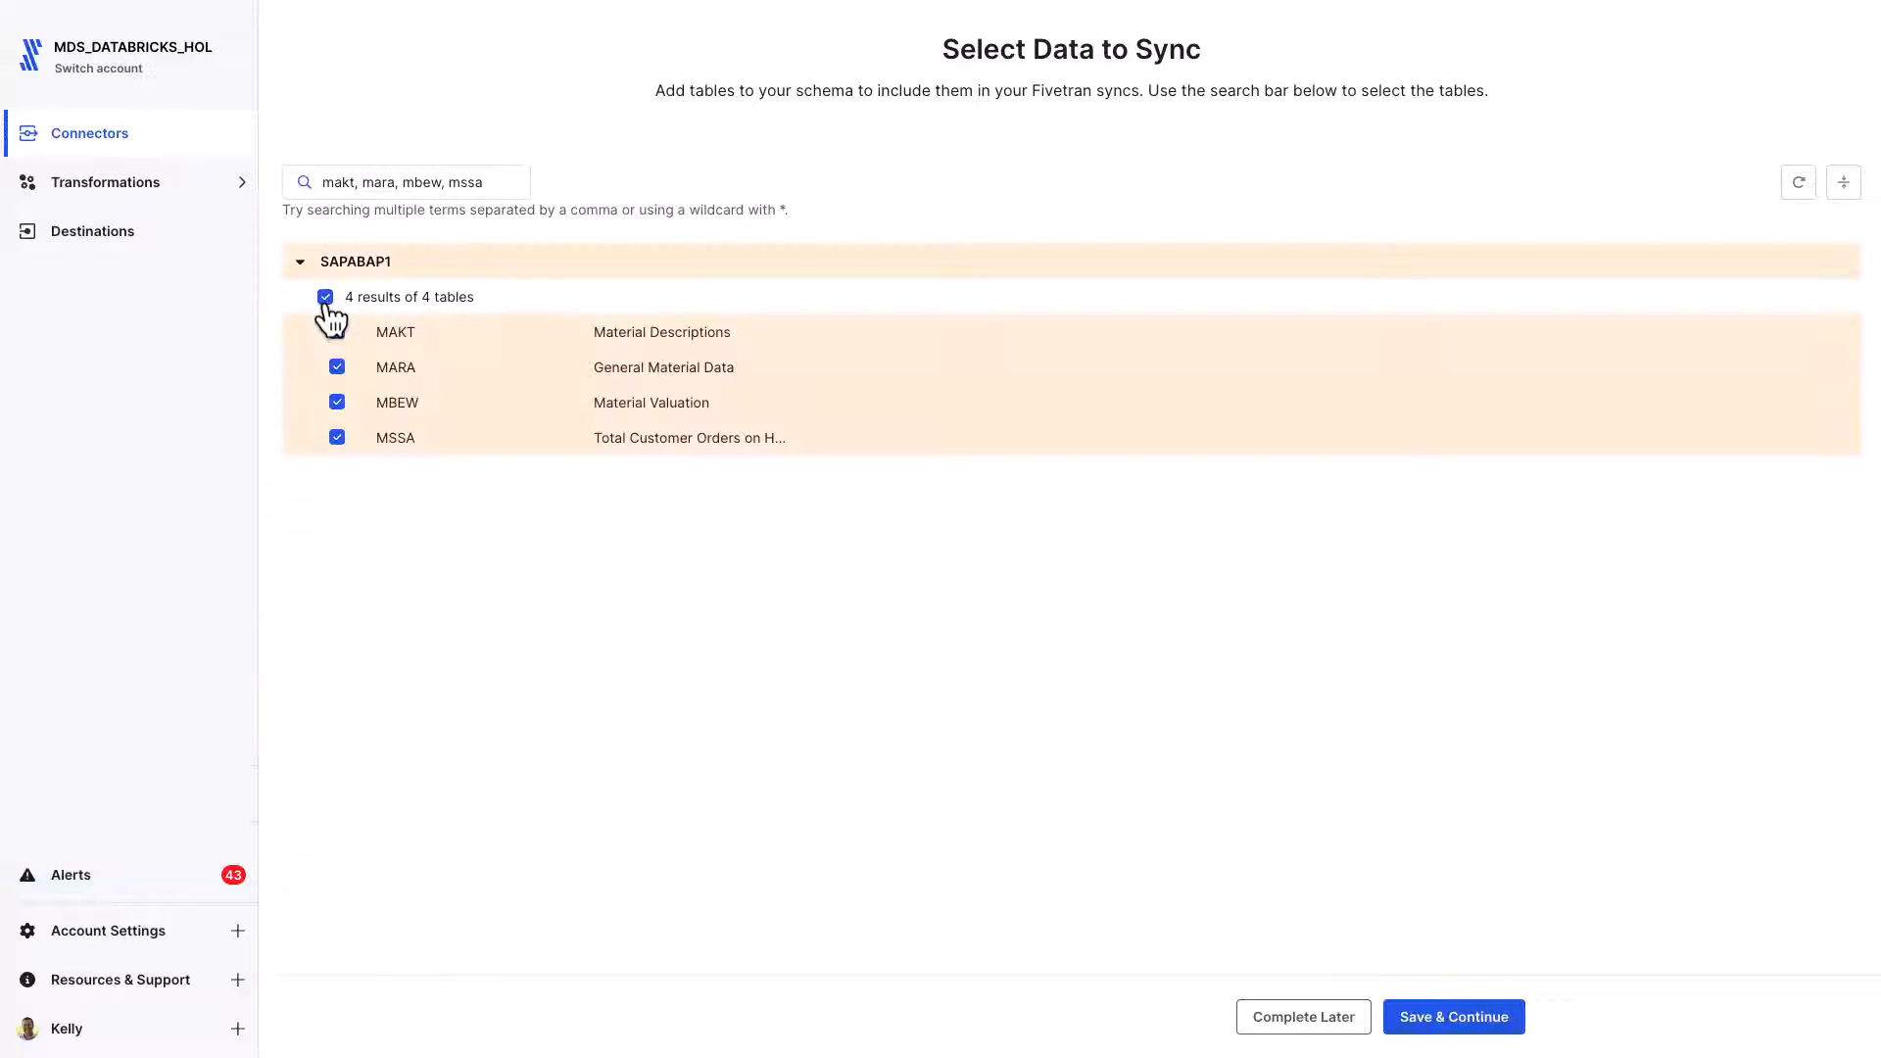
Save the table selection and start the connector's initial sync.
left_click(1468, 1019)
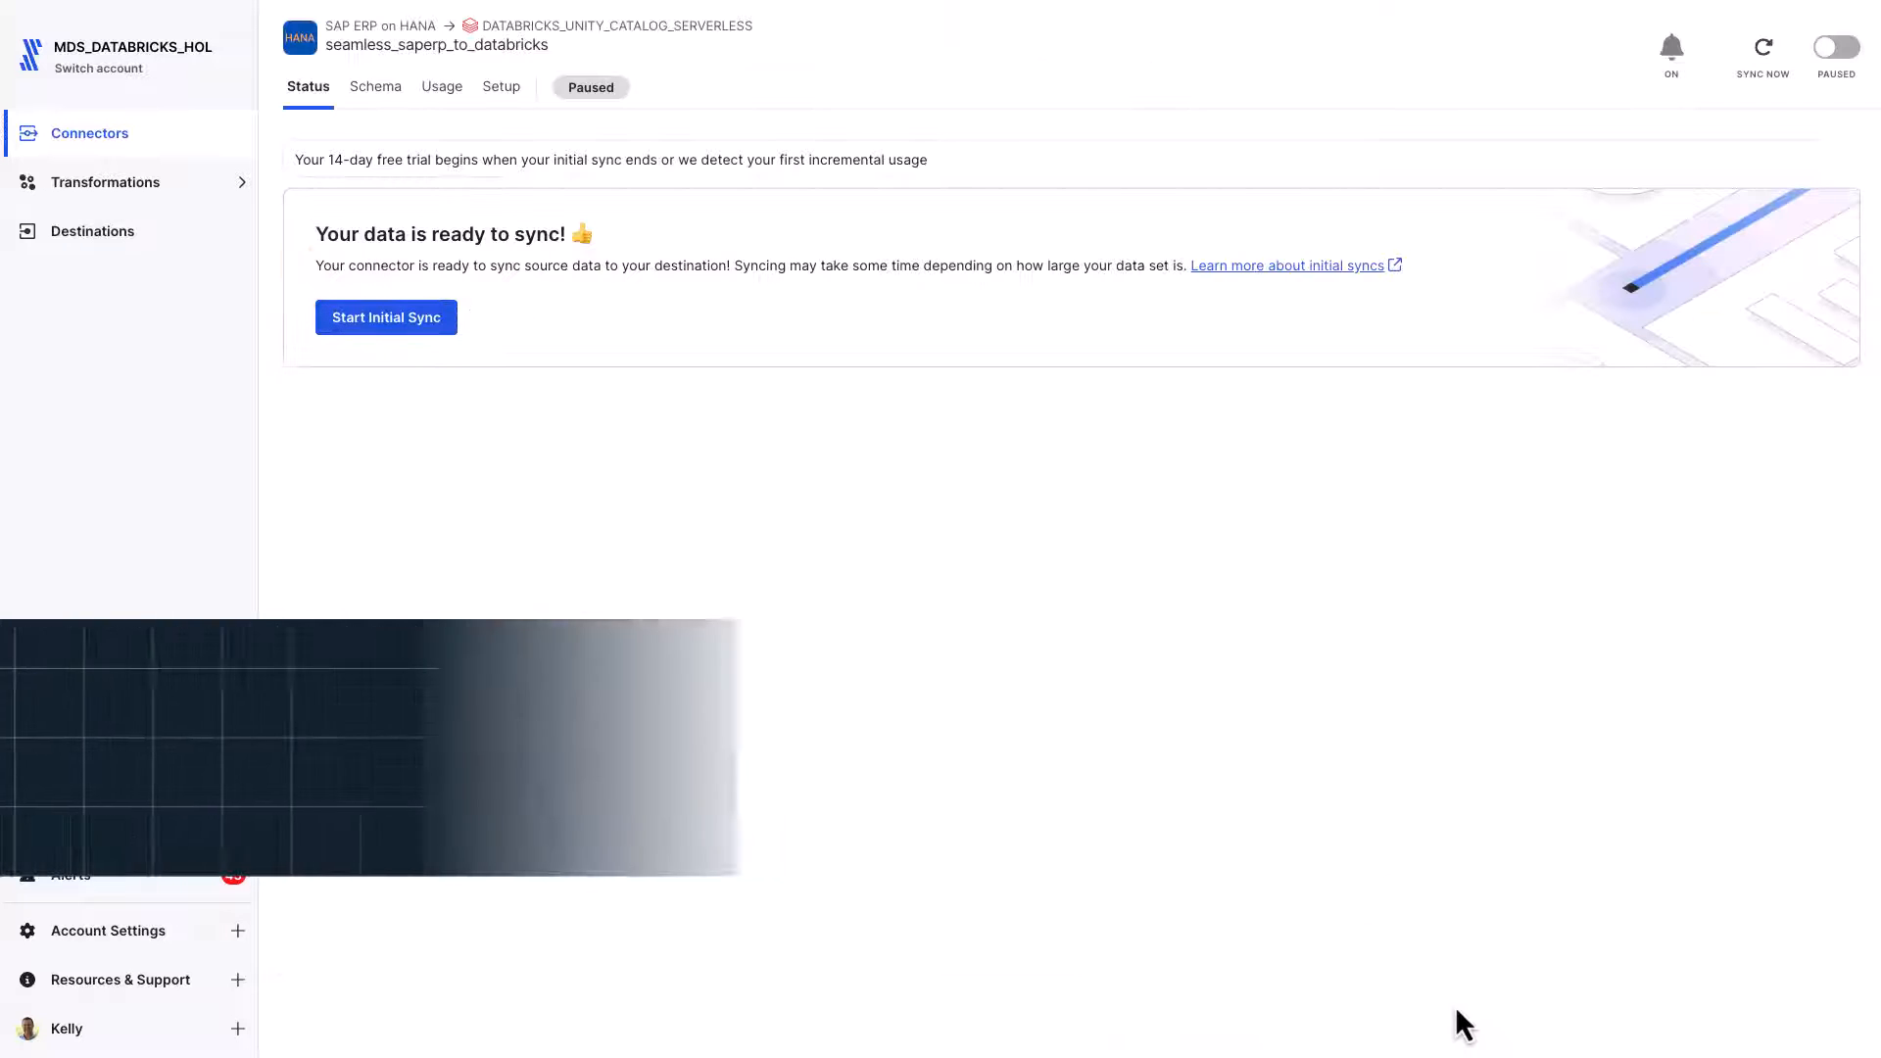
left_click(373, 321)
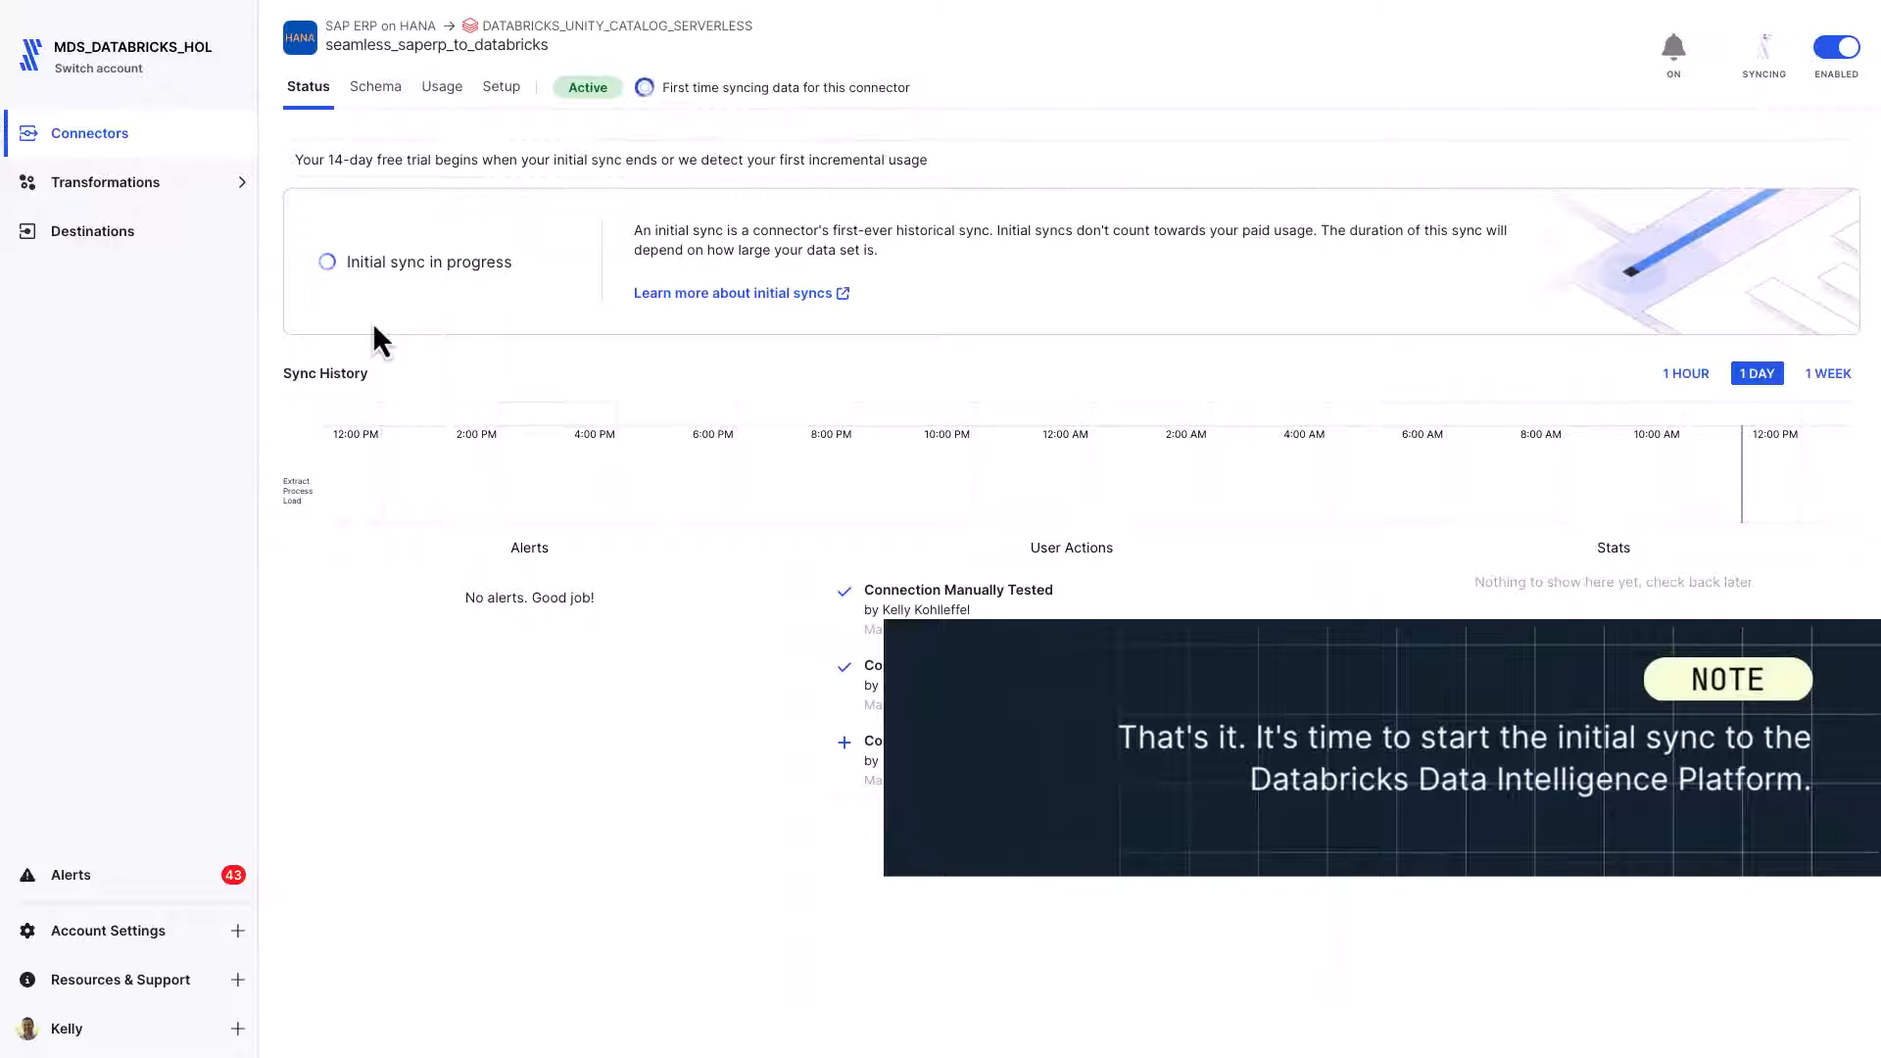
Check the catalog name in the connection details of the DATABRICKS_UNITY_CATALOG_SERVERLESS destination.
left_click(115, 239)
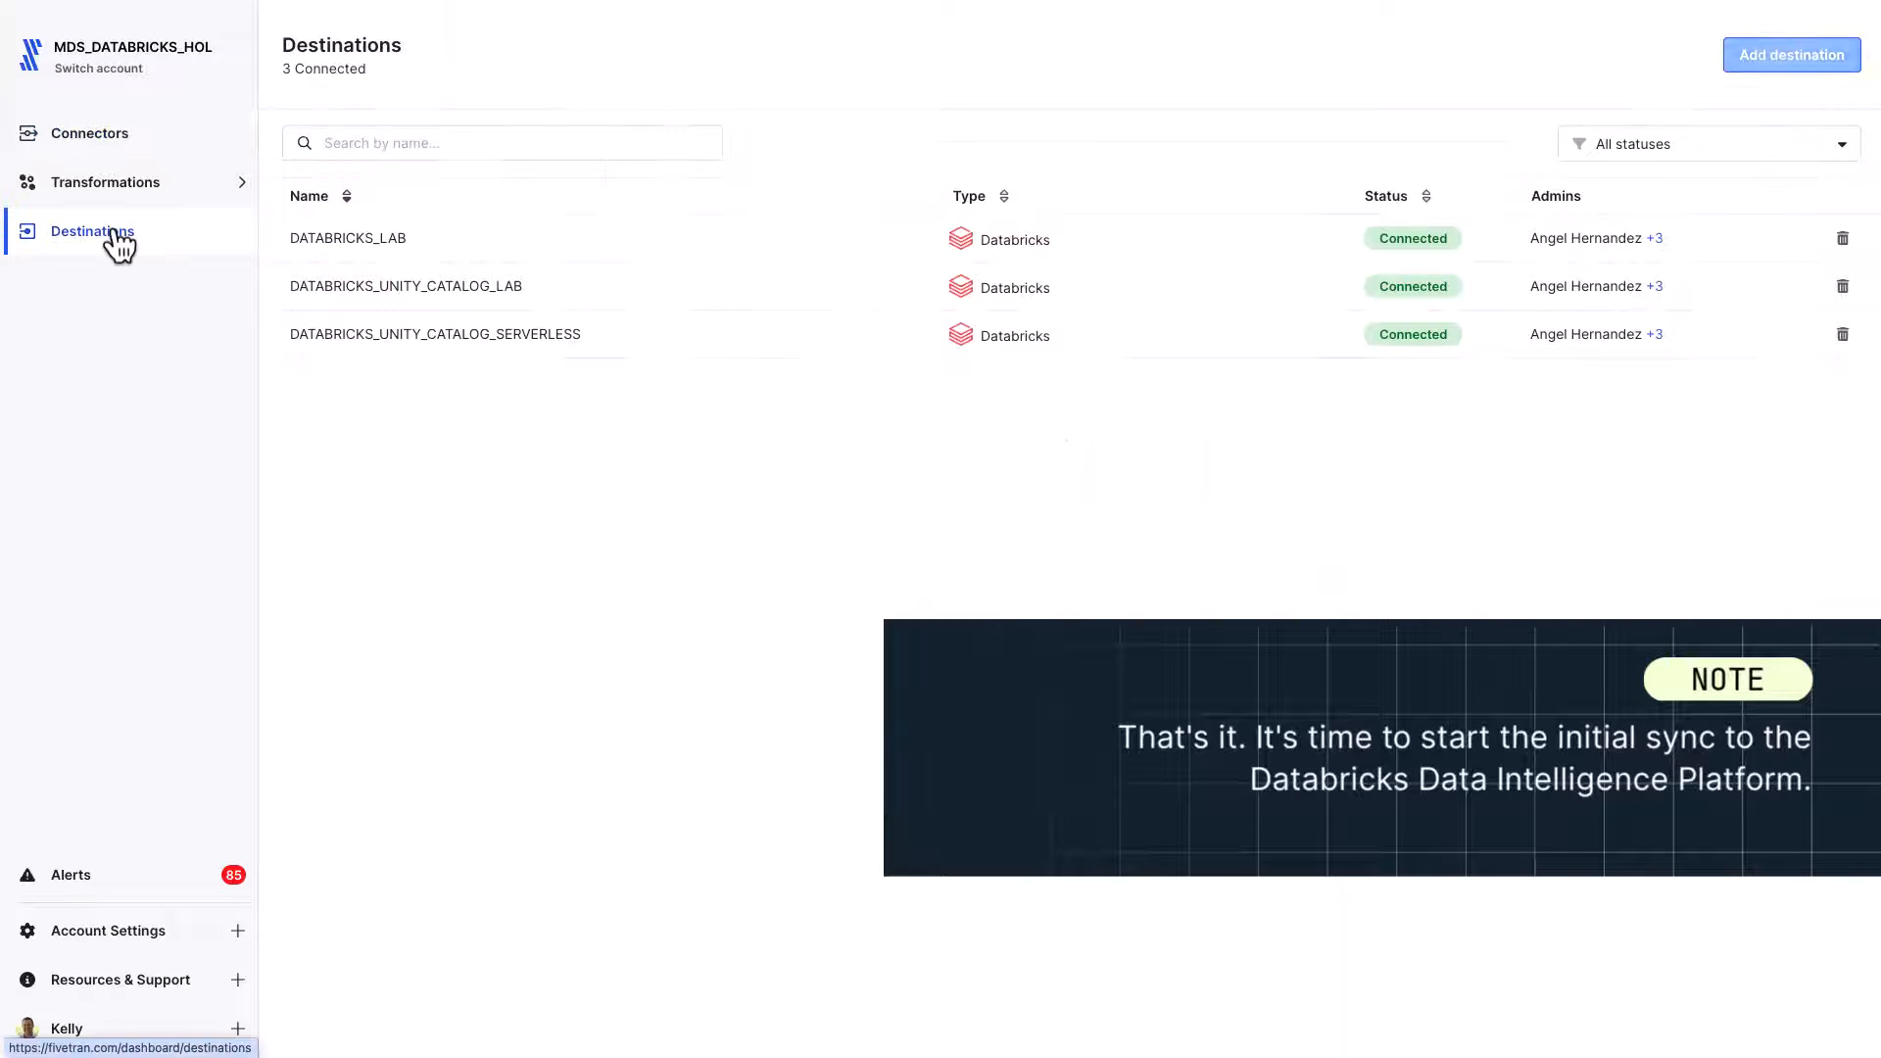
left_click(443, 331)
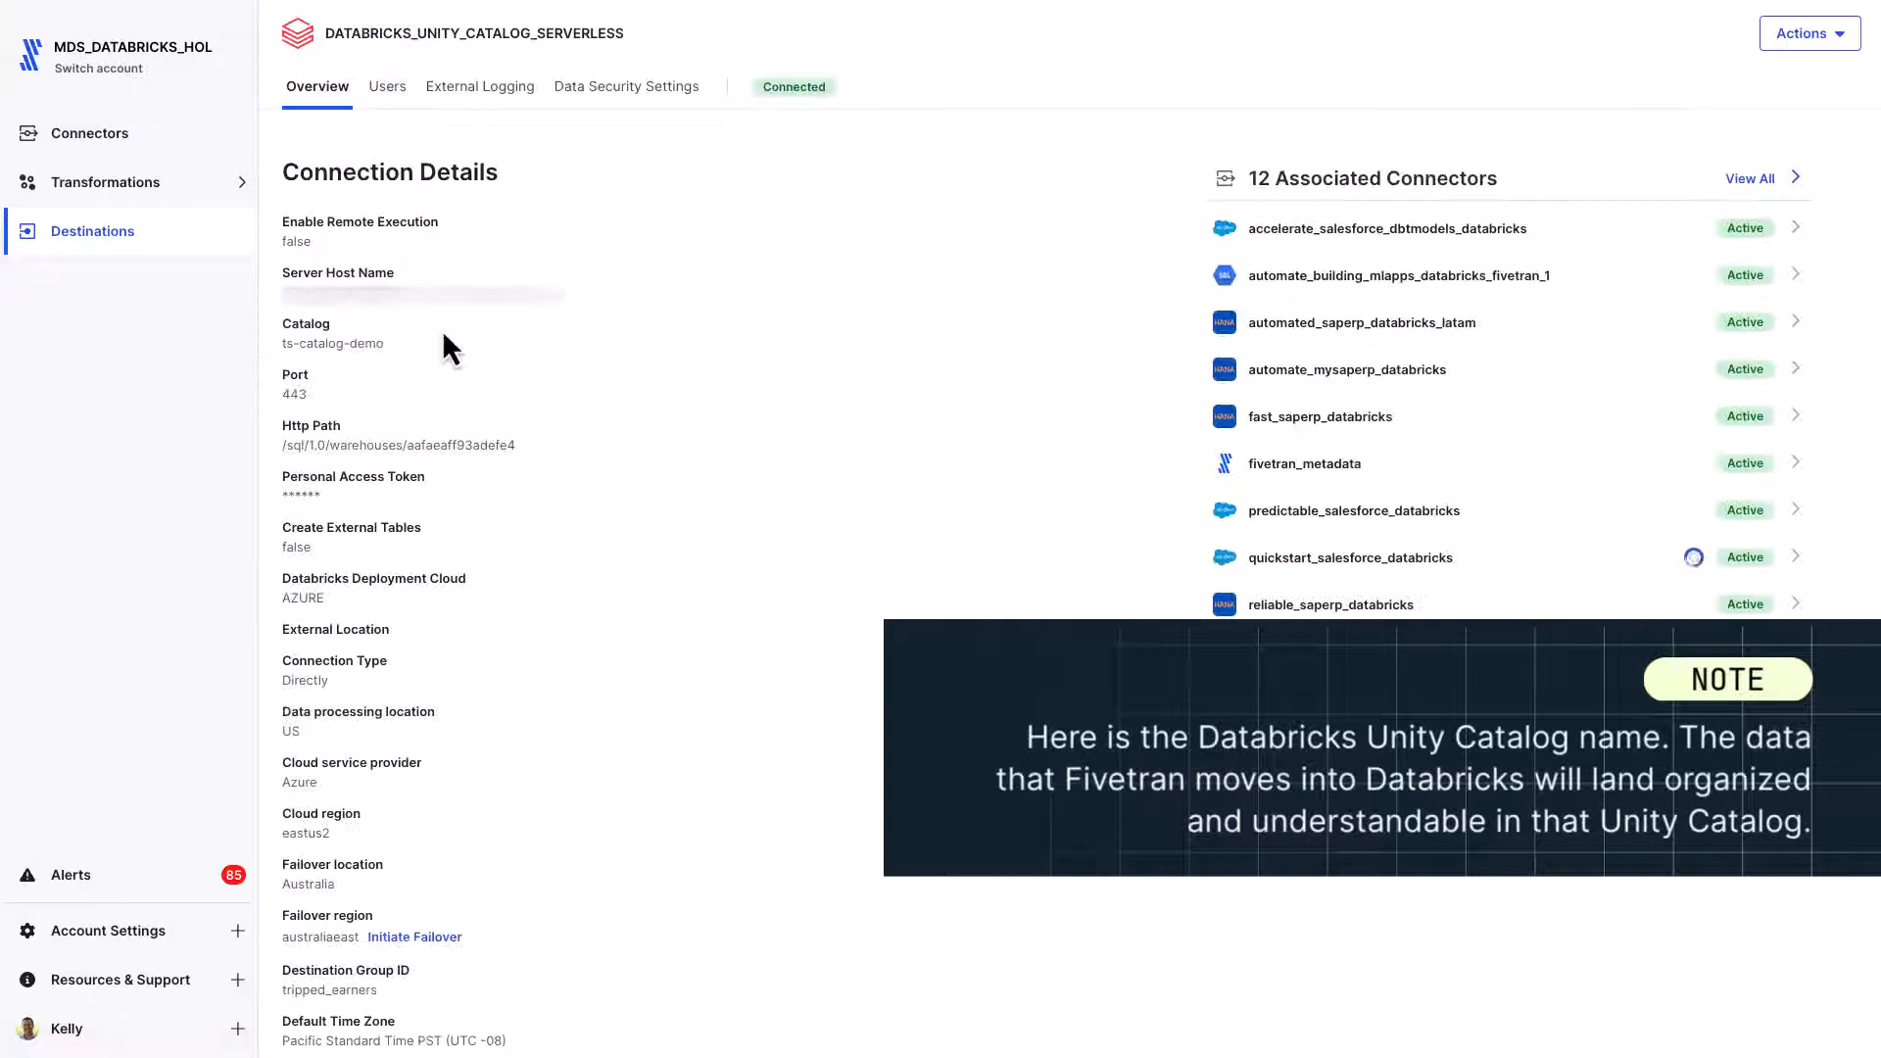
left_click_drag(386, 343, 280, 345)
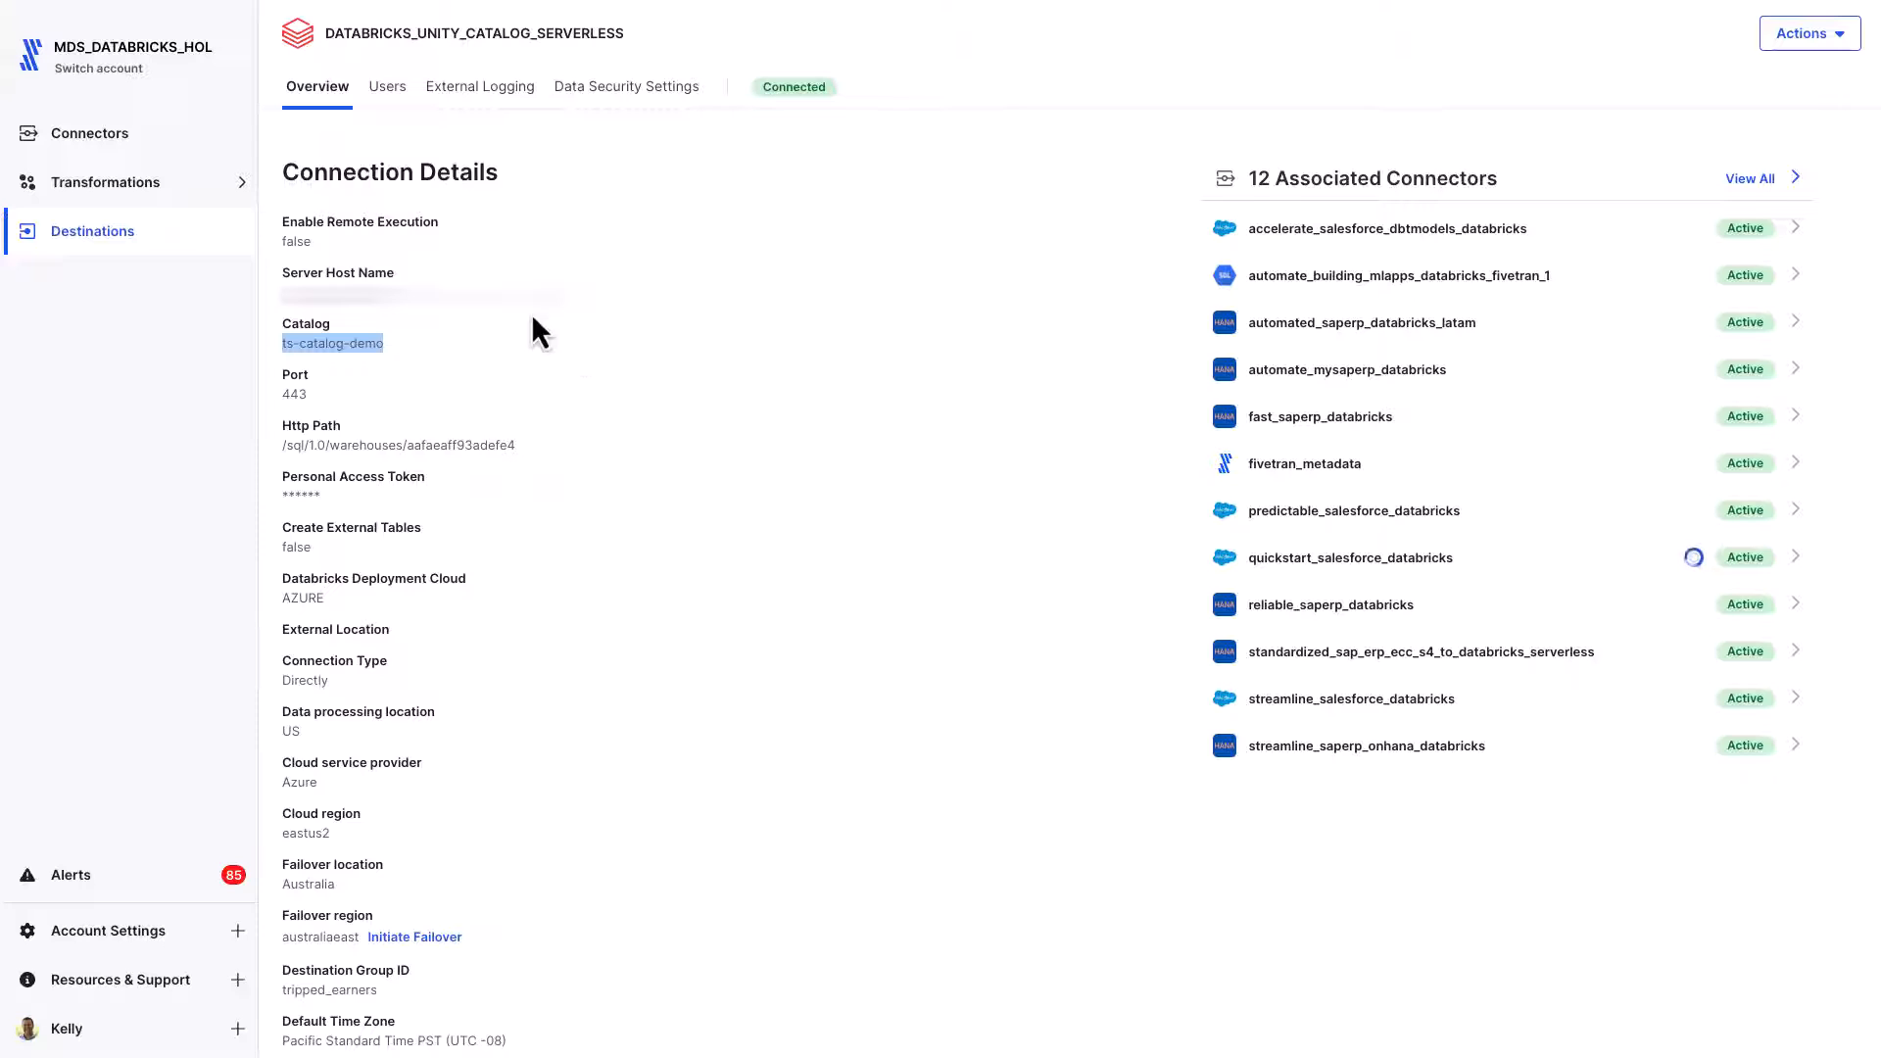
Review the sync frequency options in the seamless_saperp_to_databricks connector's setup, and open its schema.
left_click(114, 142)
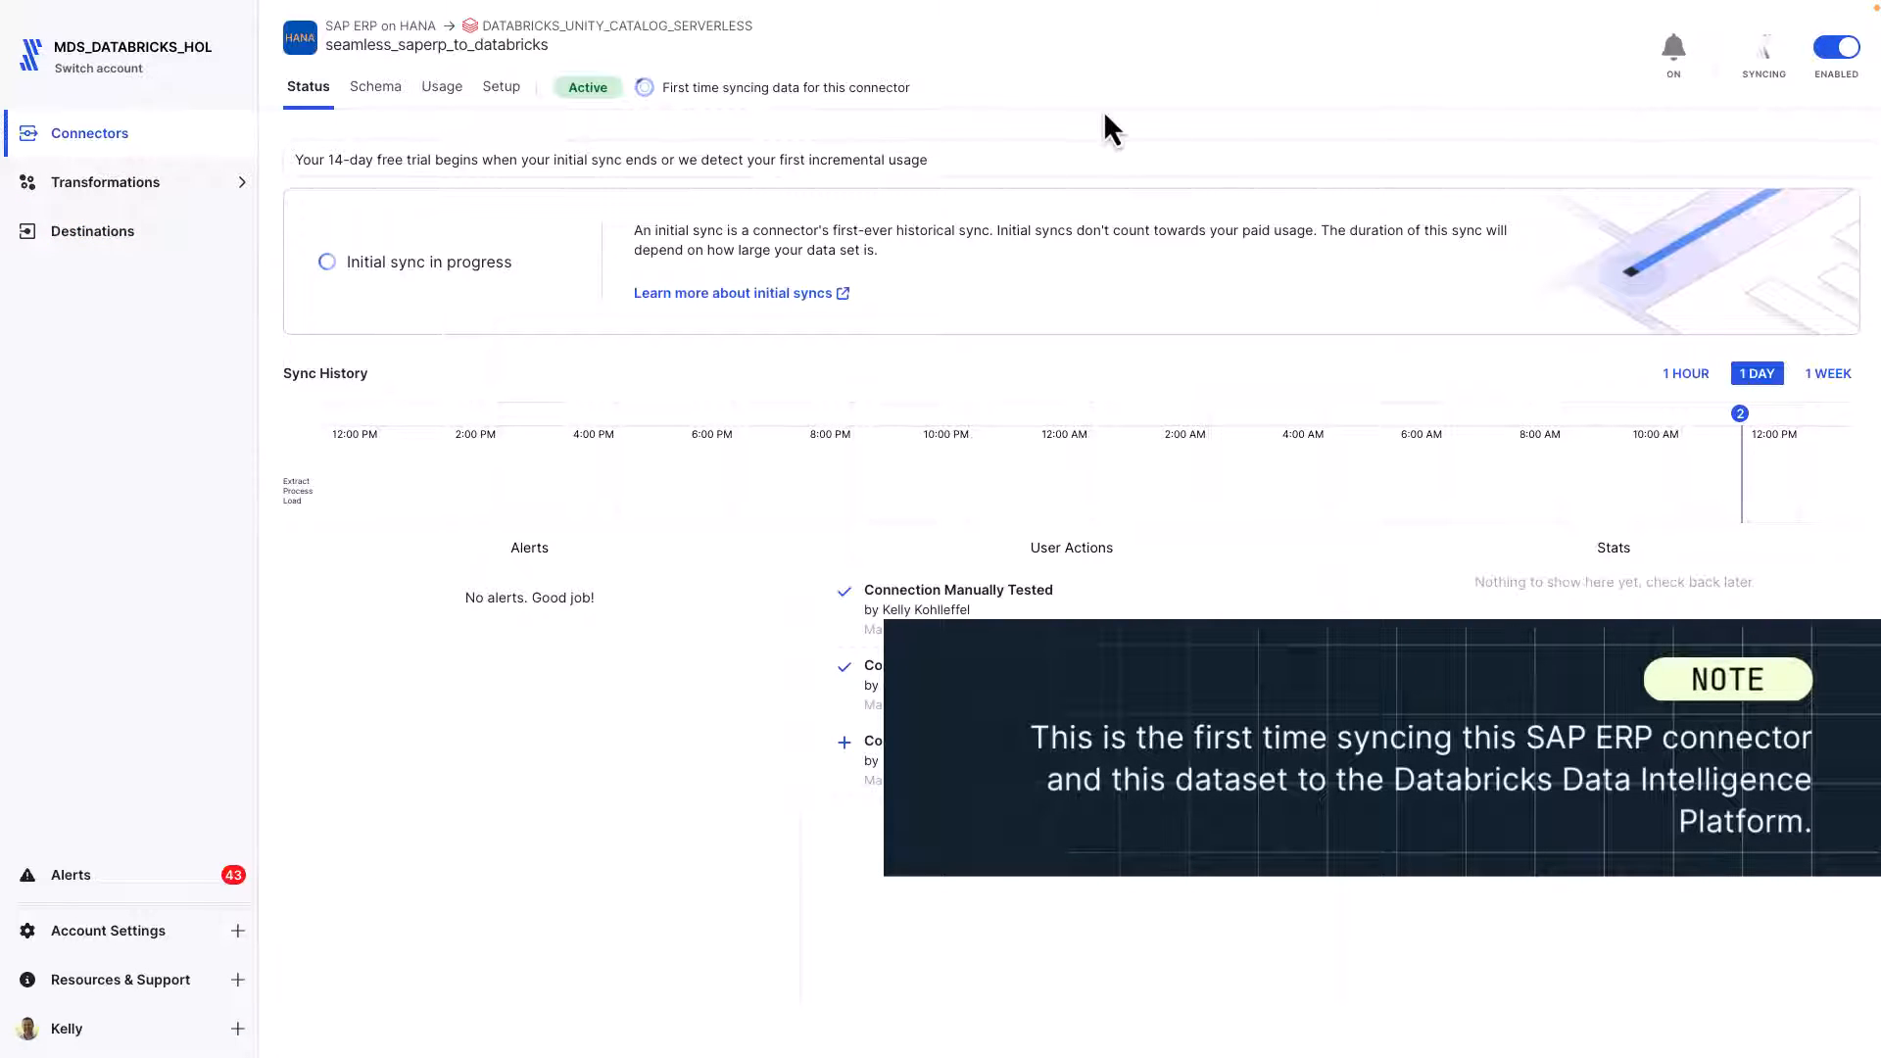
left_click(501, 88)
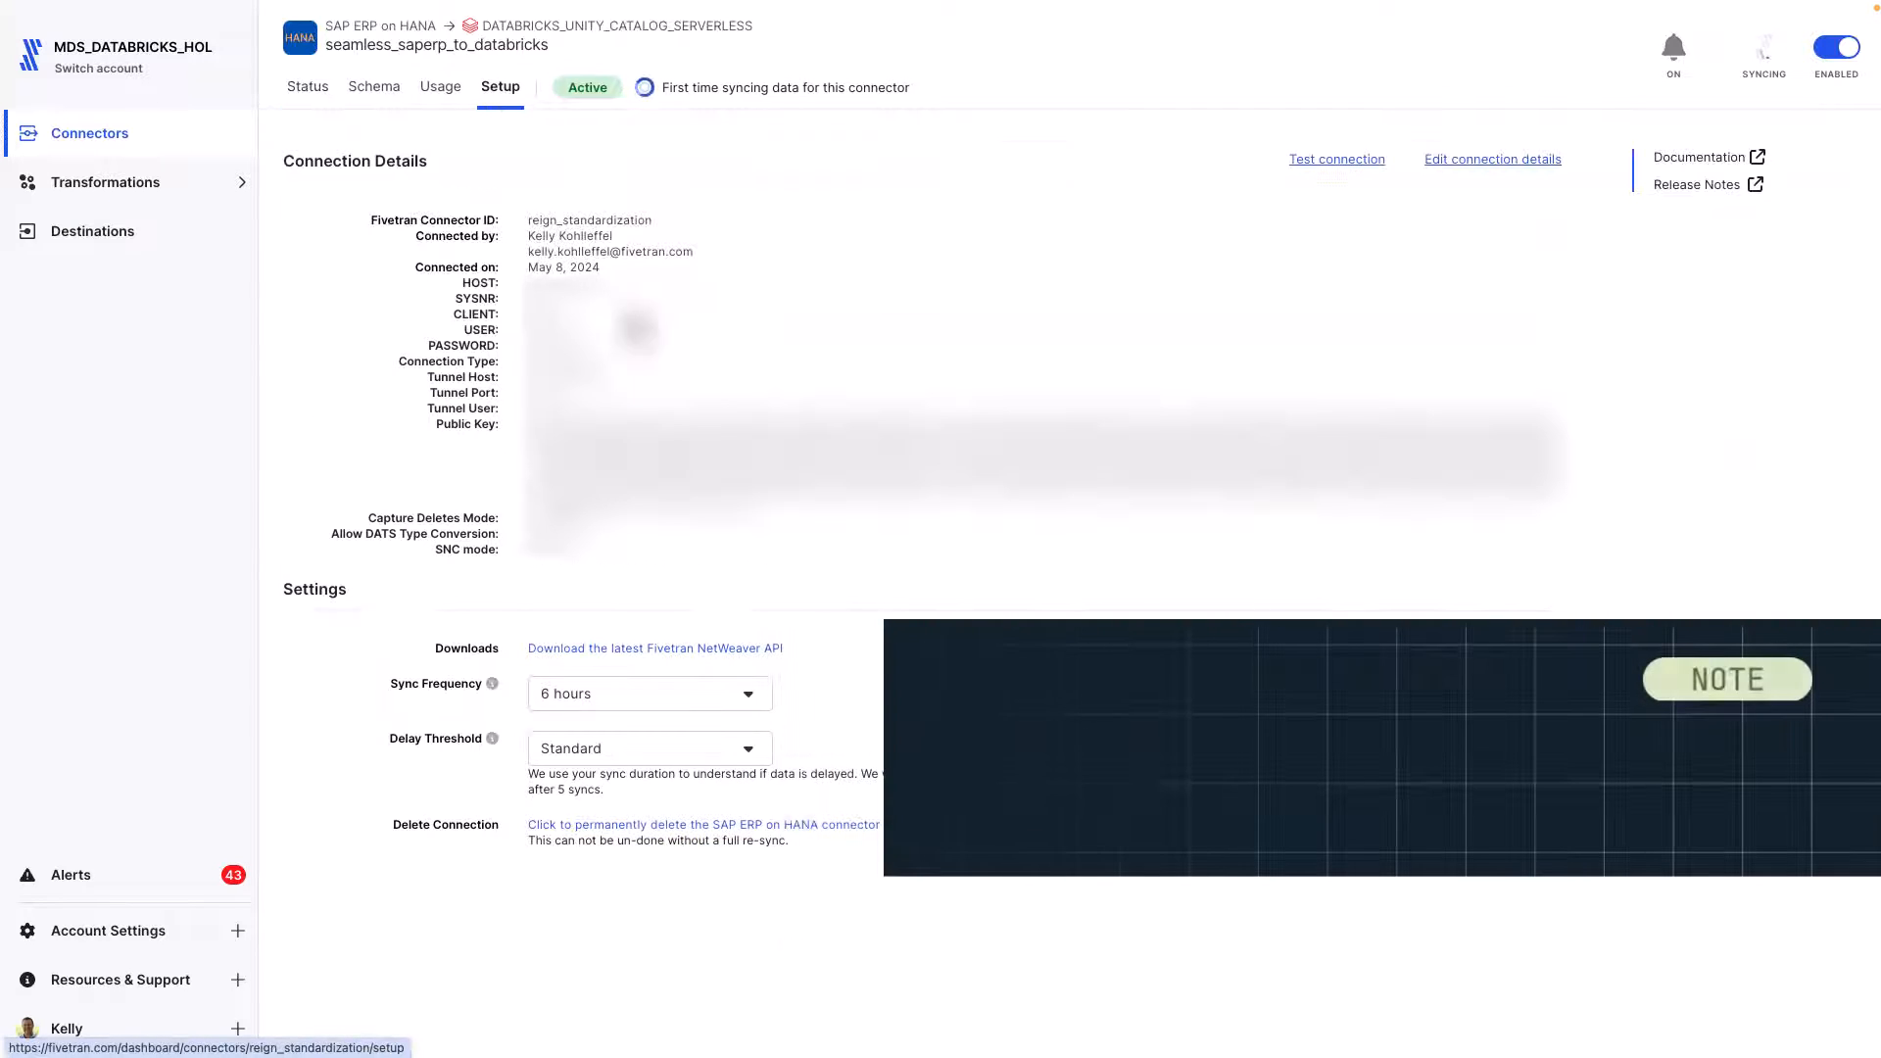
left_click(748, 697)
scroll(742, 789, "up", 1)
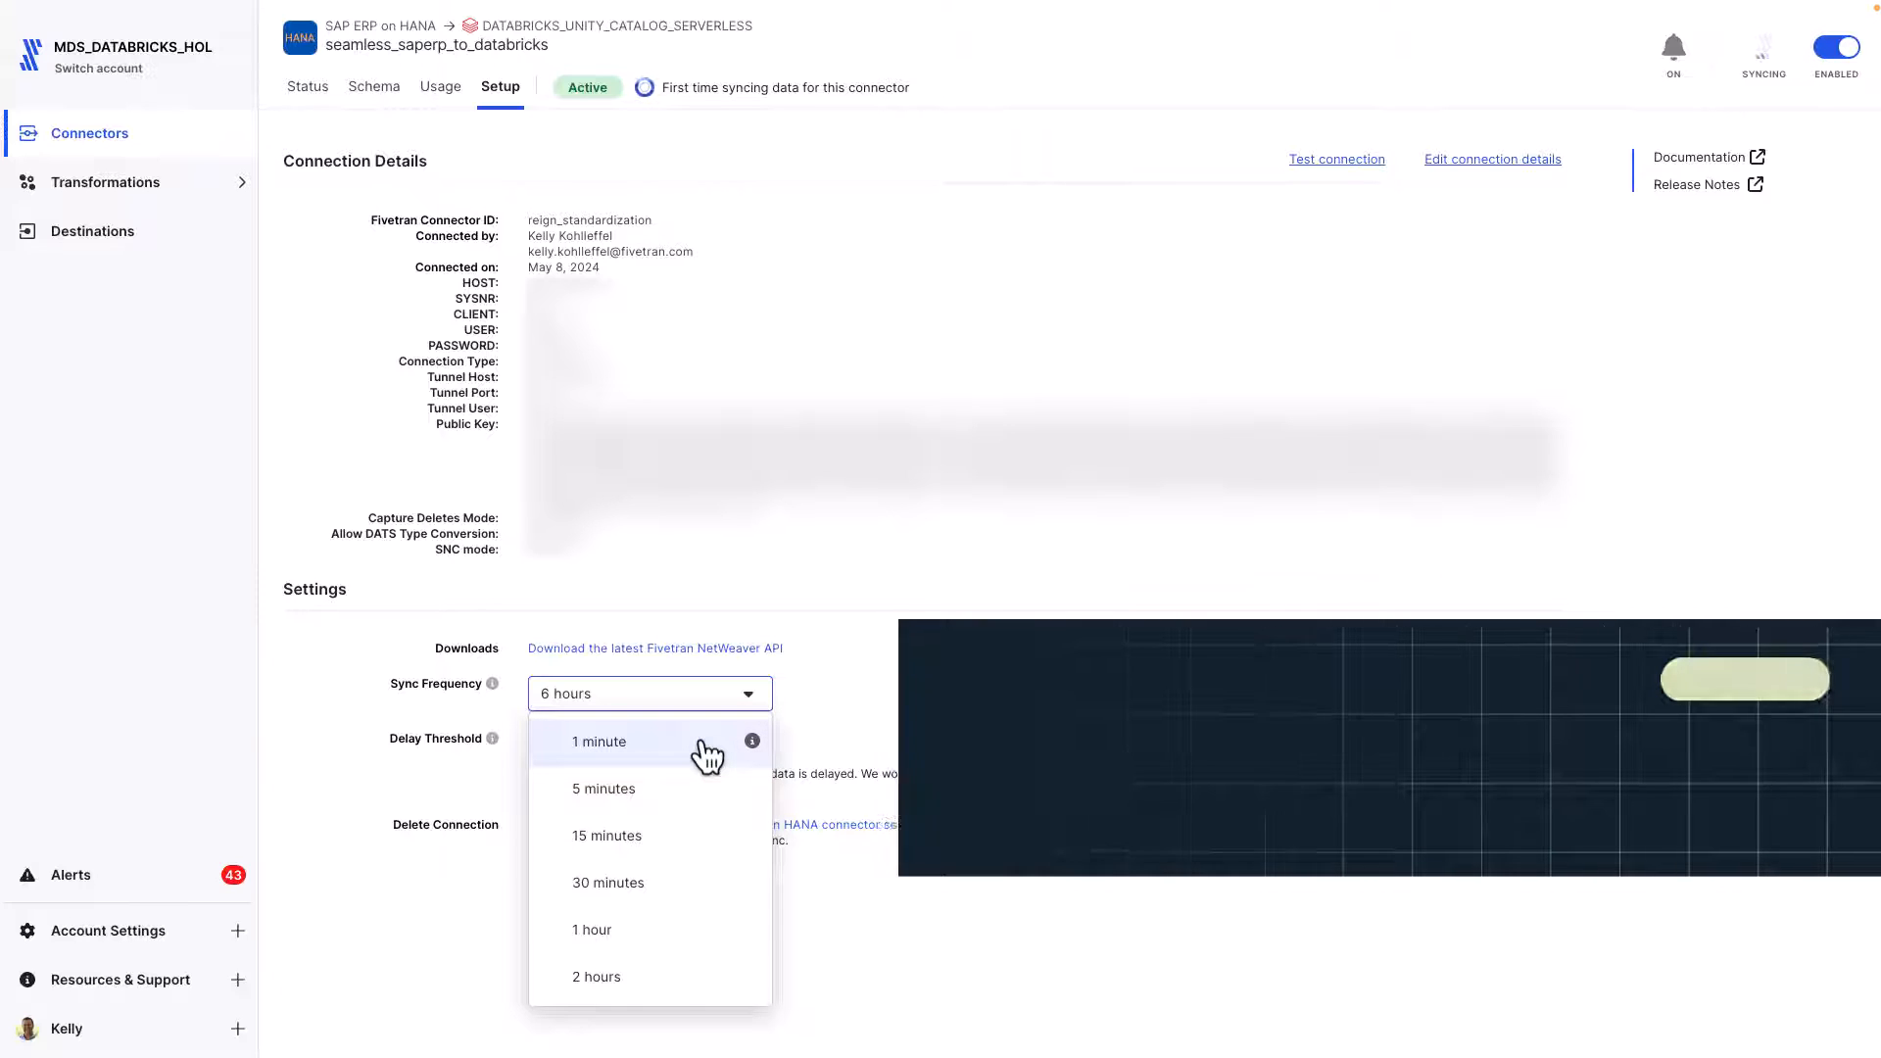
scroll(706, 756, "down", 3)
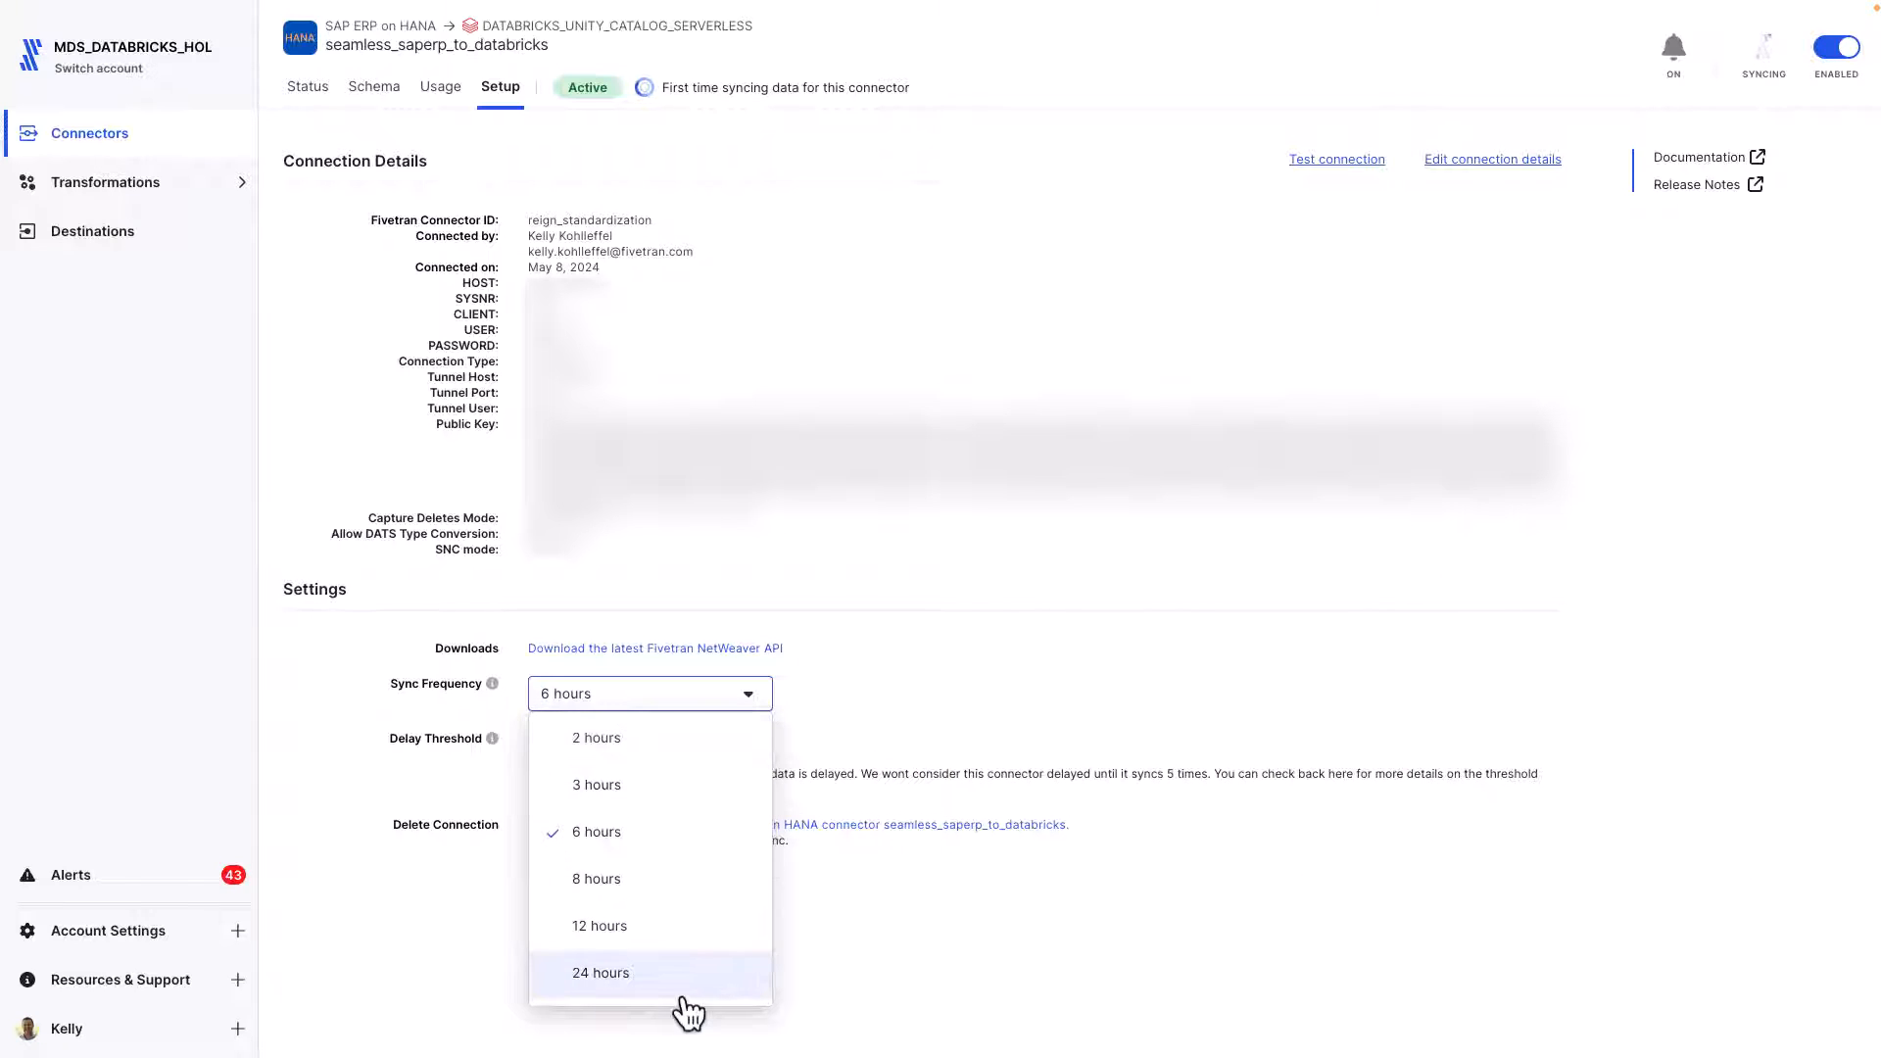
left_click(376, 90)
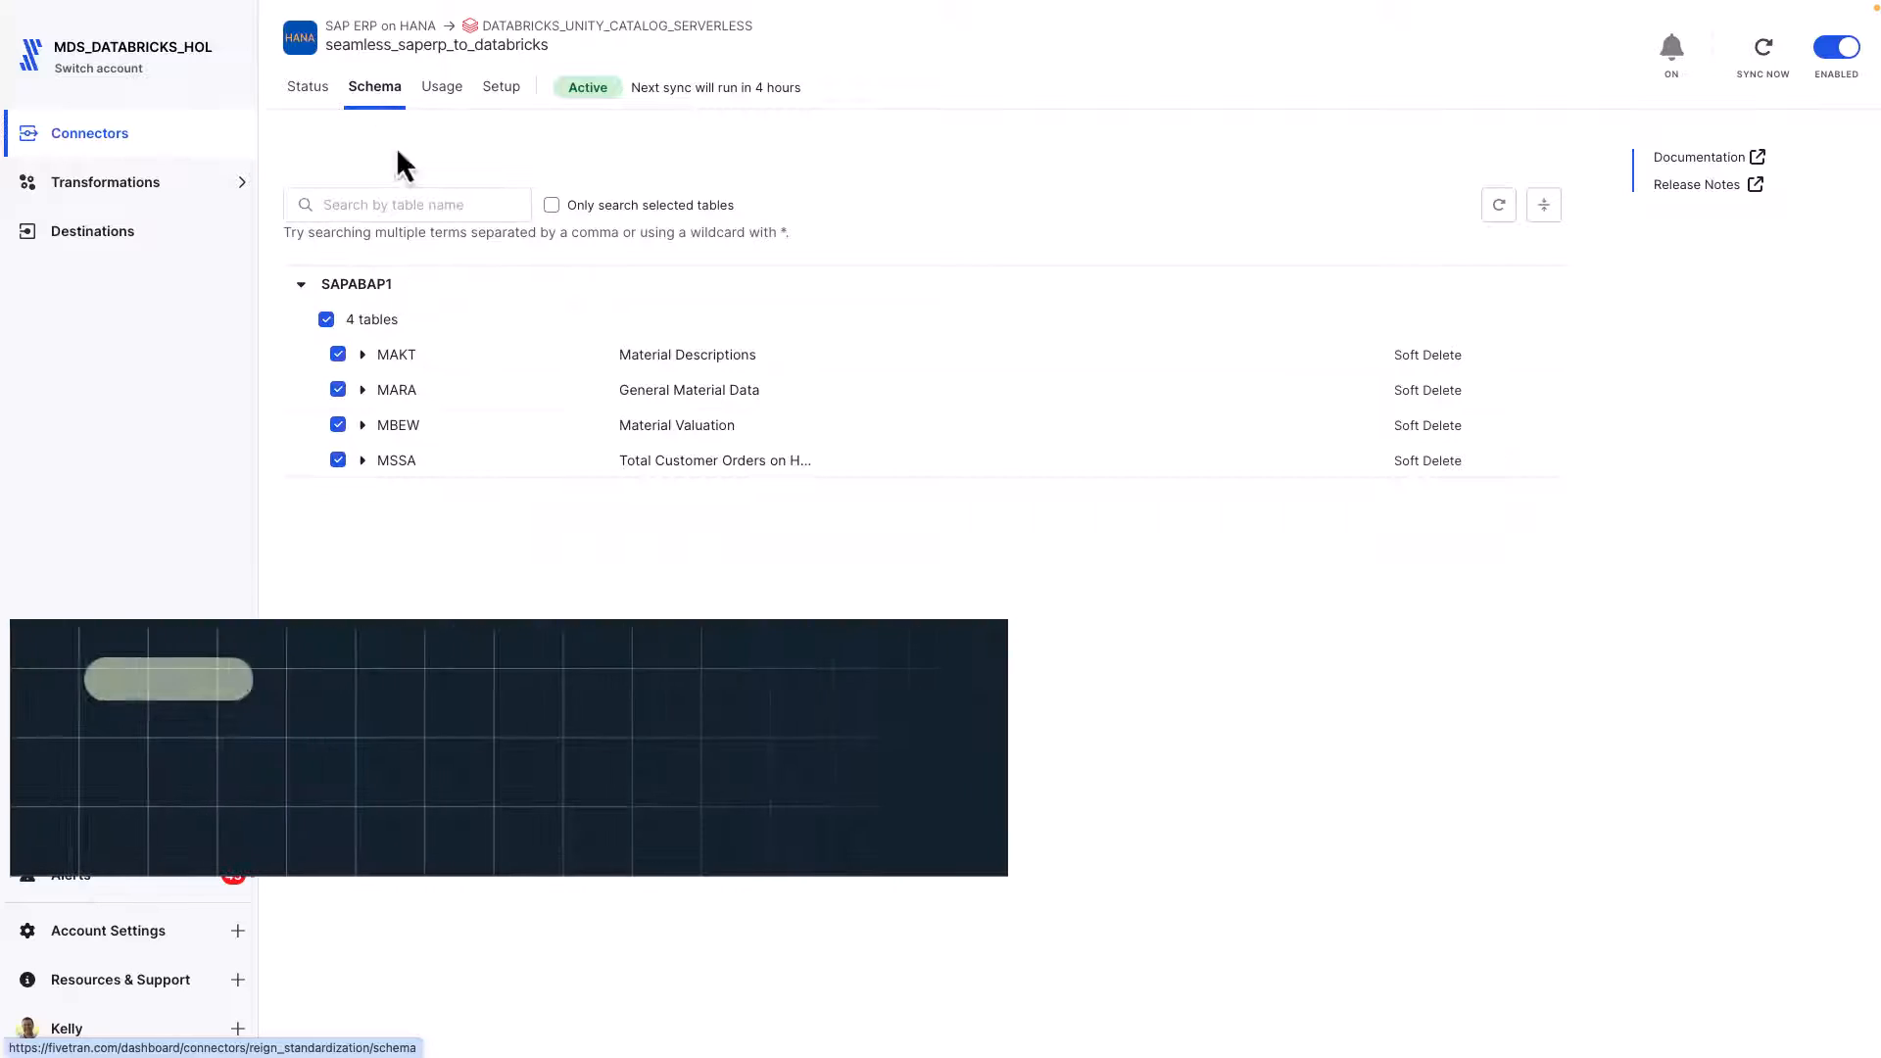
Expand the MAKT and MARA tables to review their columns, and check the data privacy options for the MAKTG column.
left_click(363, 354)
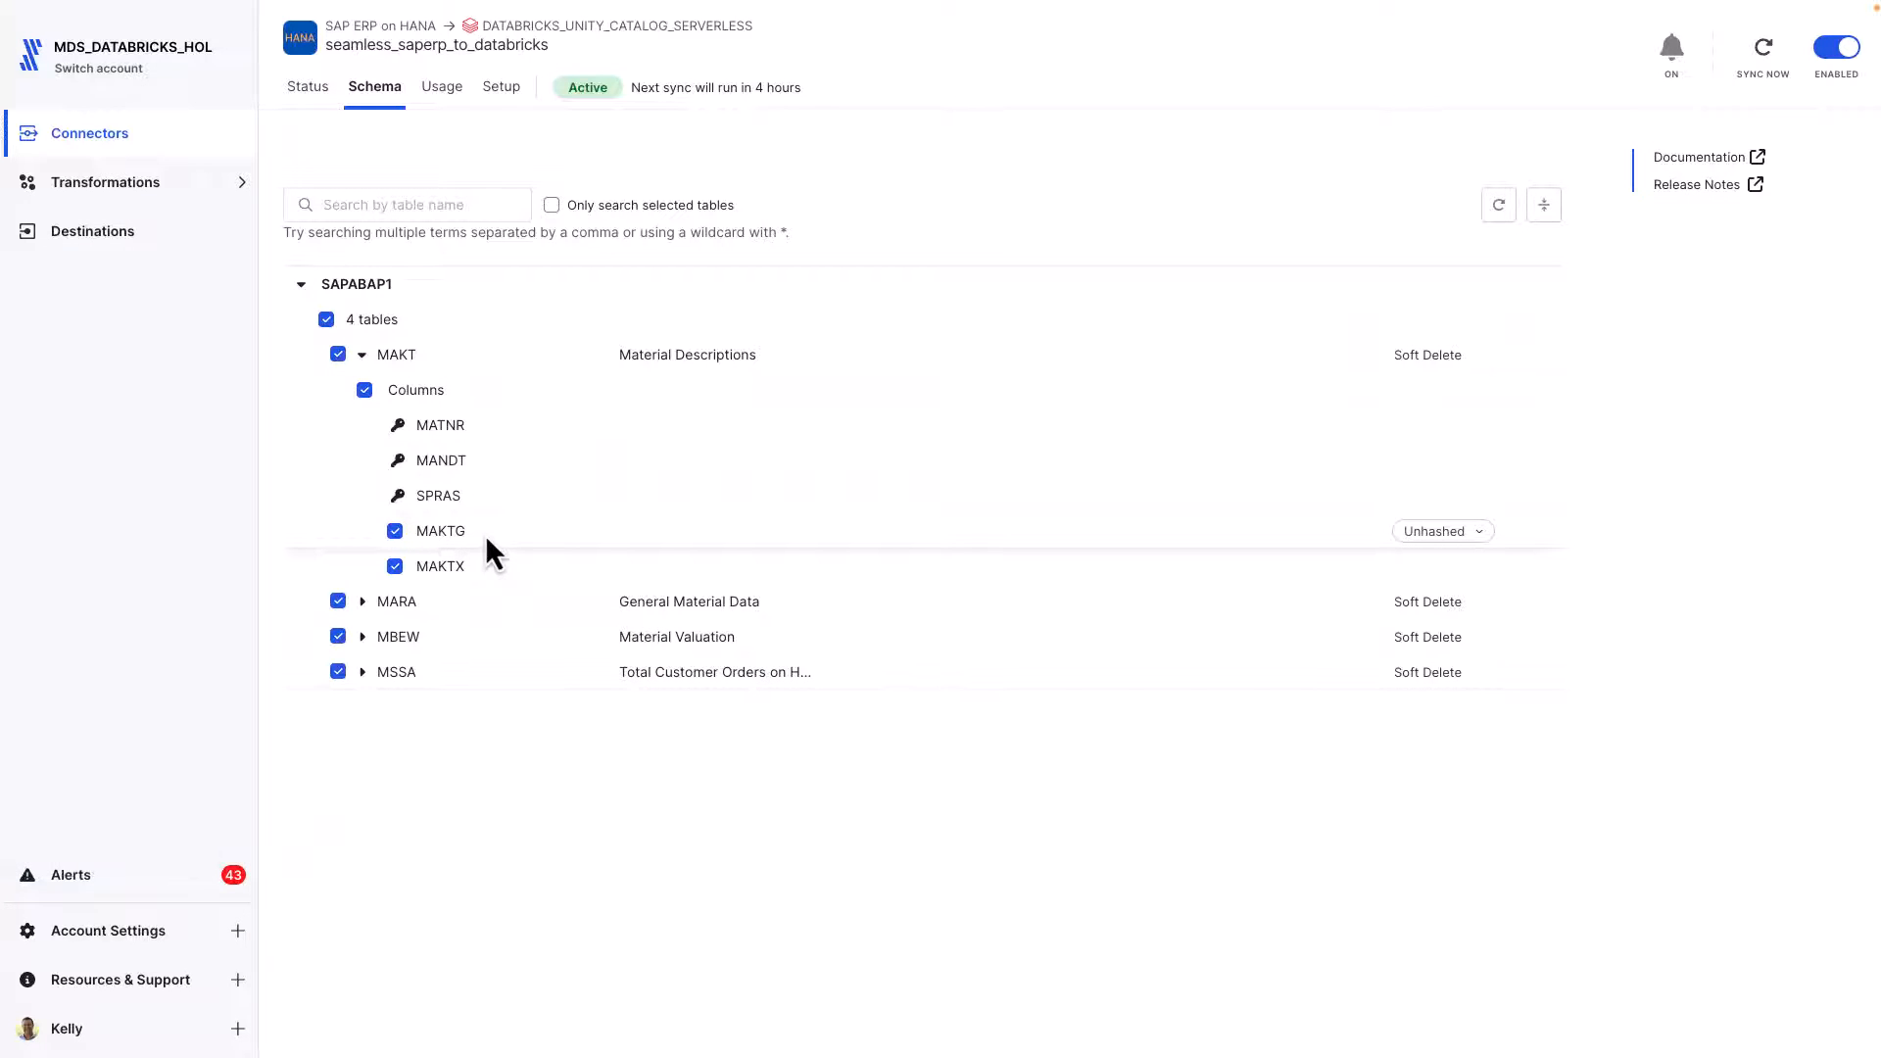
left_click(363, 602)
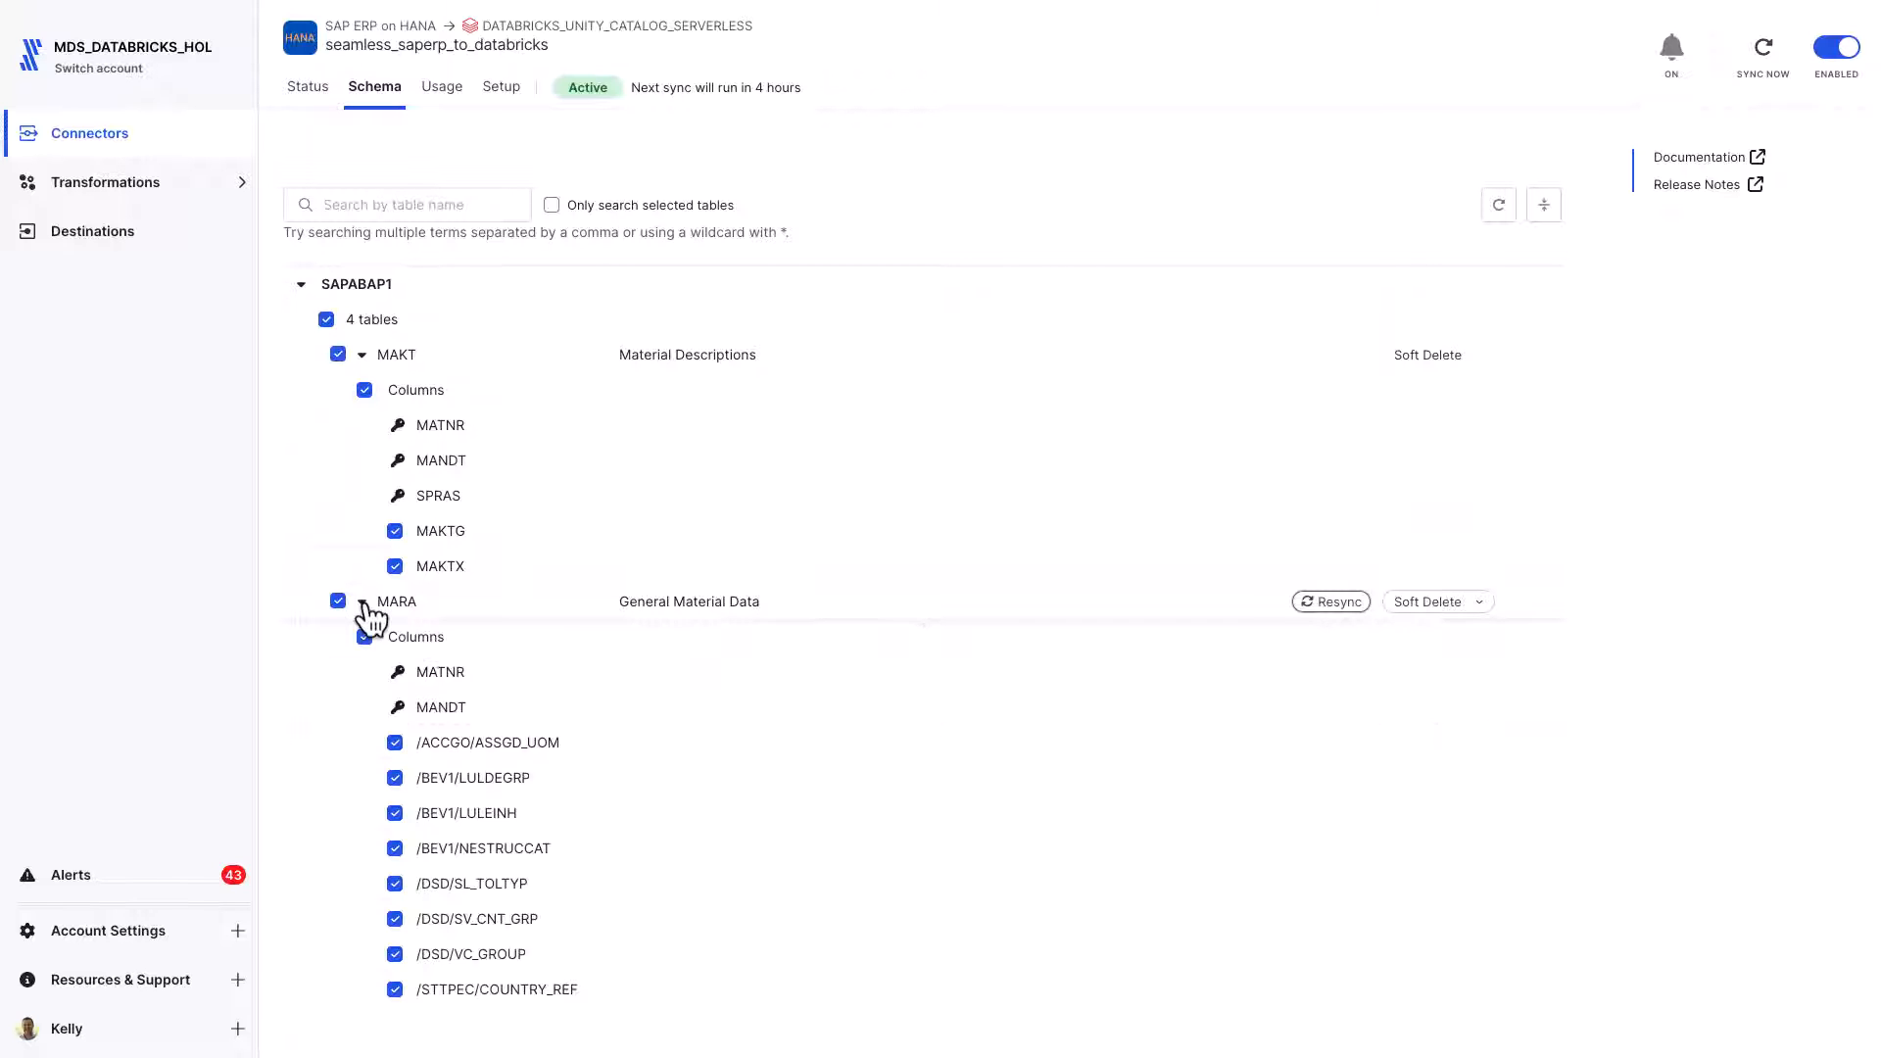
scroll(608, 651, "down", 10)
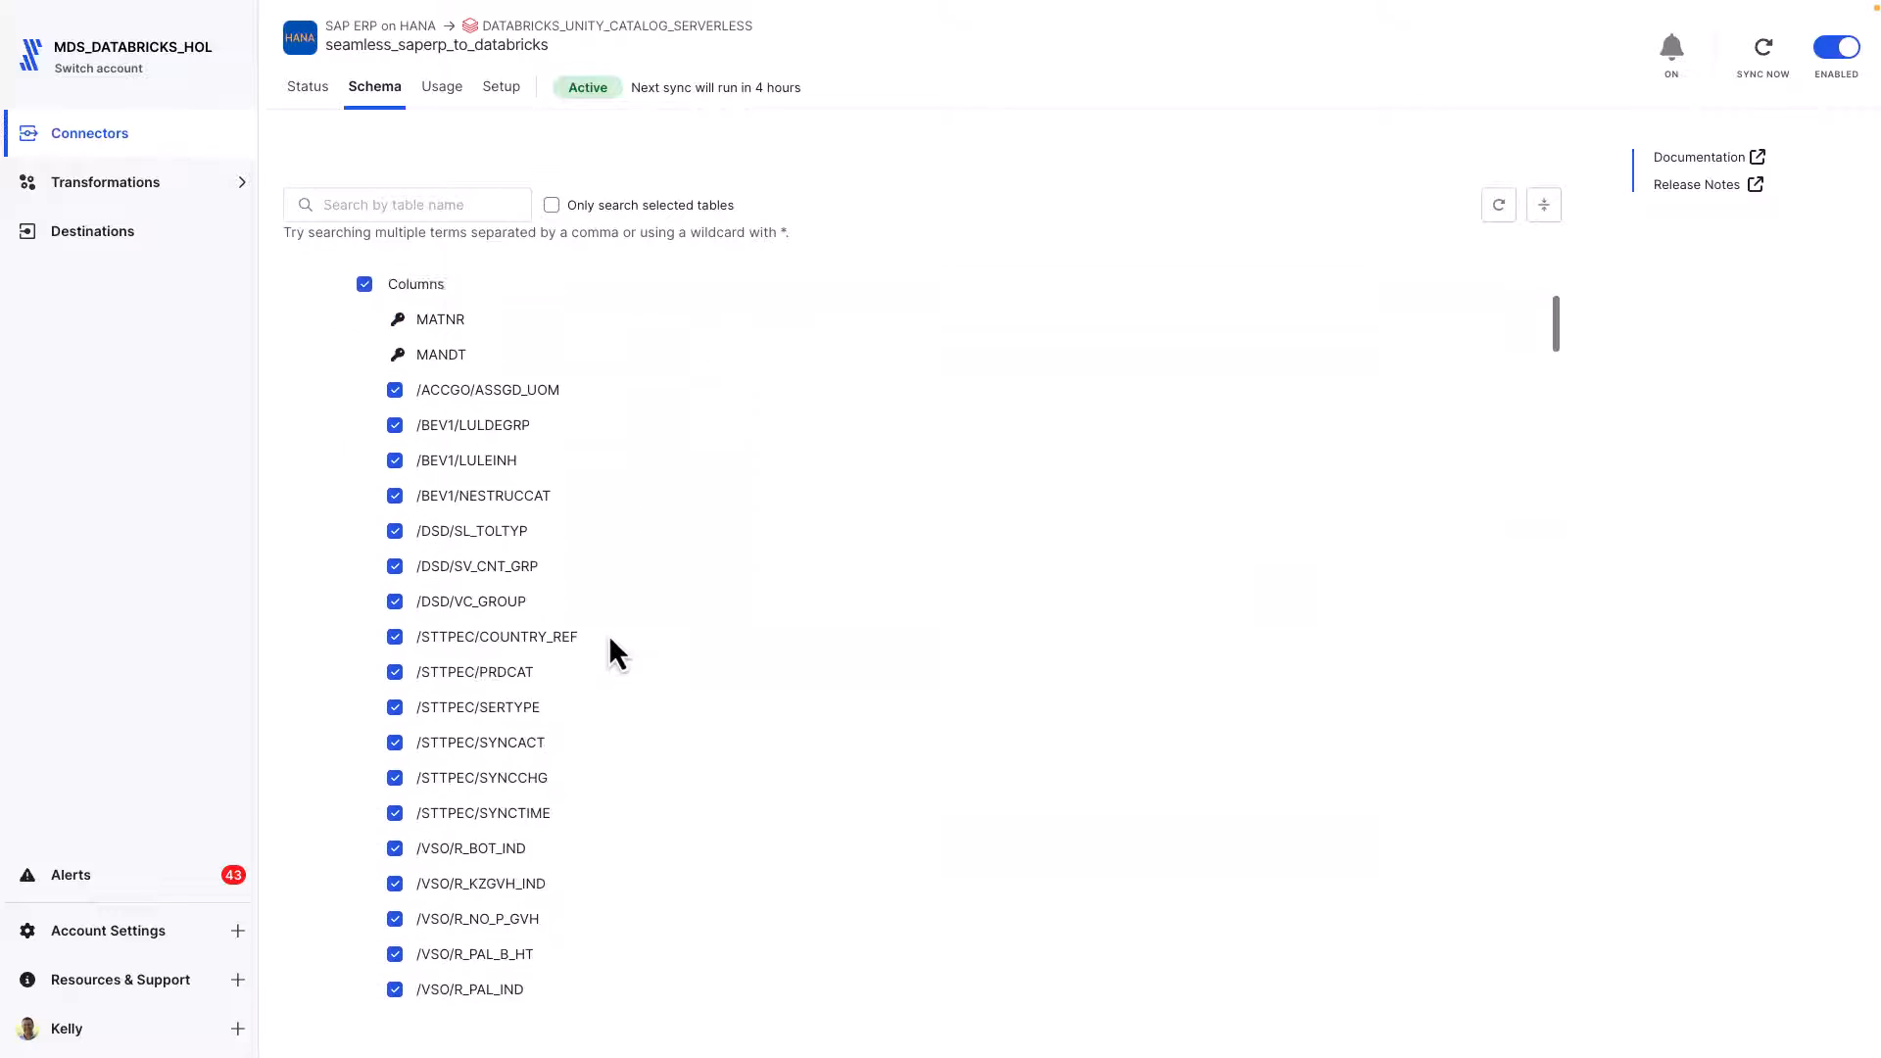
scroll(609, 639, "down", 8)
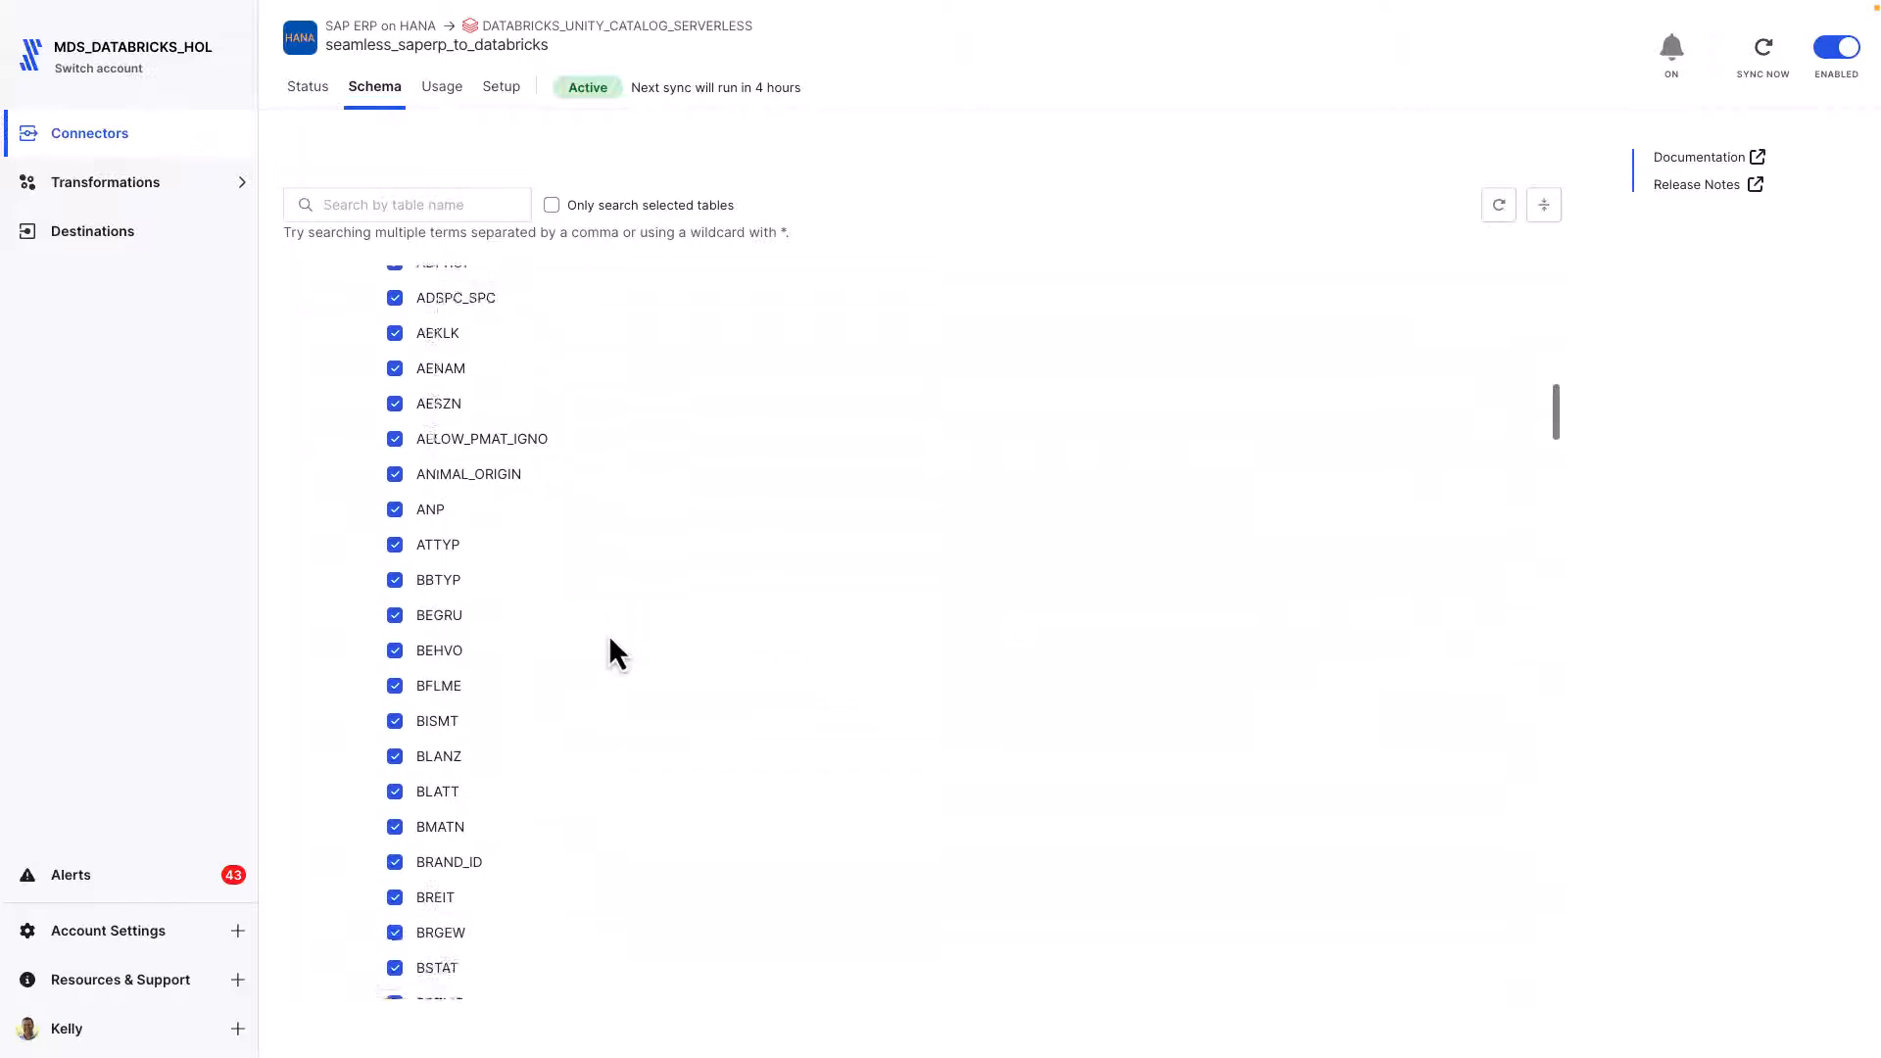
scroll(609, 639, "up", 12)
scroll(608, 633, "up", 5)
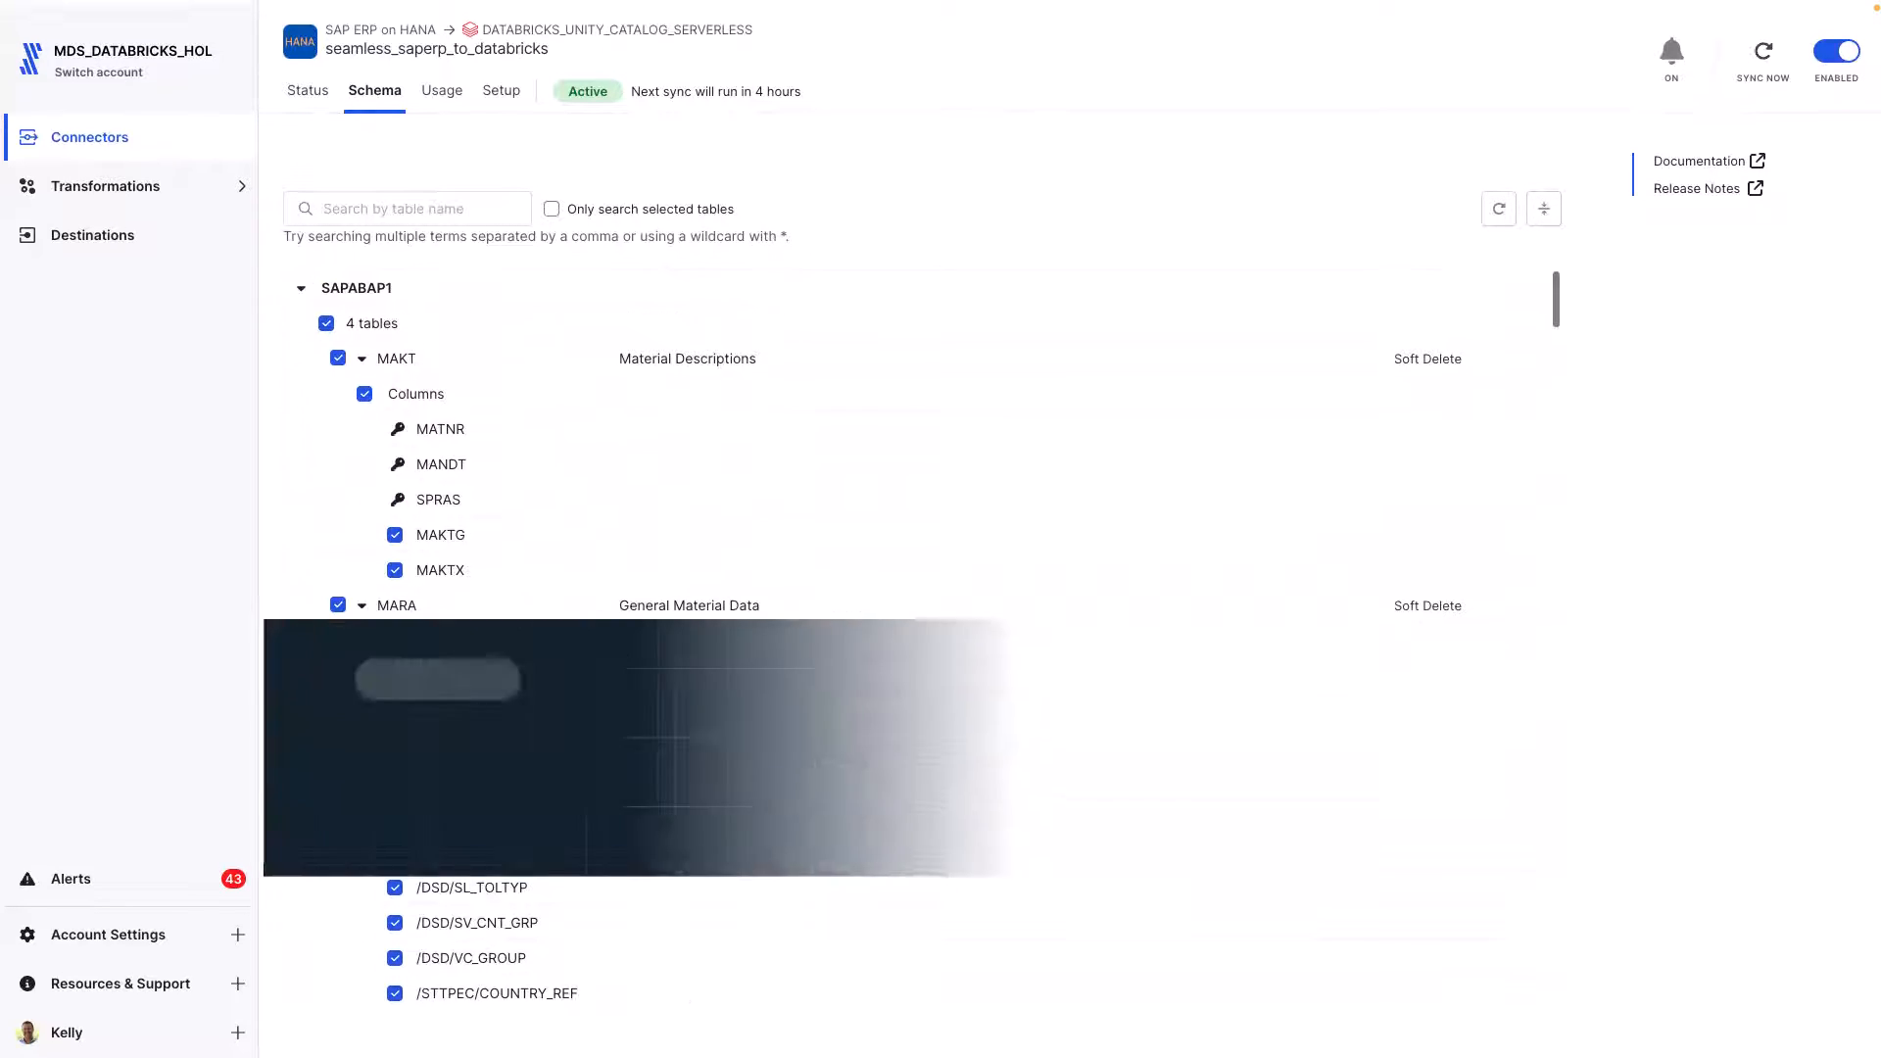
mouse_move(631, 538)
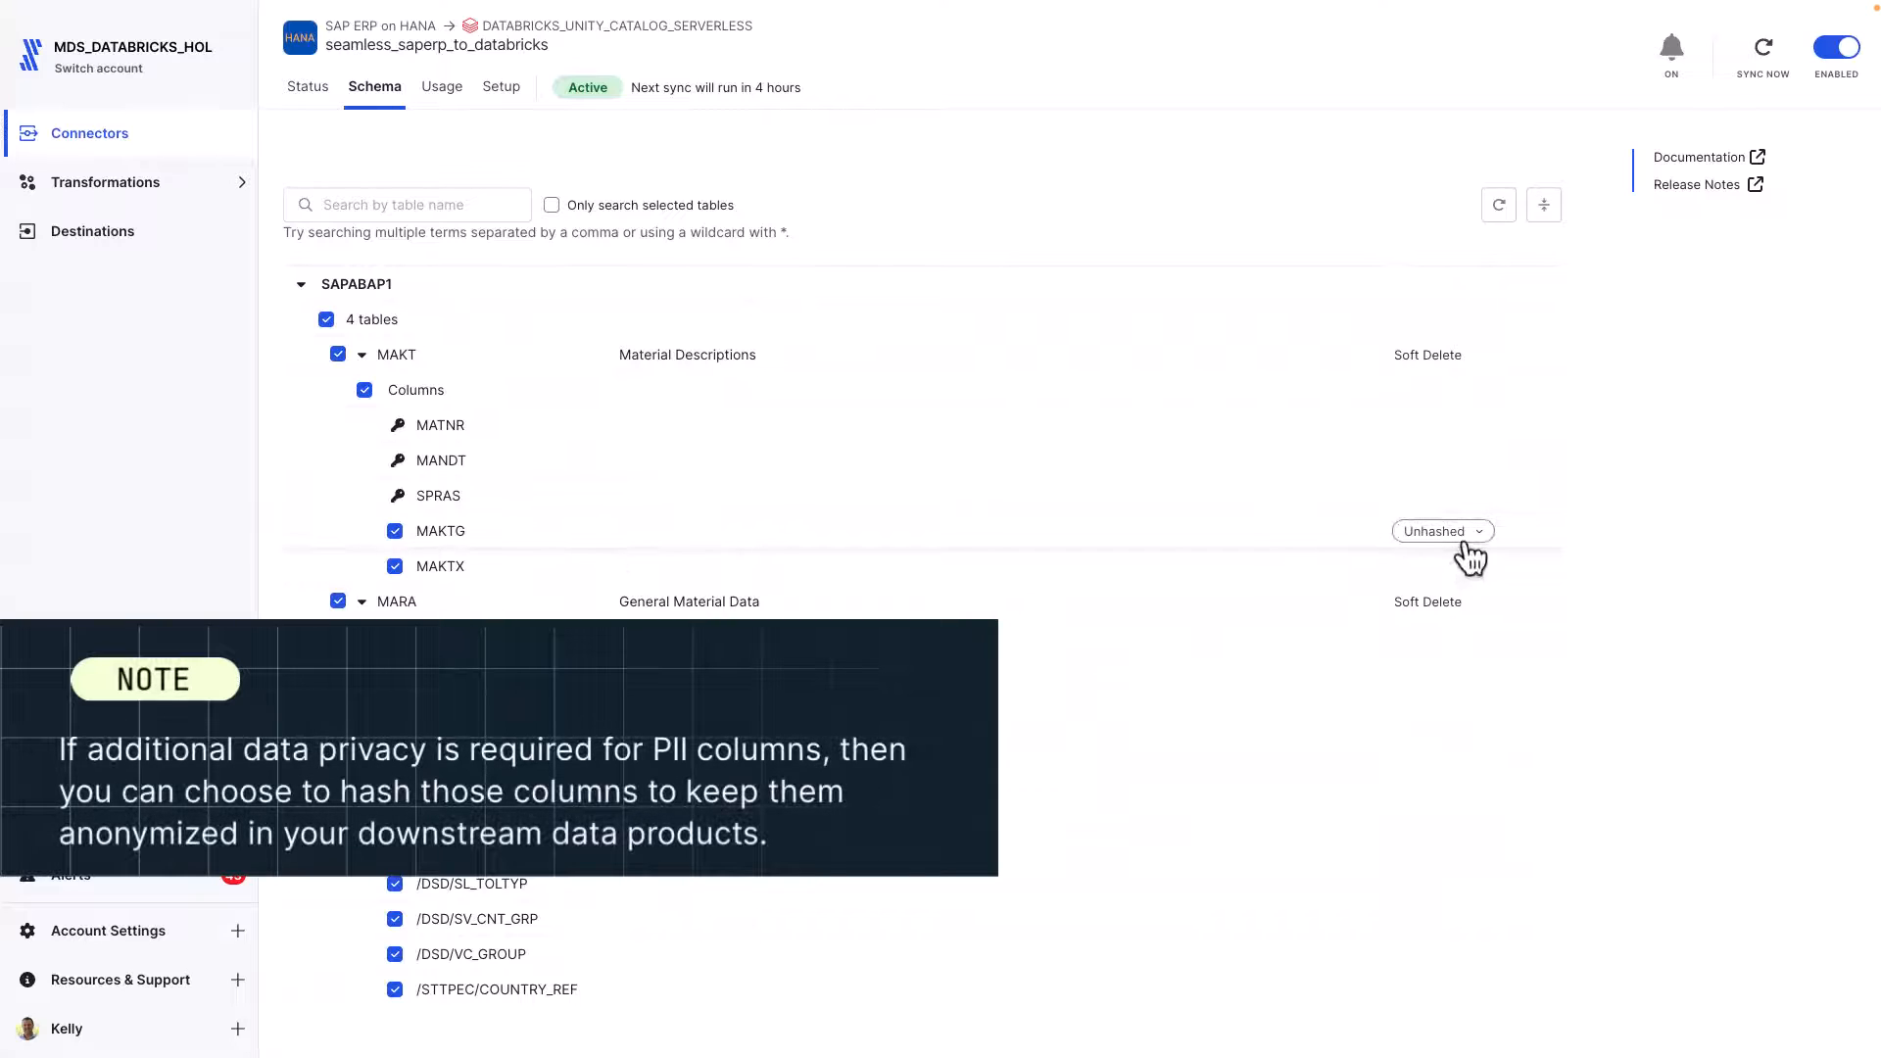
left_click(1469, 538)
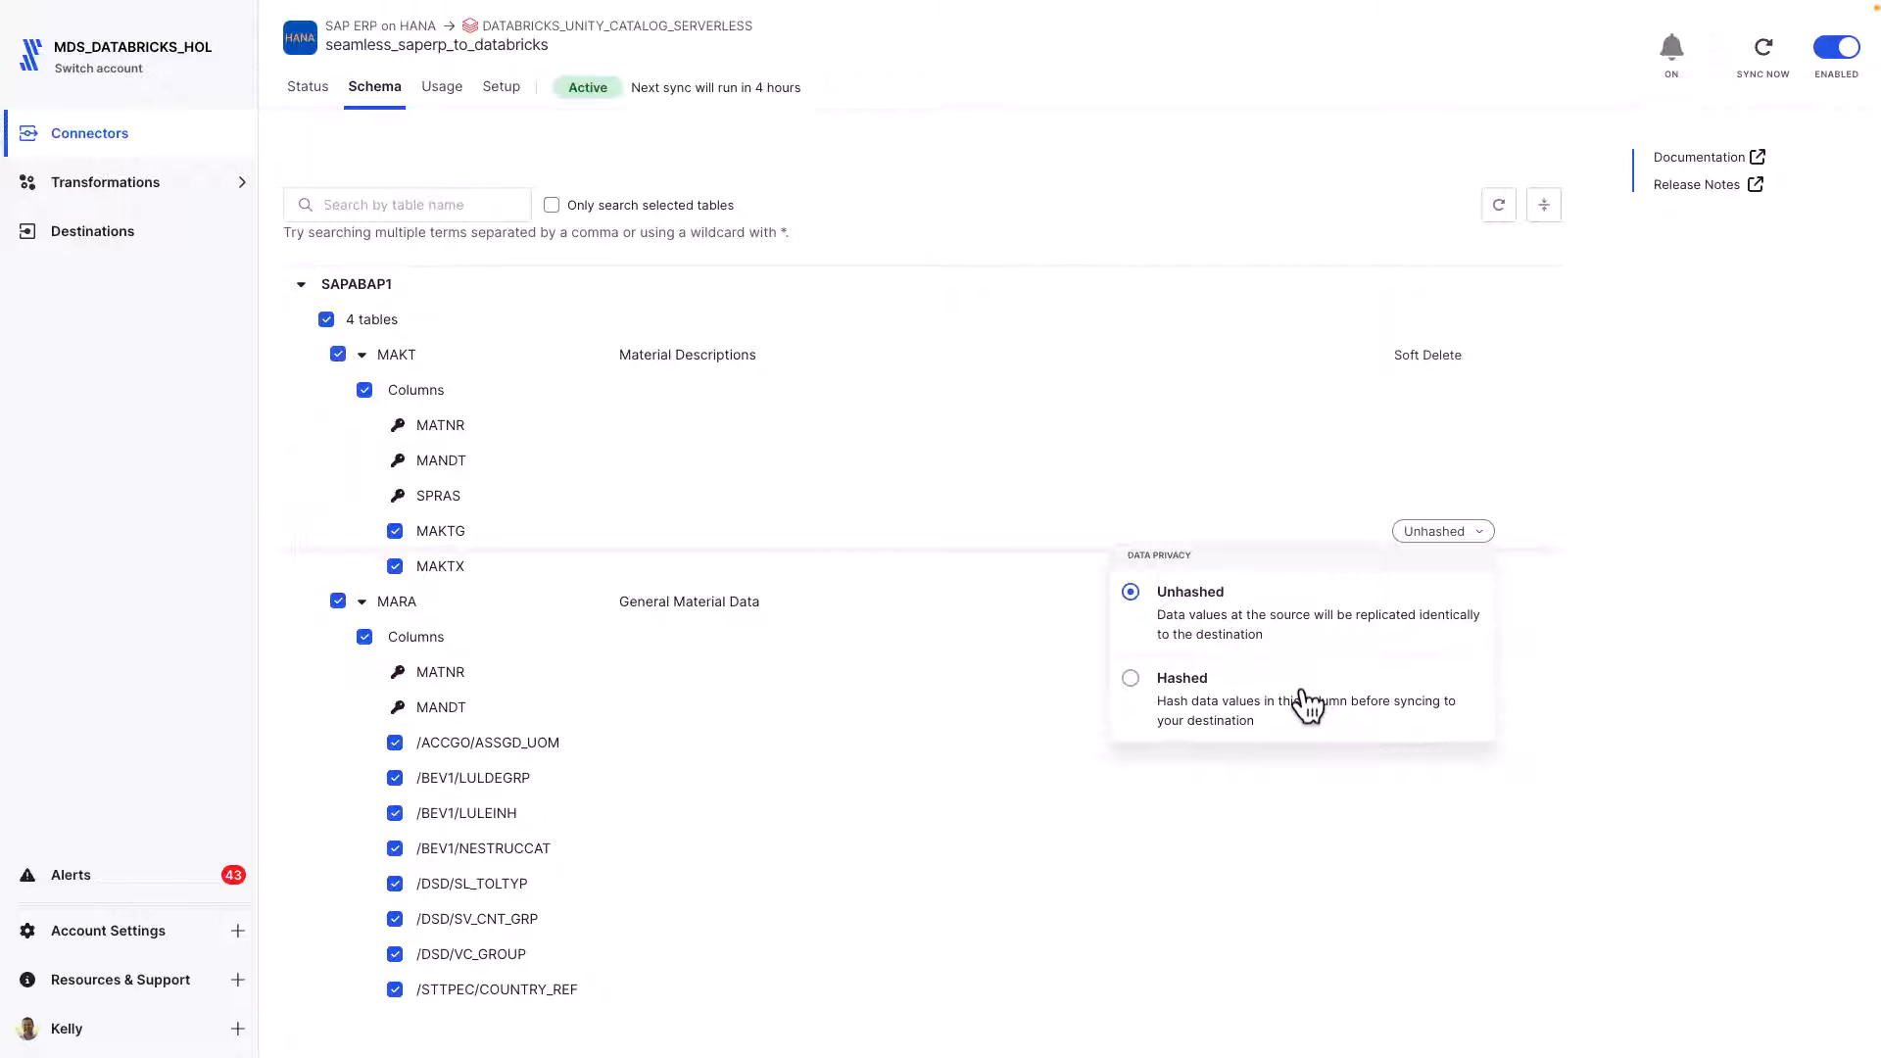
Review the connector's initial sync status, its row count and the sync details in the 1-hour sync history.
left_click(307, 86)
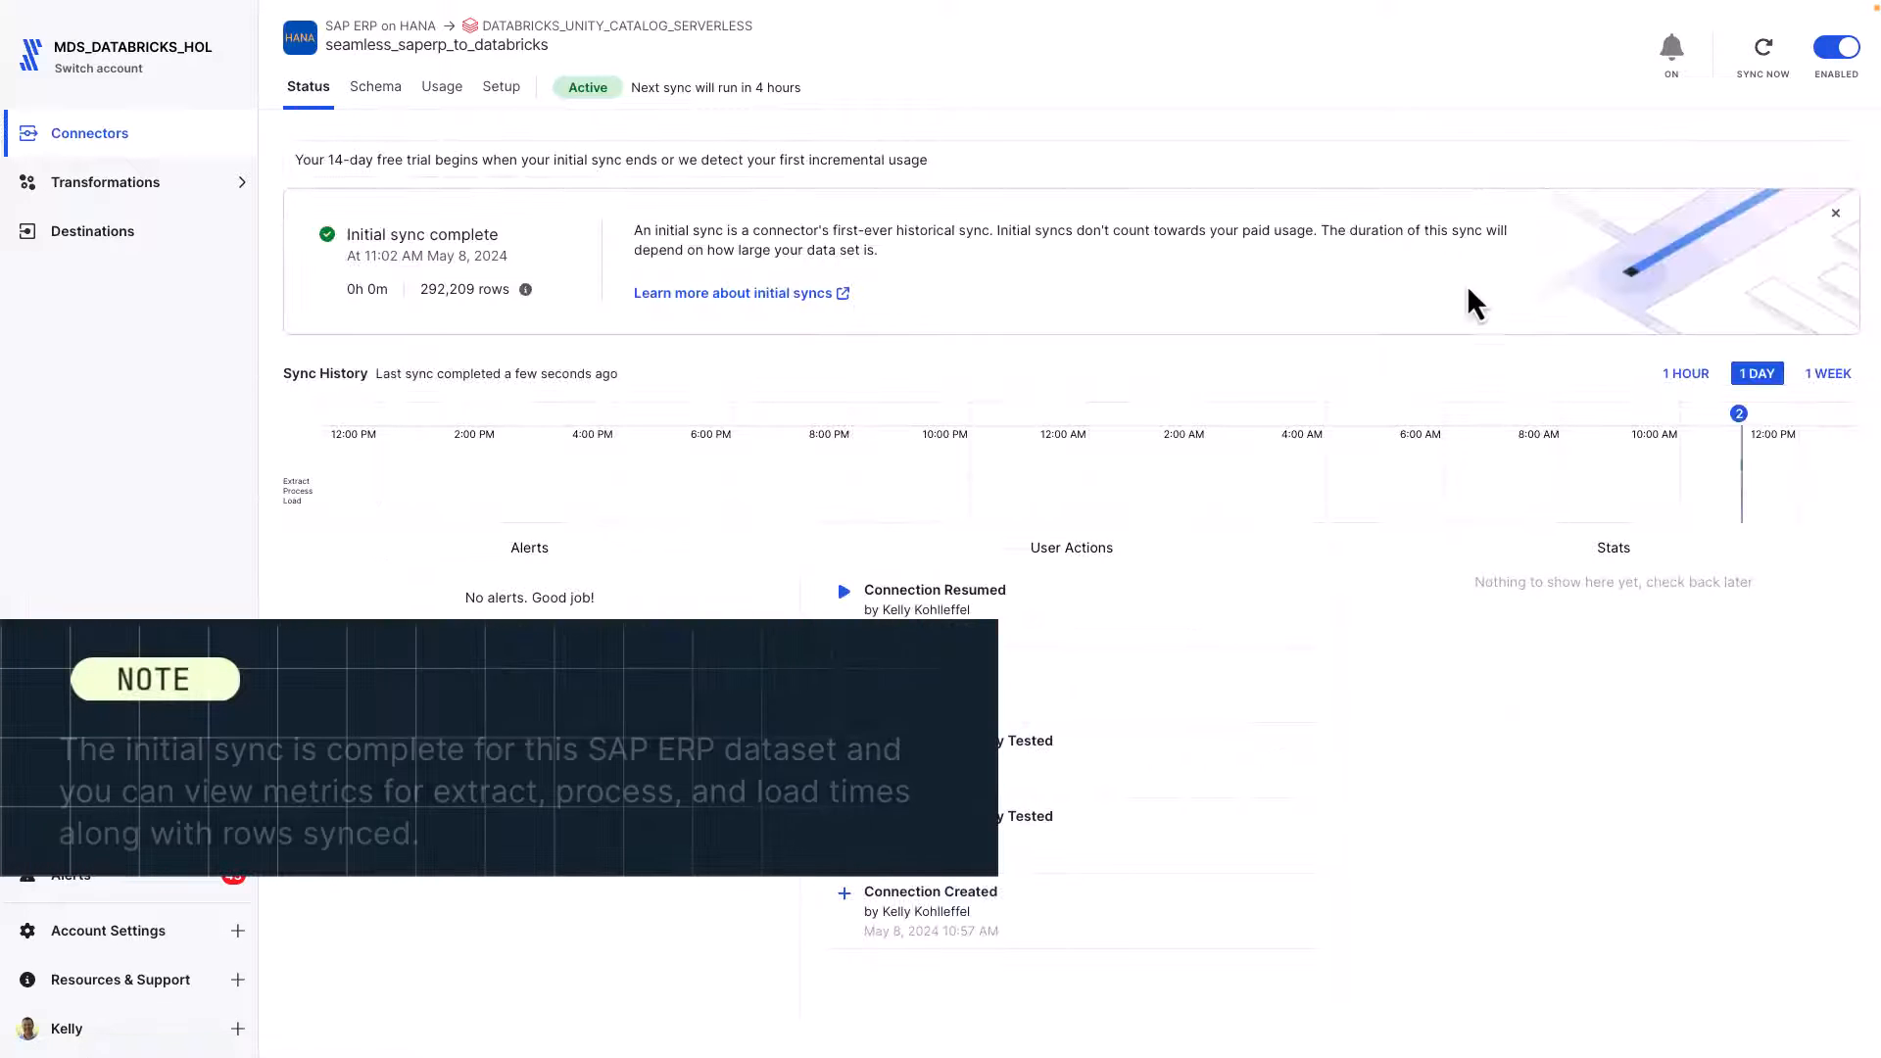
left_click(1685, 377)
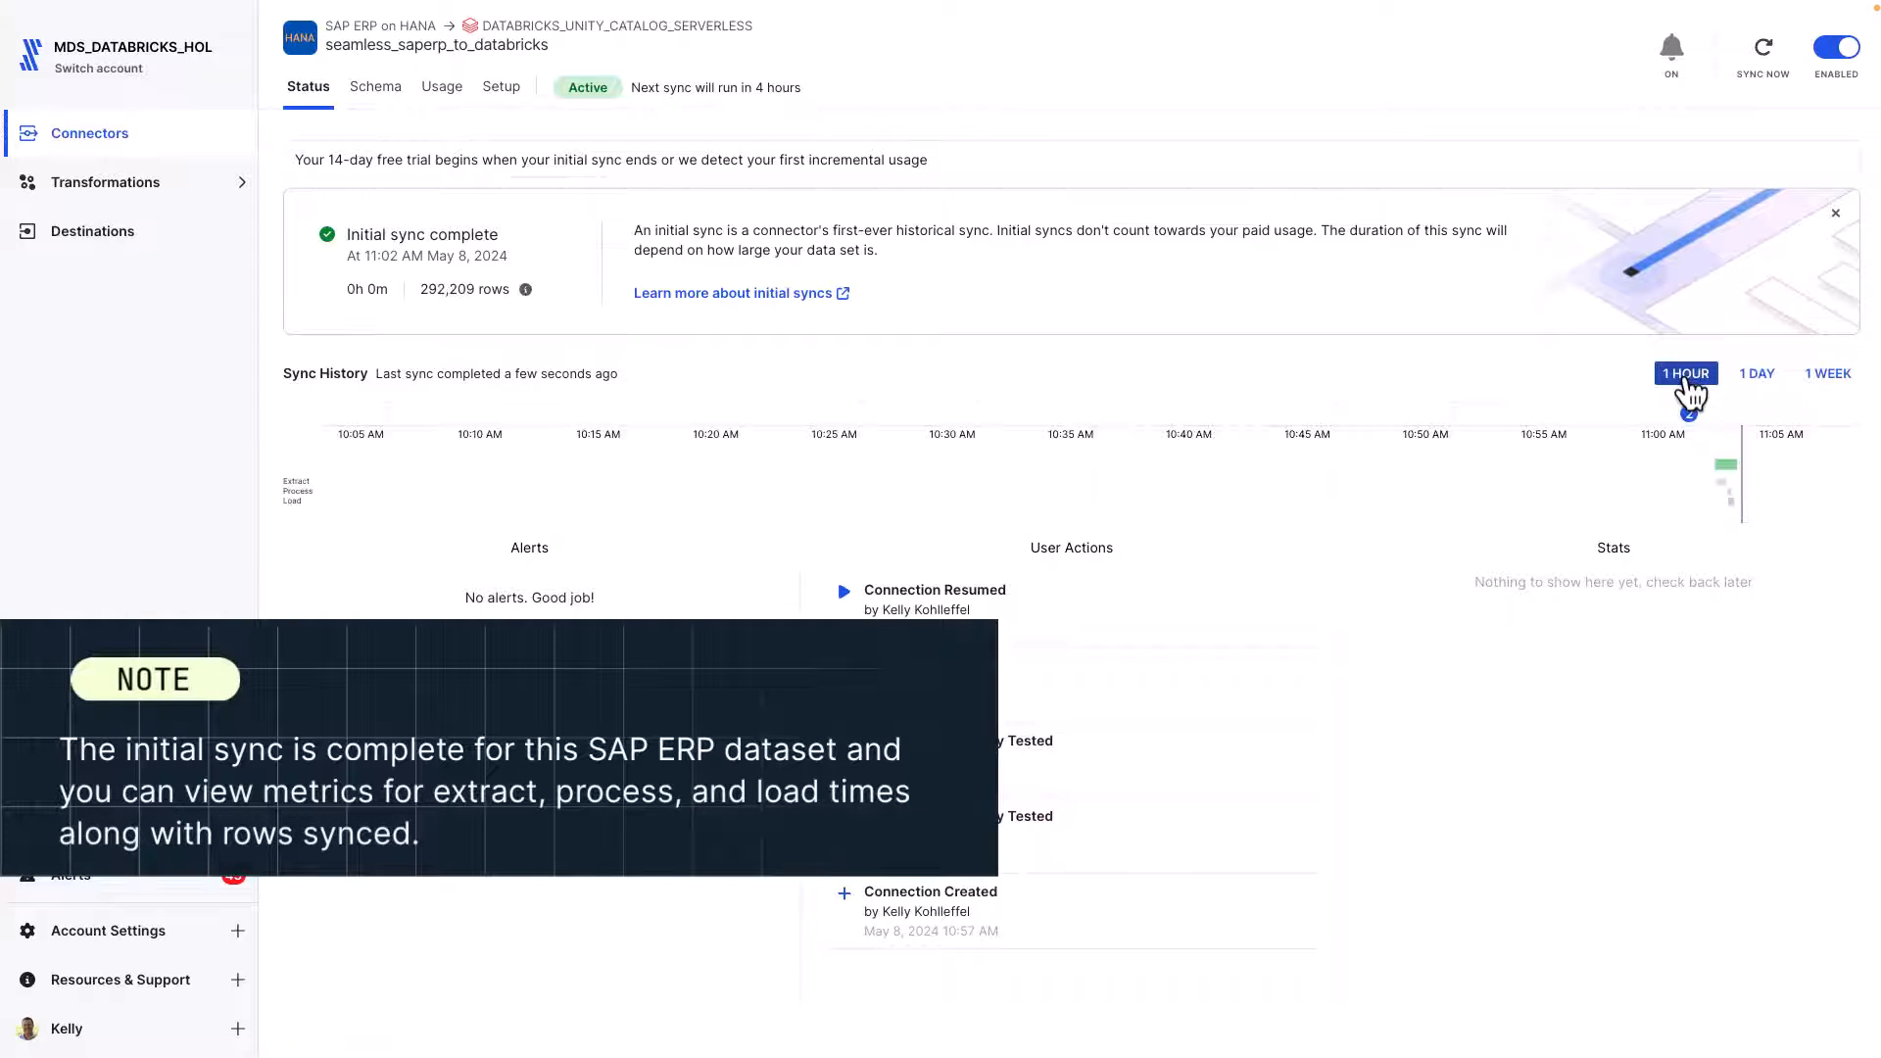
mouse_move(1729, 470)
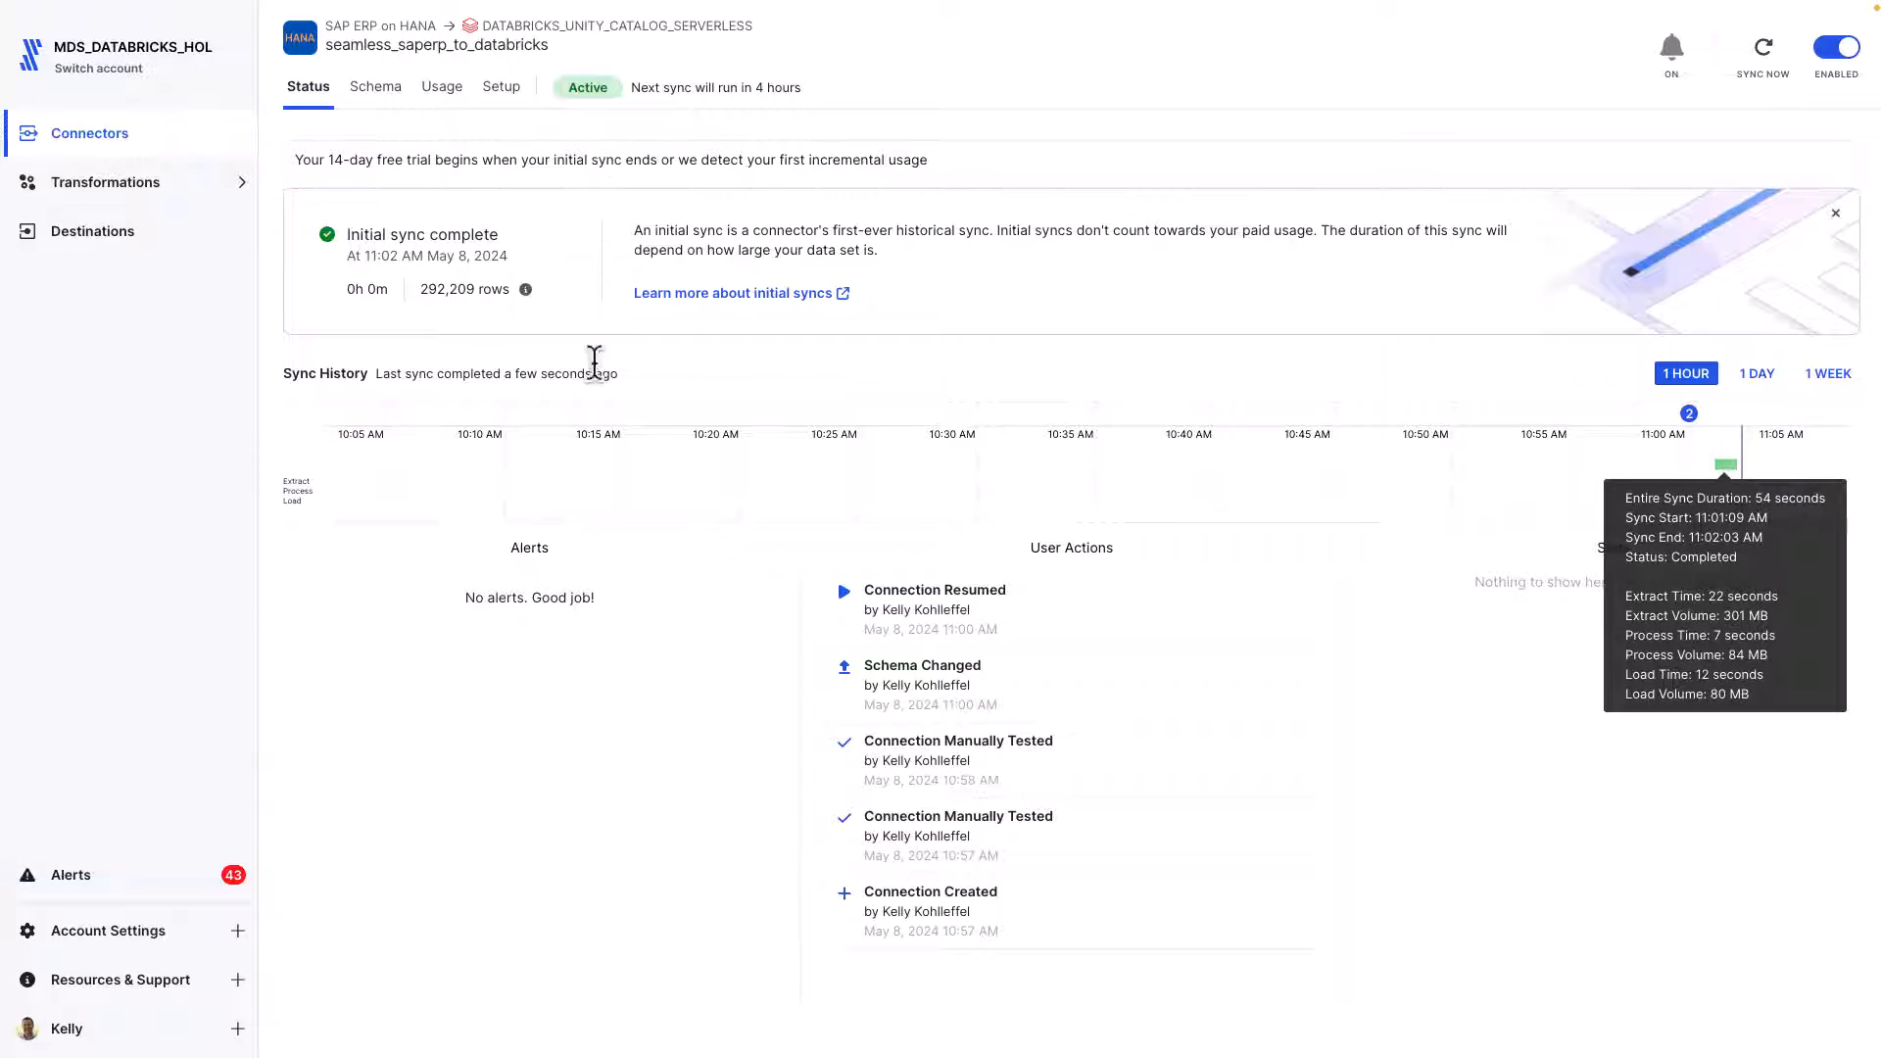
left_click_drag(421, 287, 504, 289)
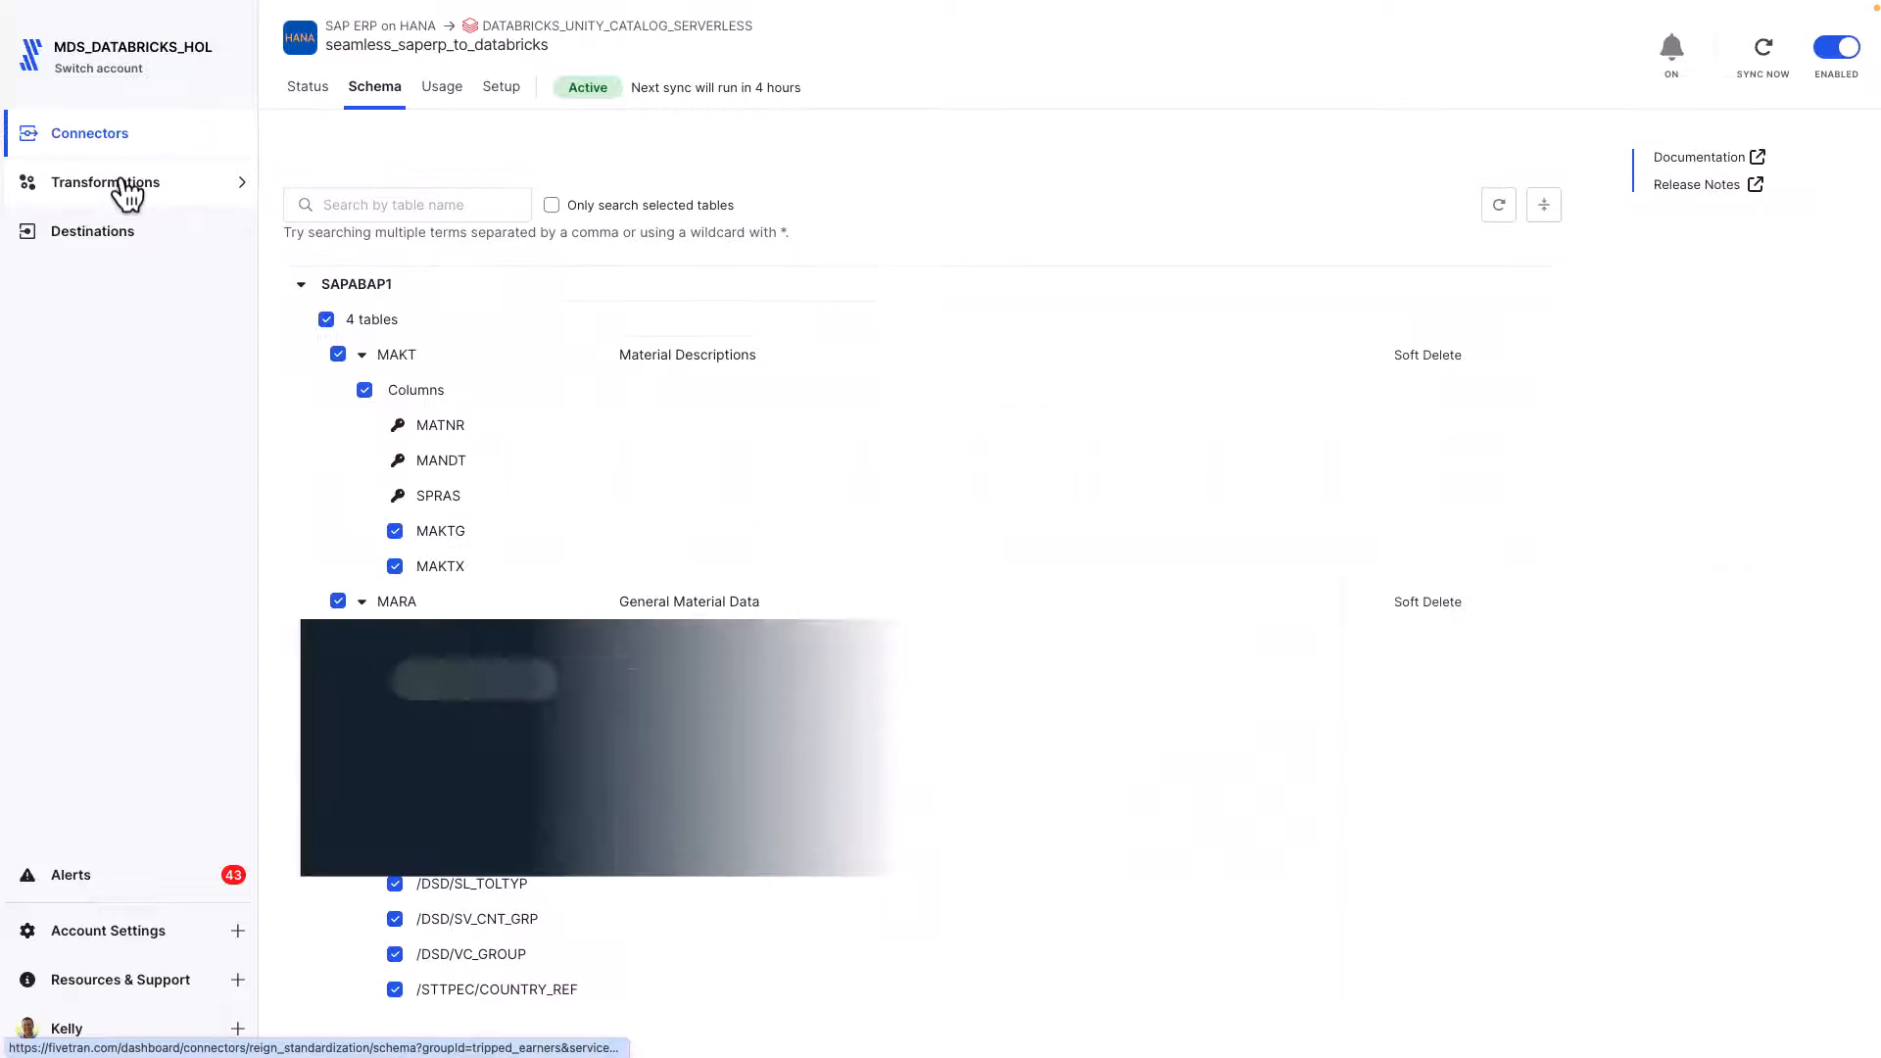
Open the transformations for DATABRICKS_UNITY_CATALOG_SERVERLESS and view the source types offered for Quickstart data models.
mouse_move(176, 194)
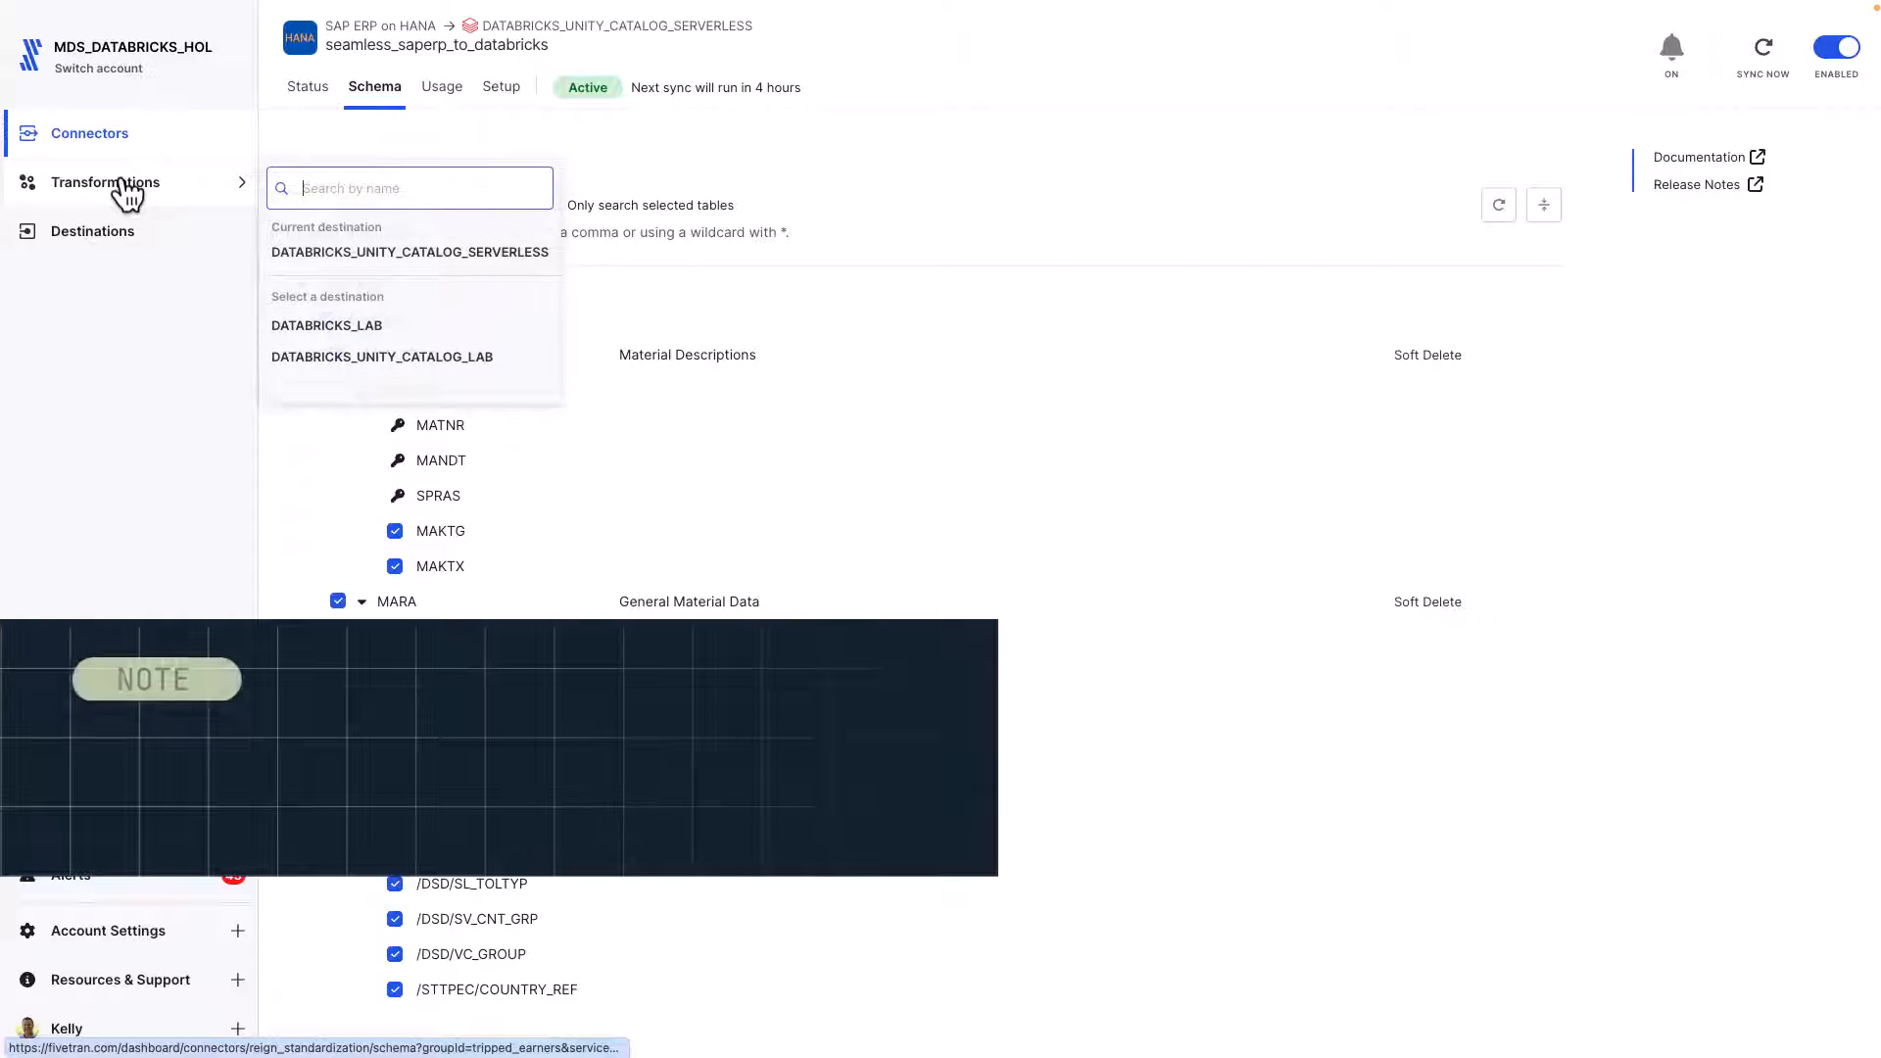
left_click(372, 257)
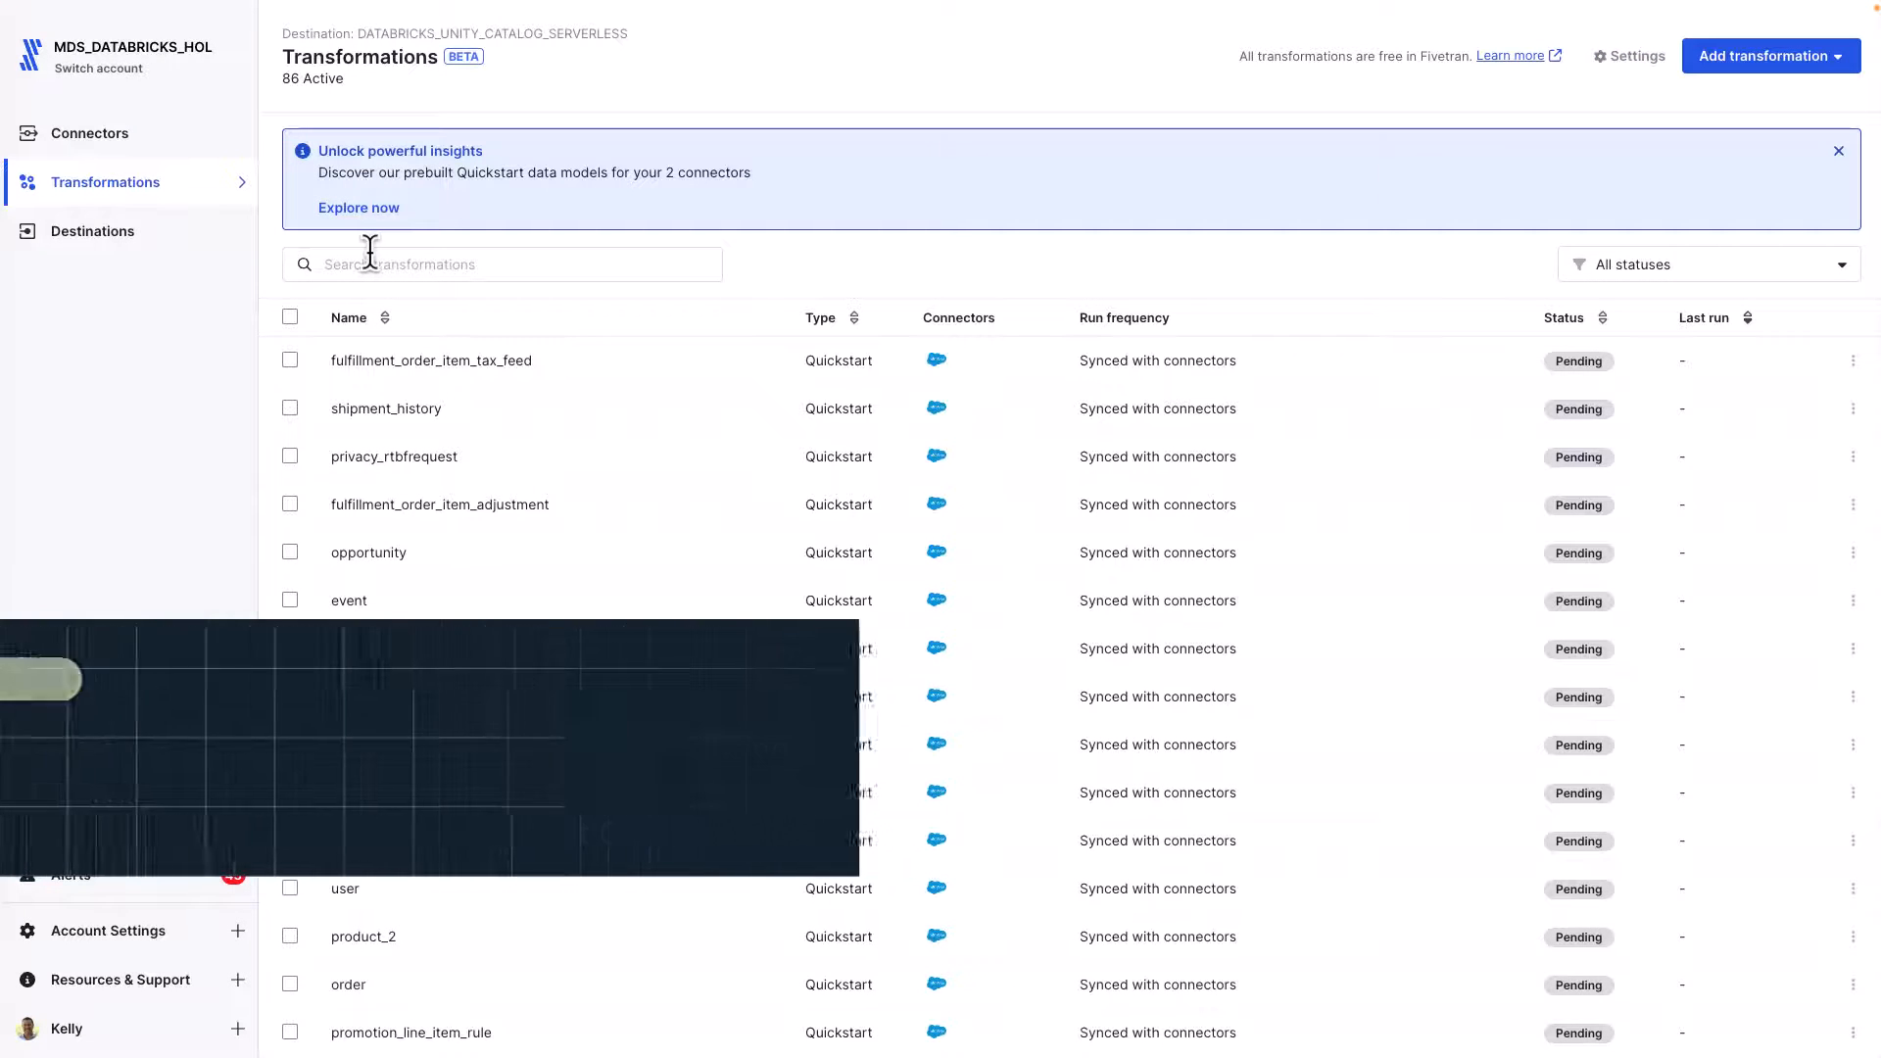
left_click(1774, 61)
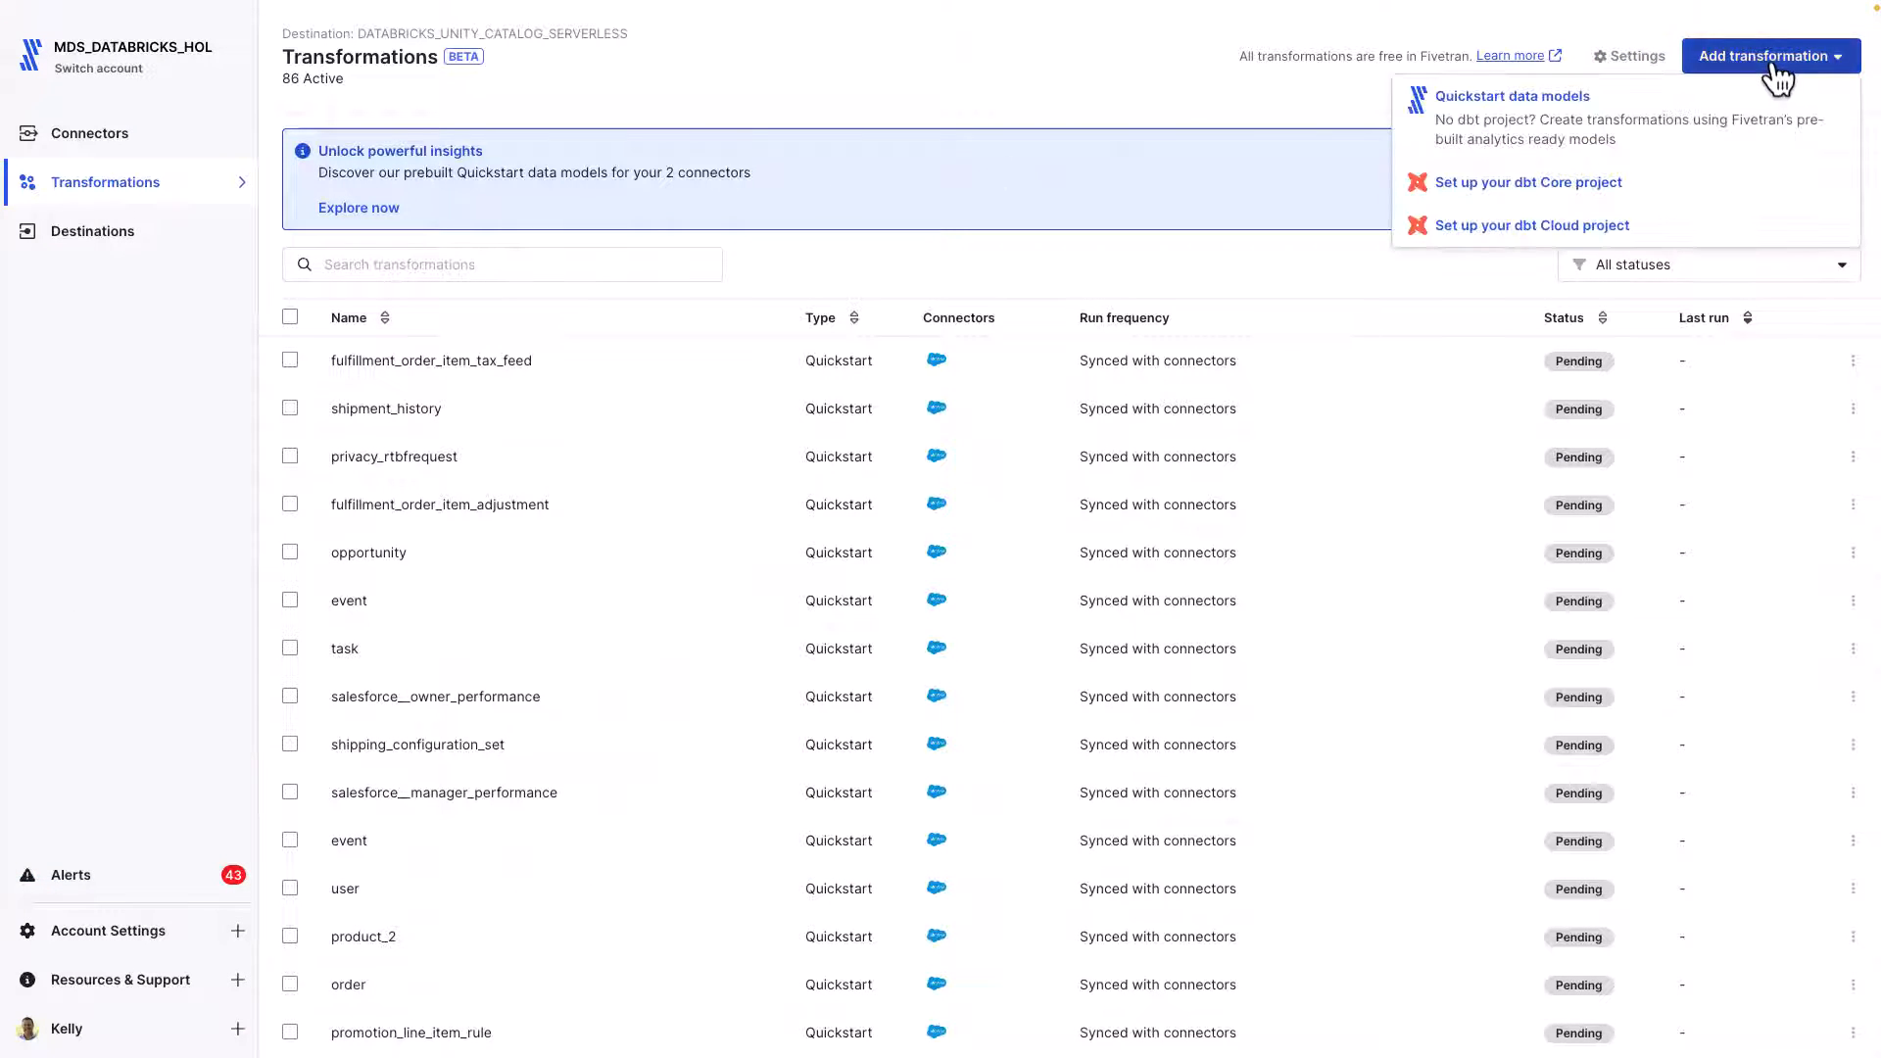
left_click(1540, 118)
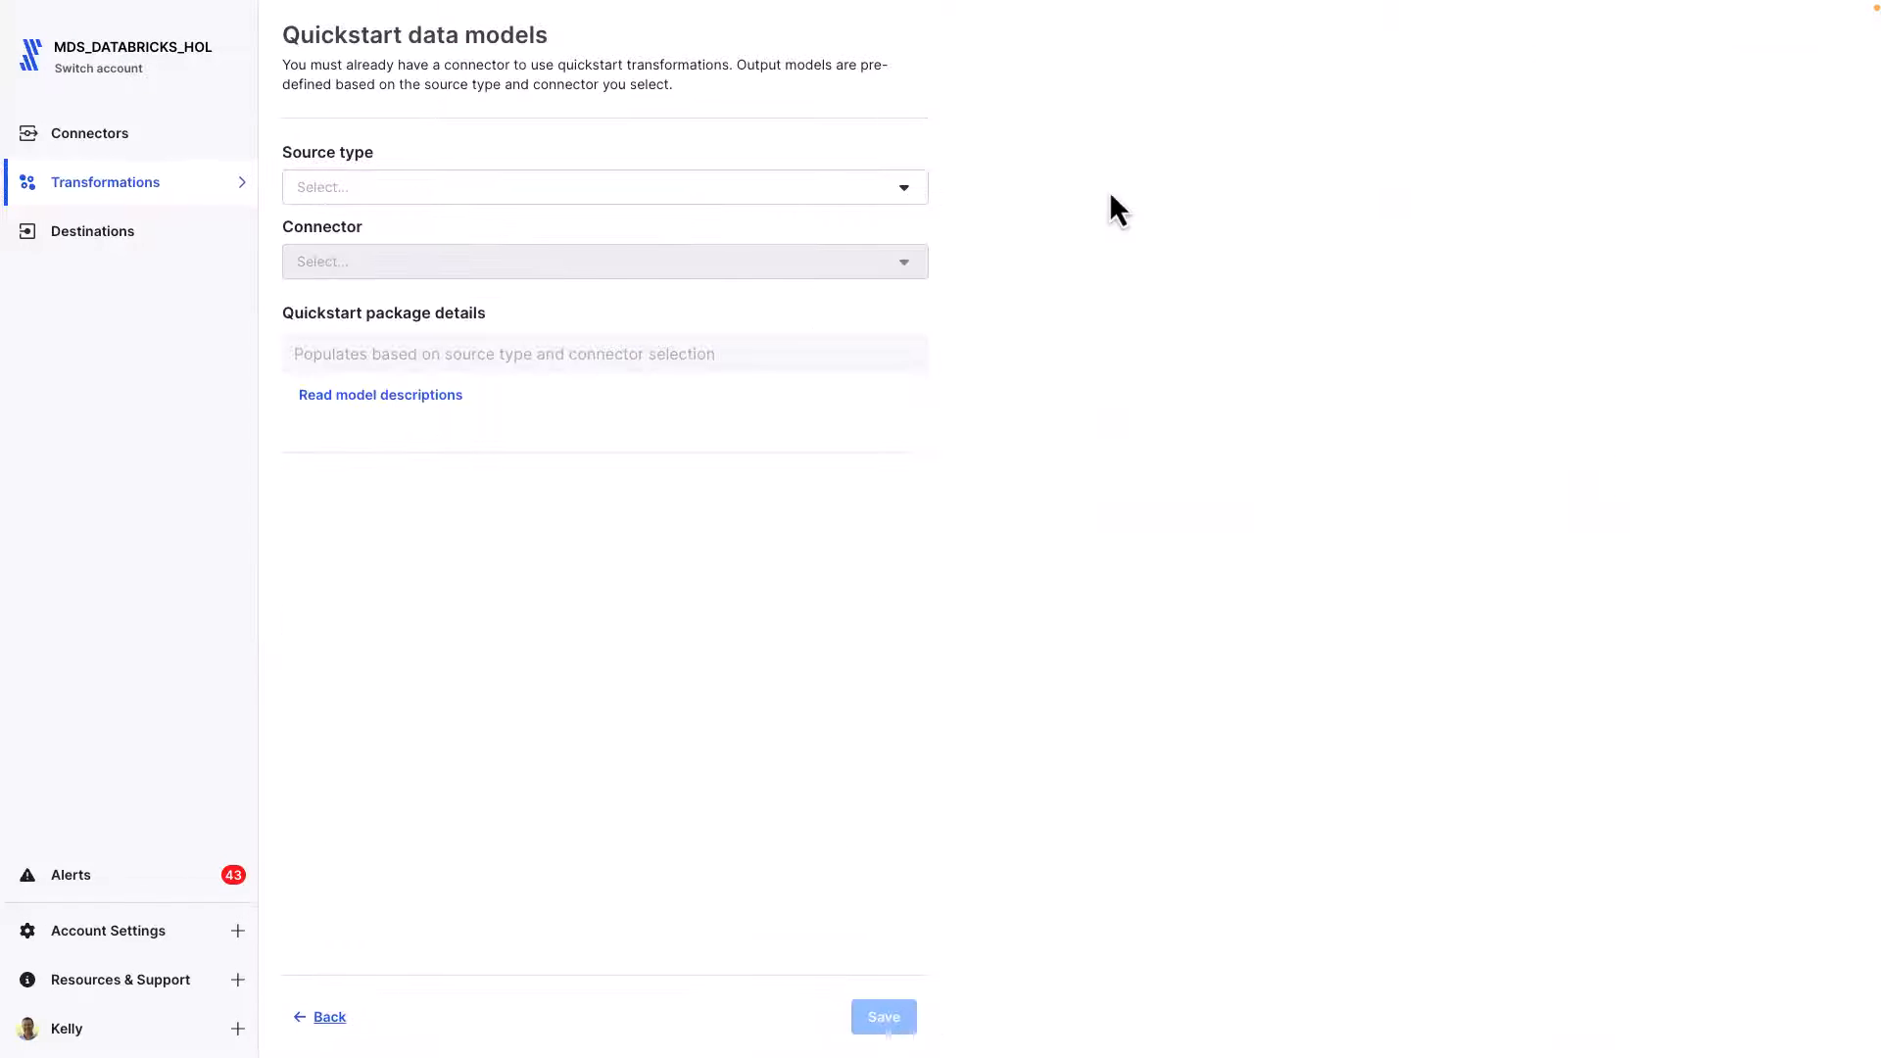
left_click(903, 192)
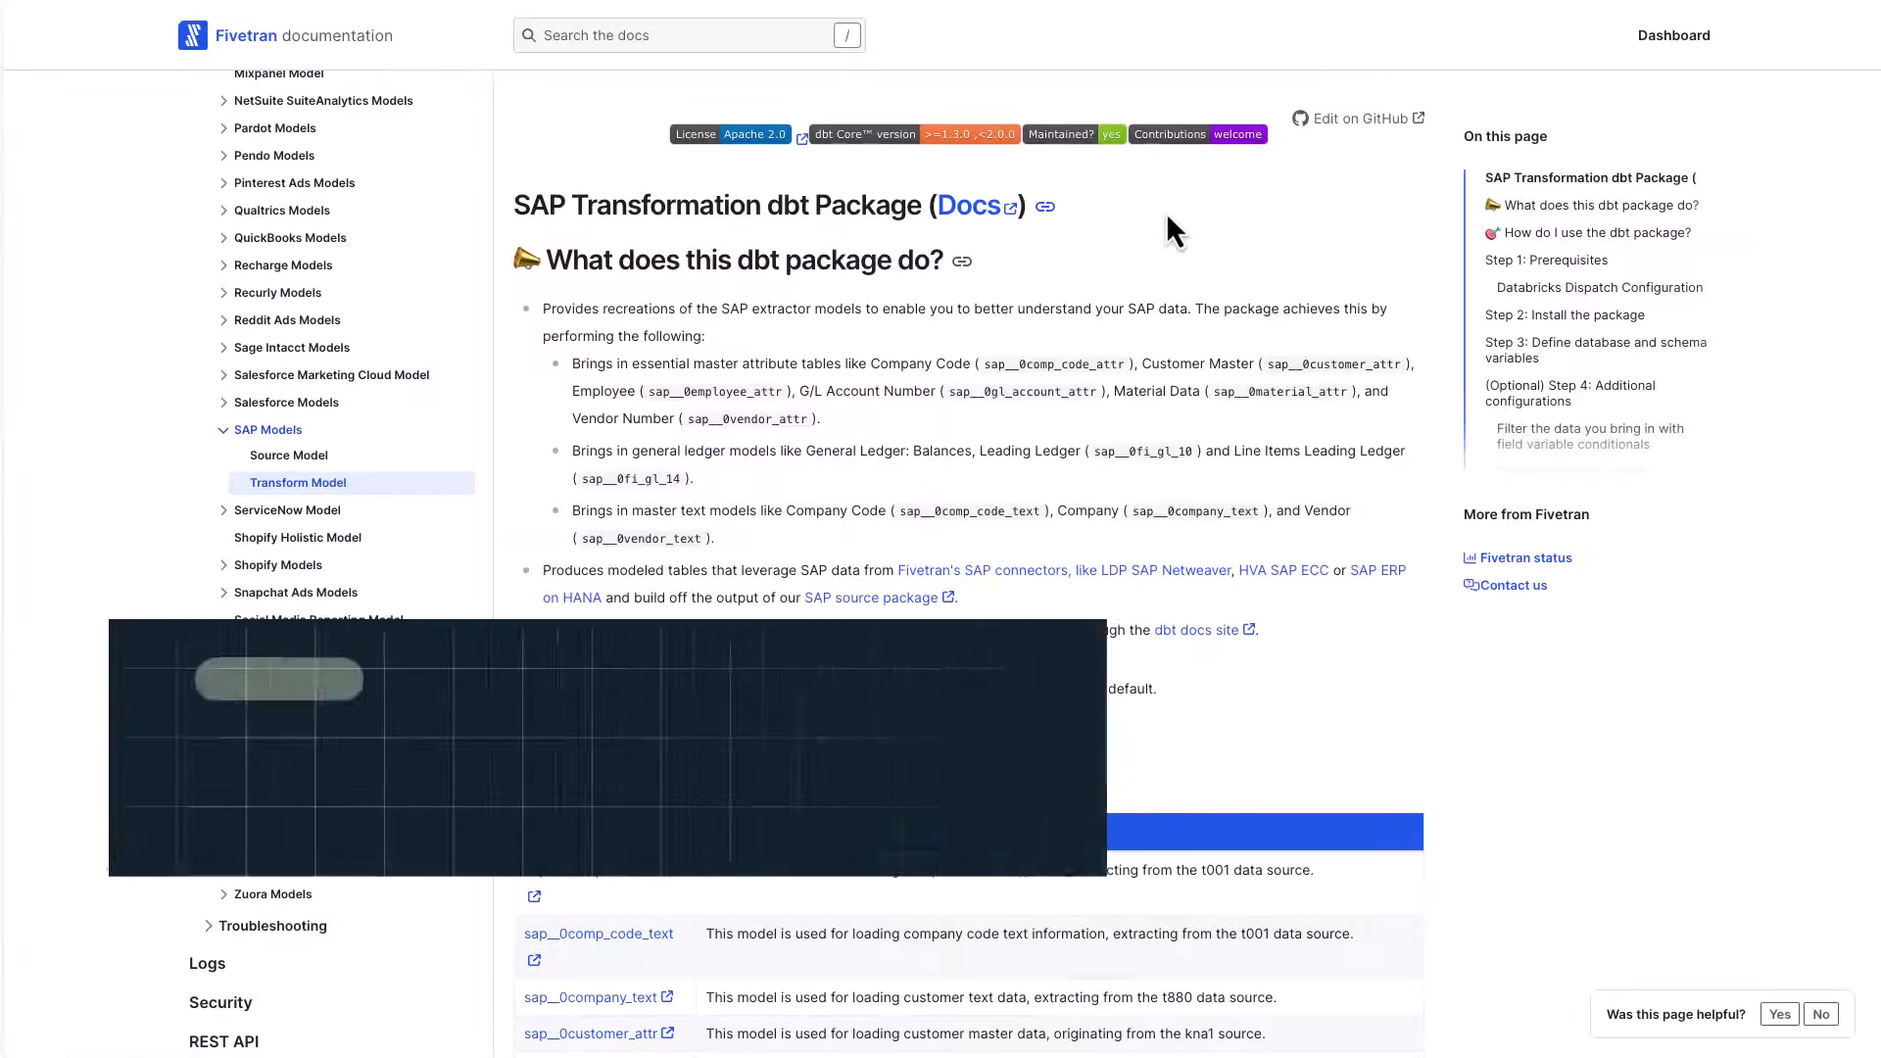
Read through the SAP Transformation dbt Package documentation, including its table of models.
scroll(1167, 217, "down", 2)
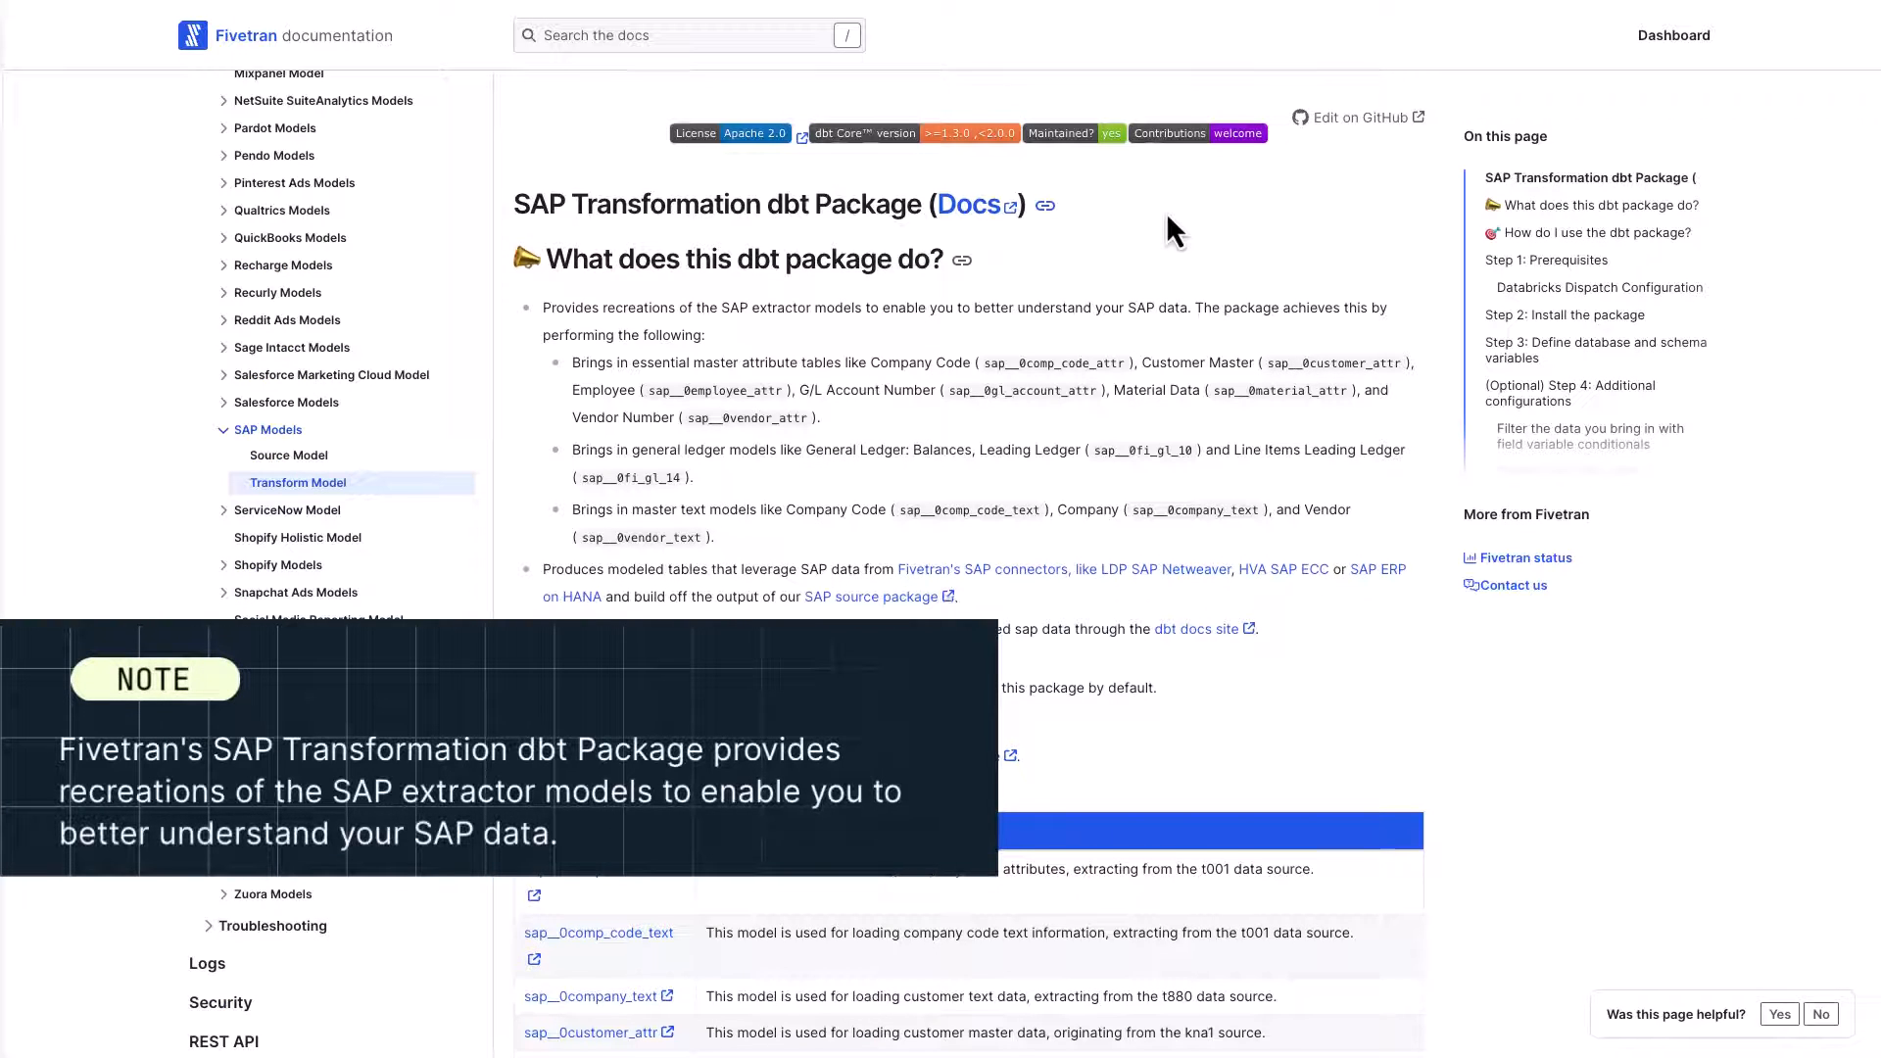
scroll(1168, 217, "down", 6)
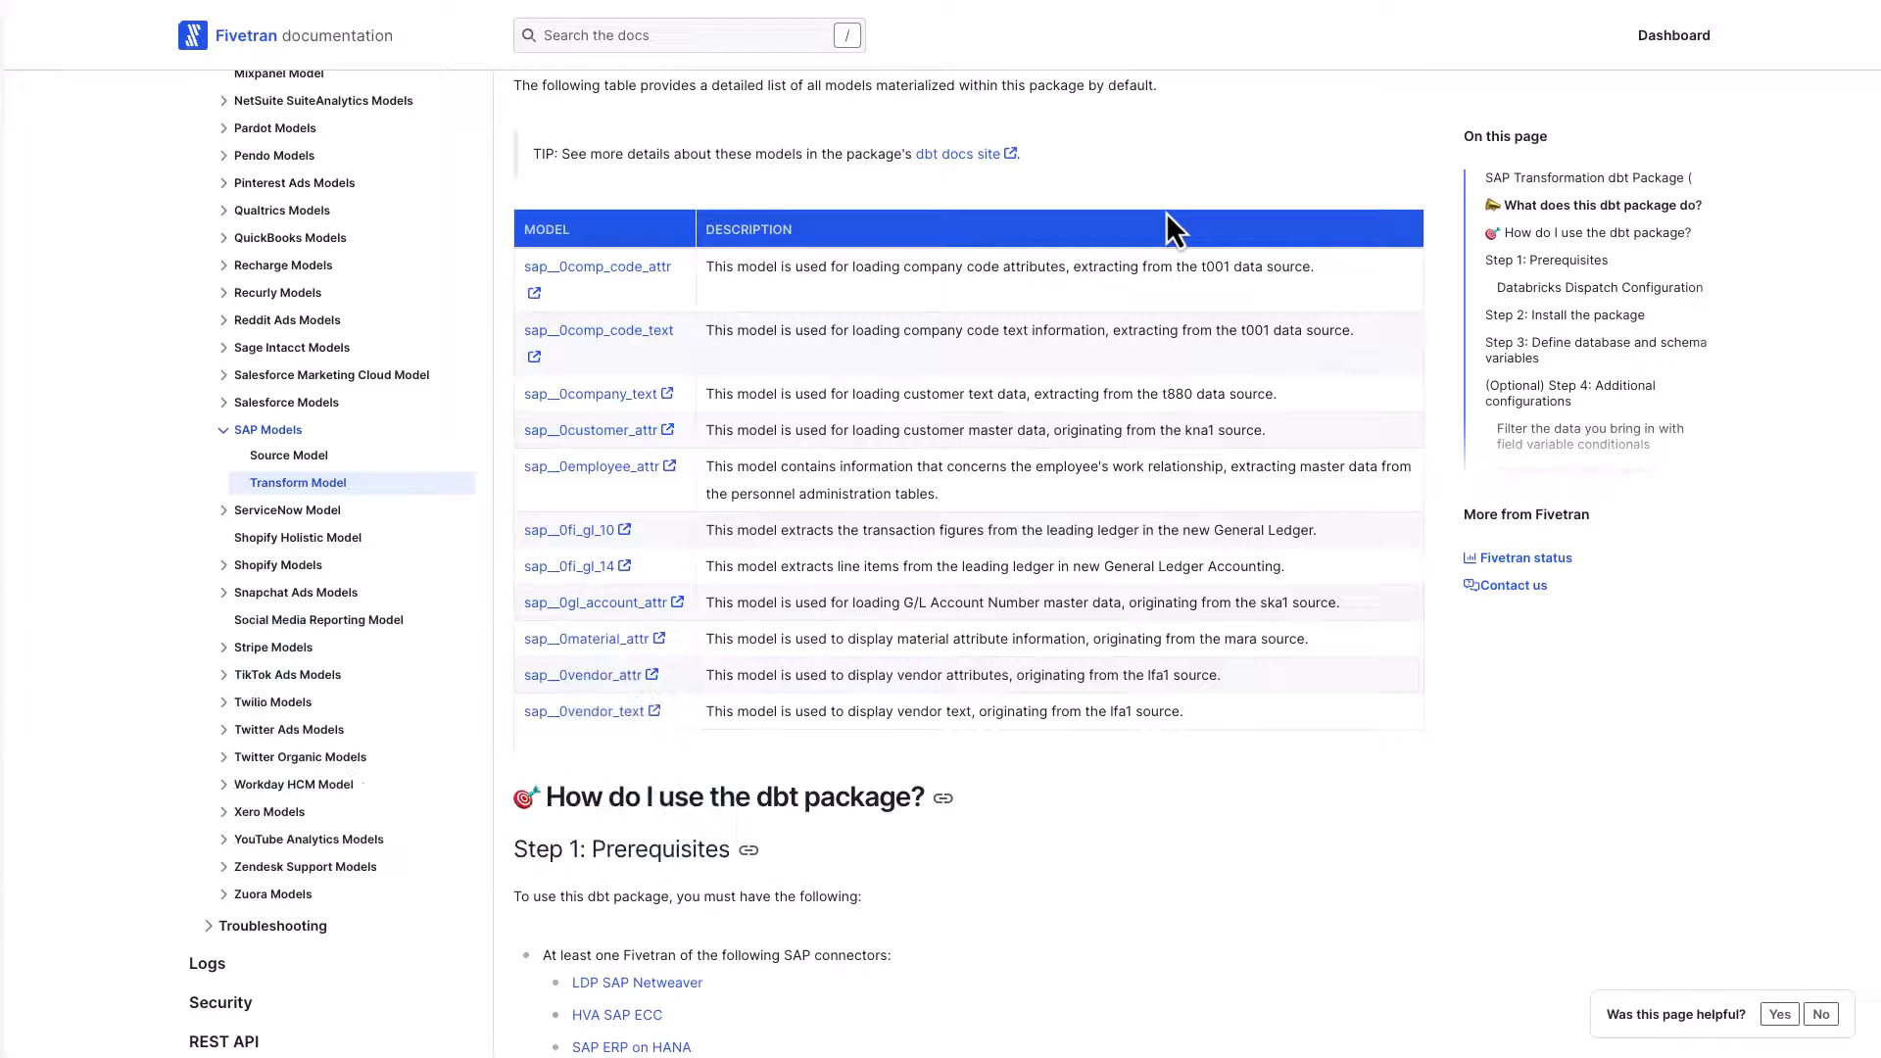
scroll(1168, 217, "up", 6)
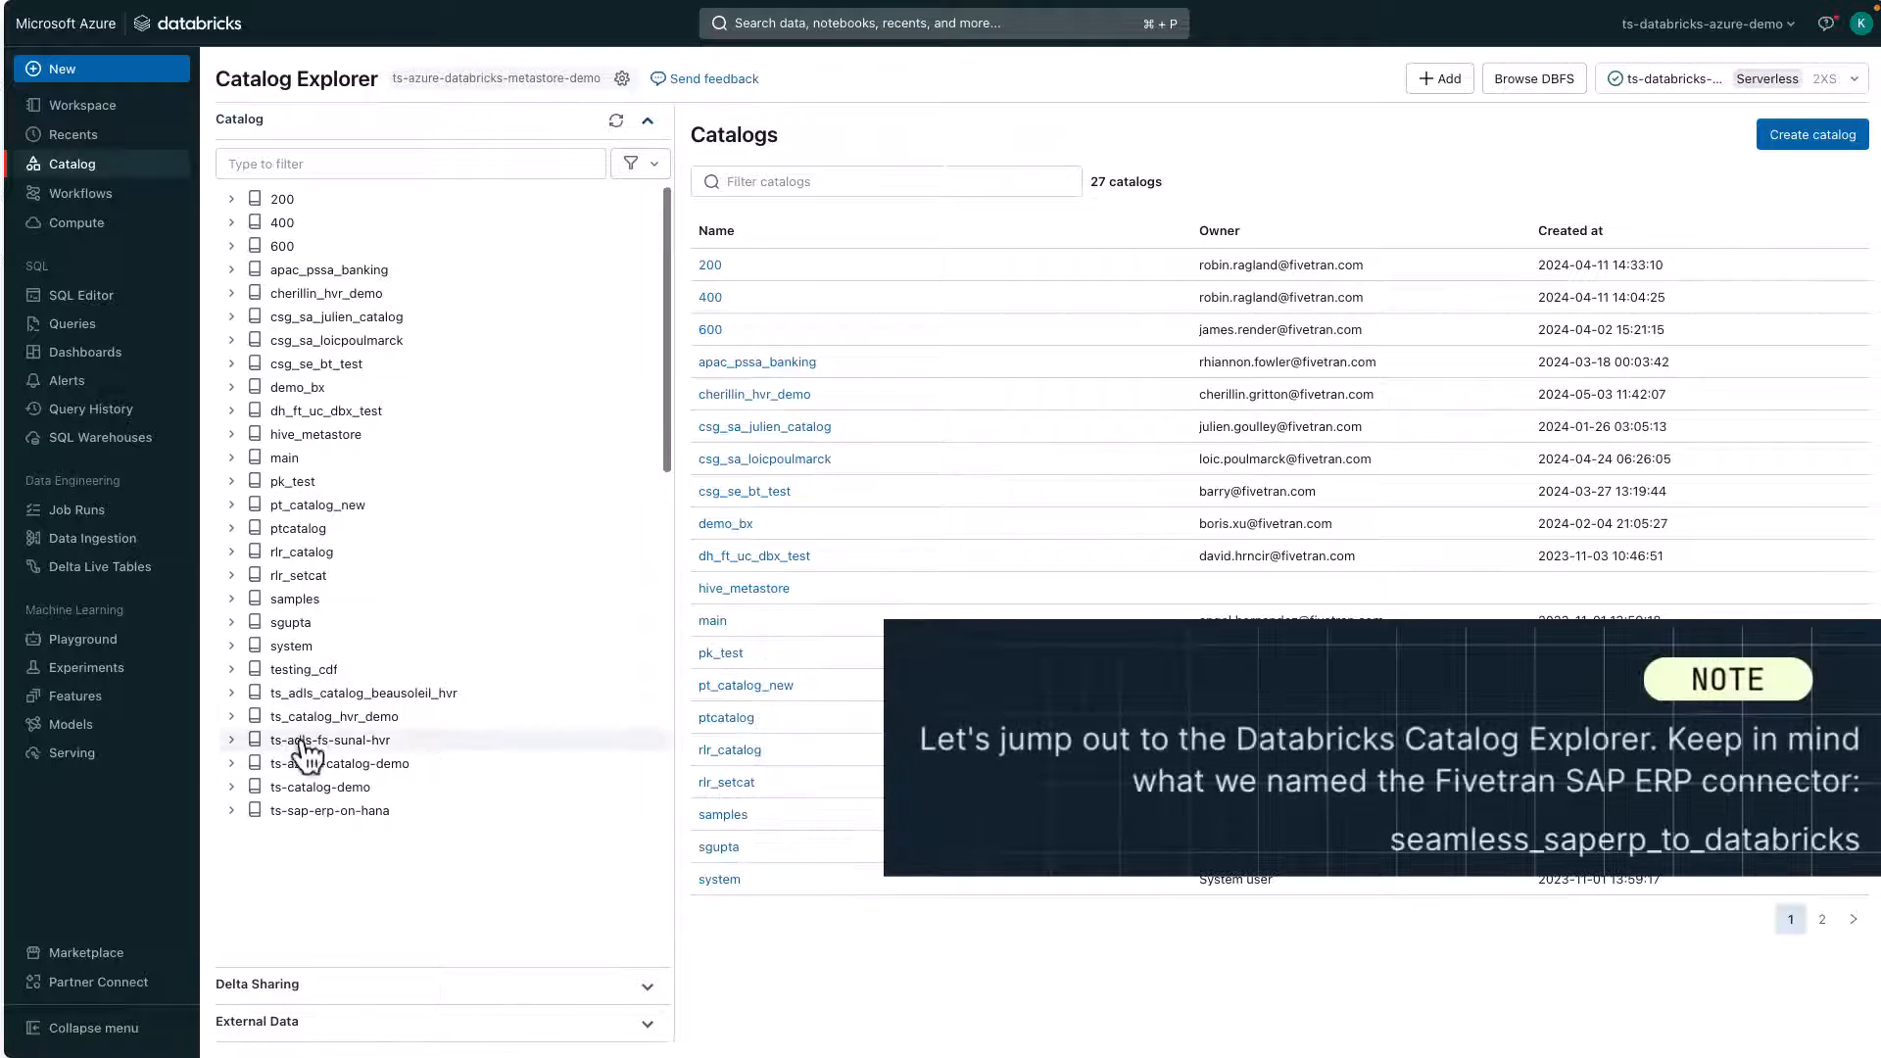
In the Databricks Catalog Explorer, expand the ts-catalog-demo catalog and list the tables of the seamless_saperp_to_databricks_sapabap1 schema.
left_click(232, 788)
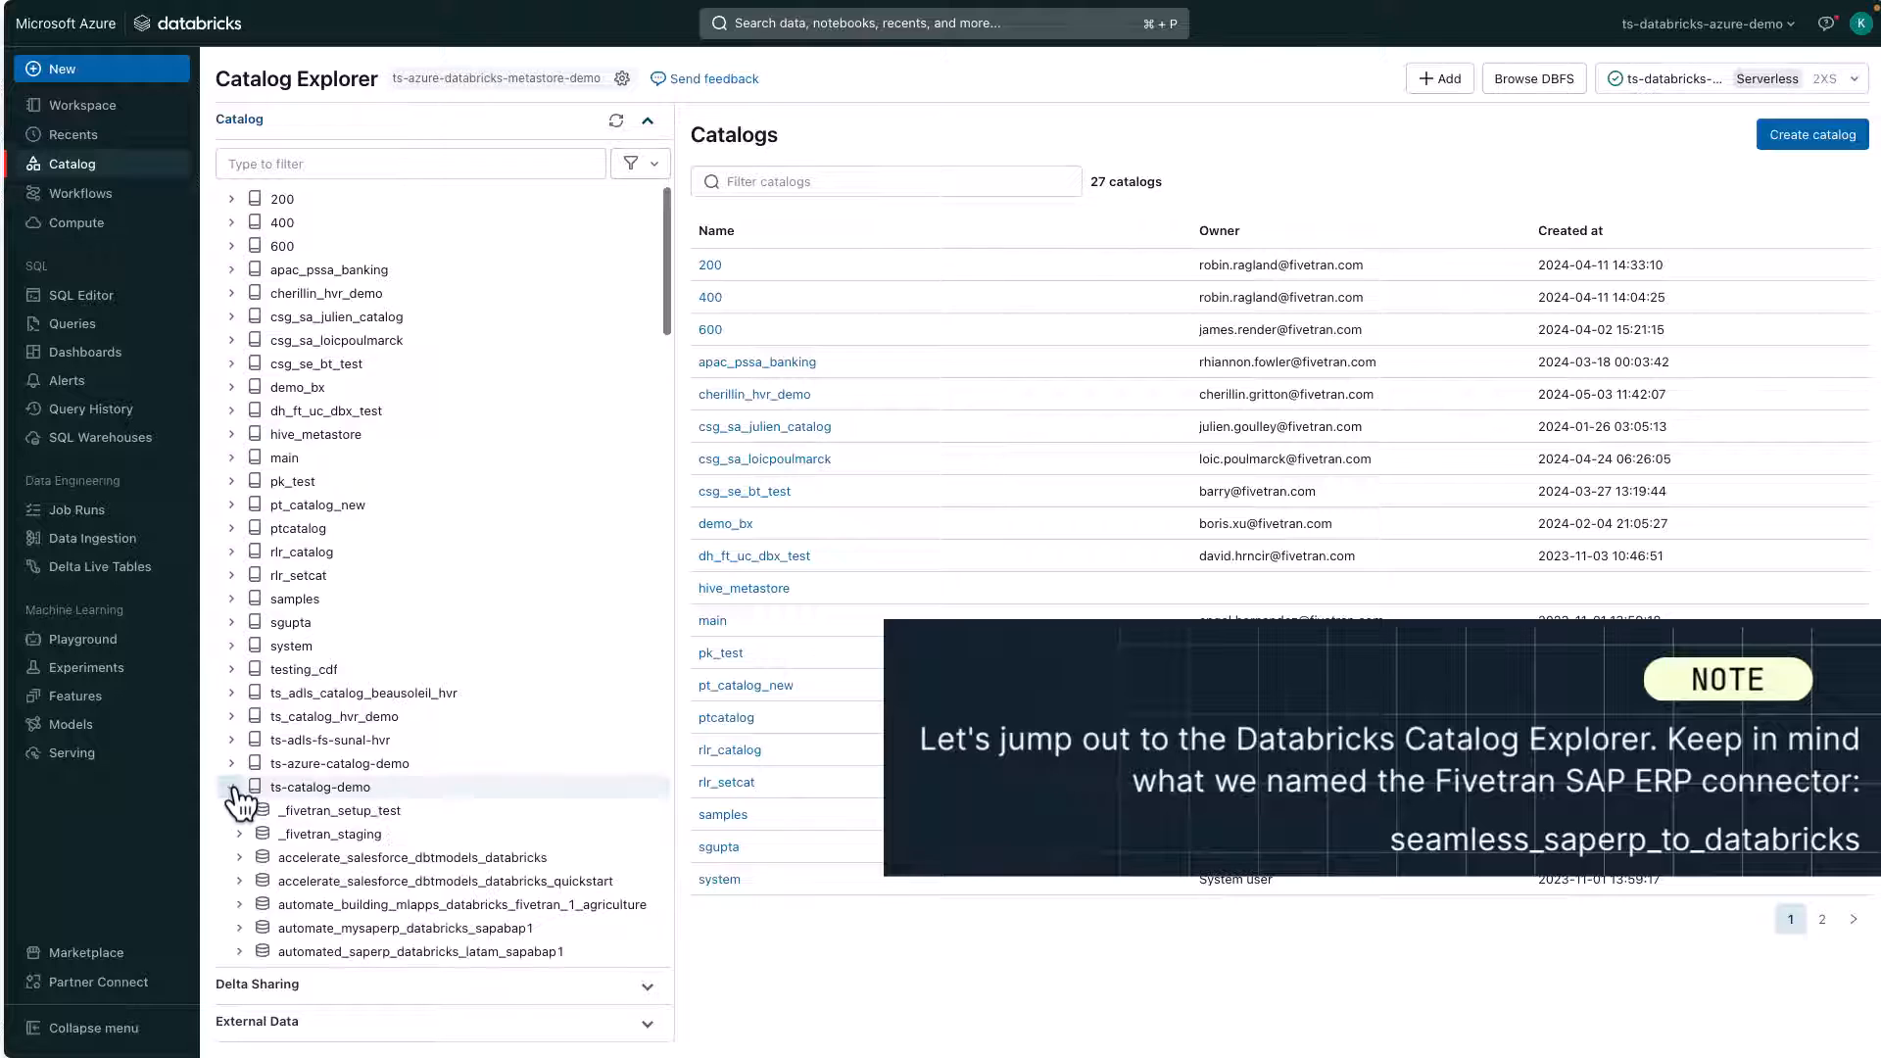
scroll(316, 882, "down", 5)
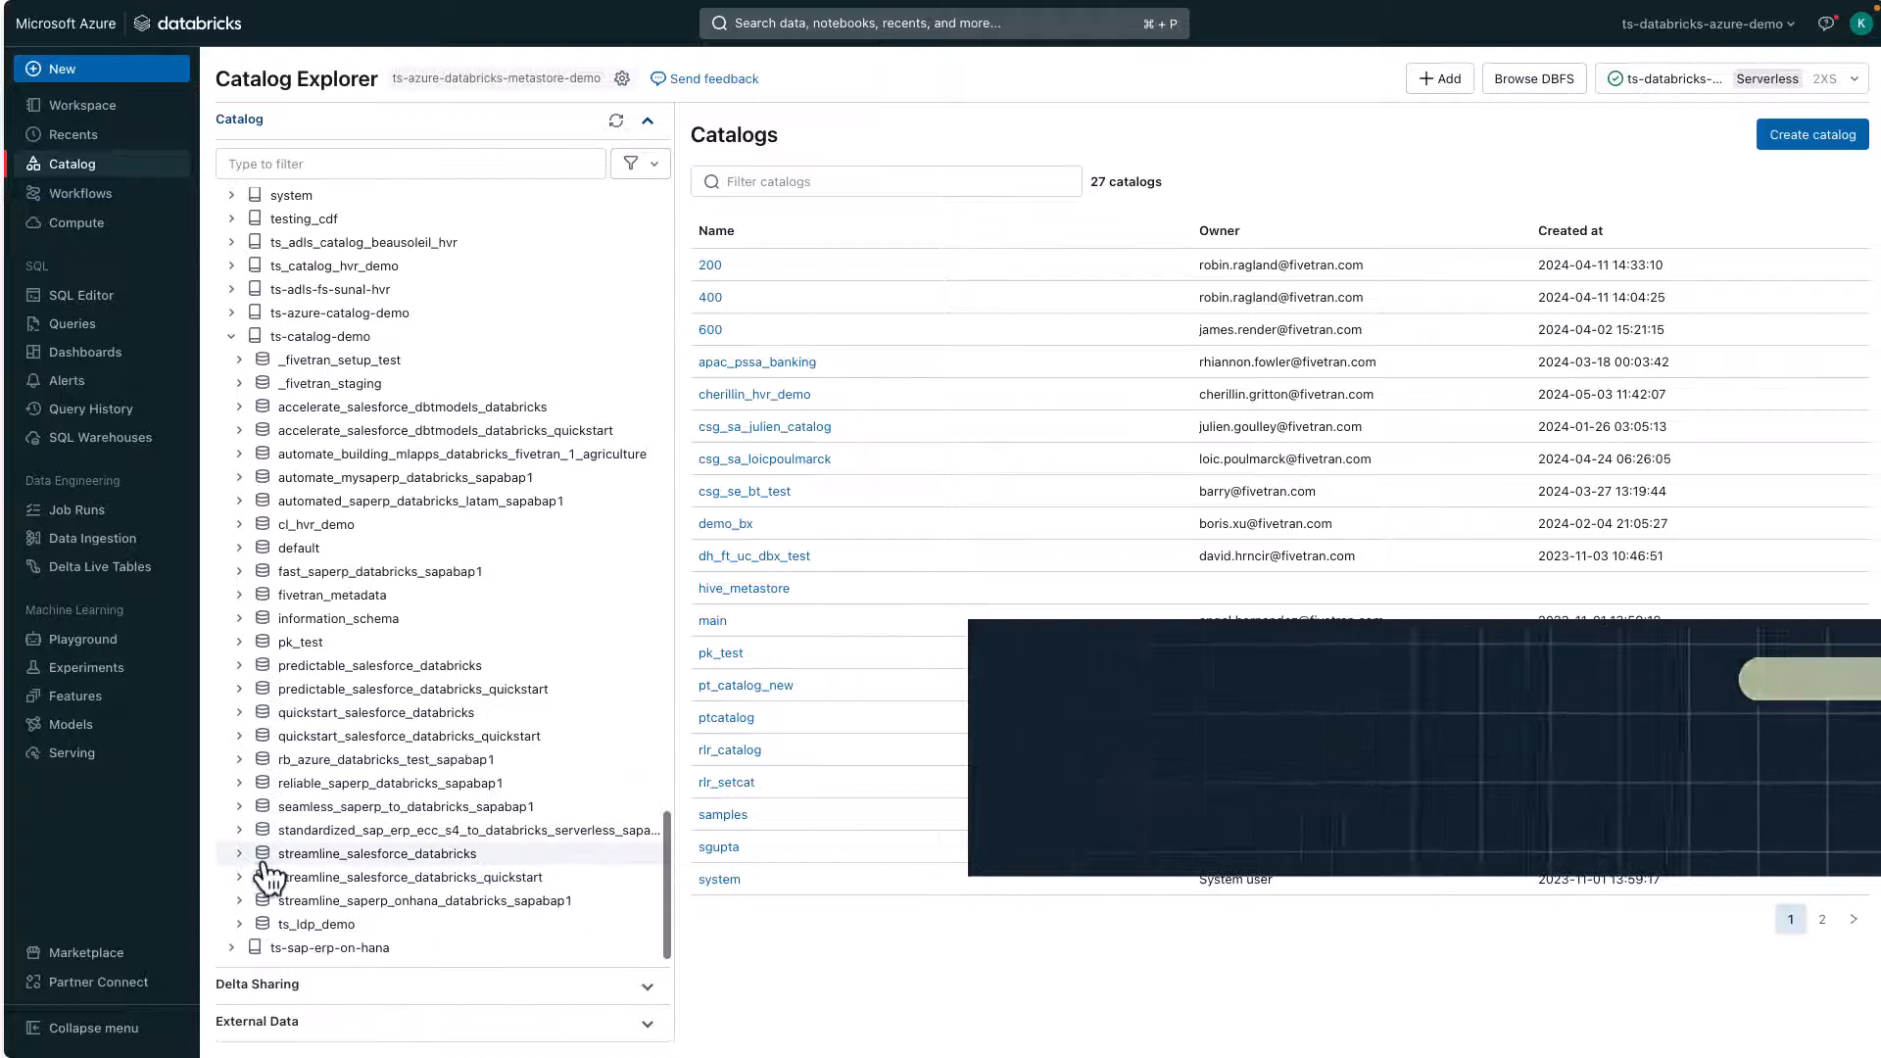
left_click(239, 807)
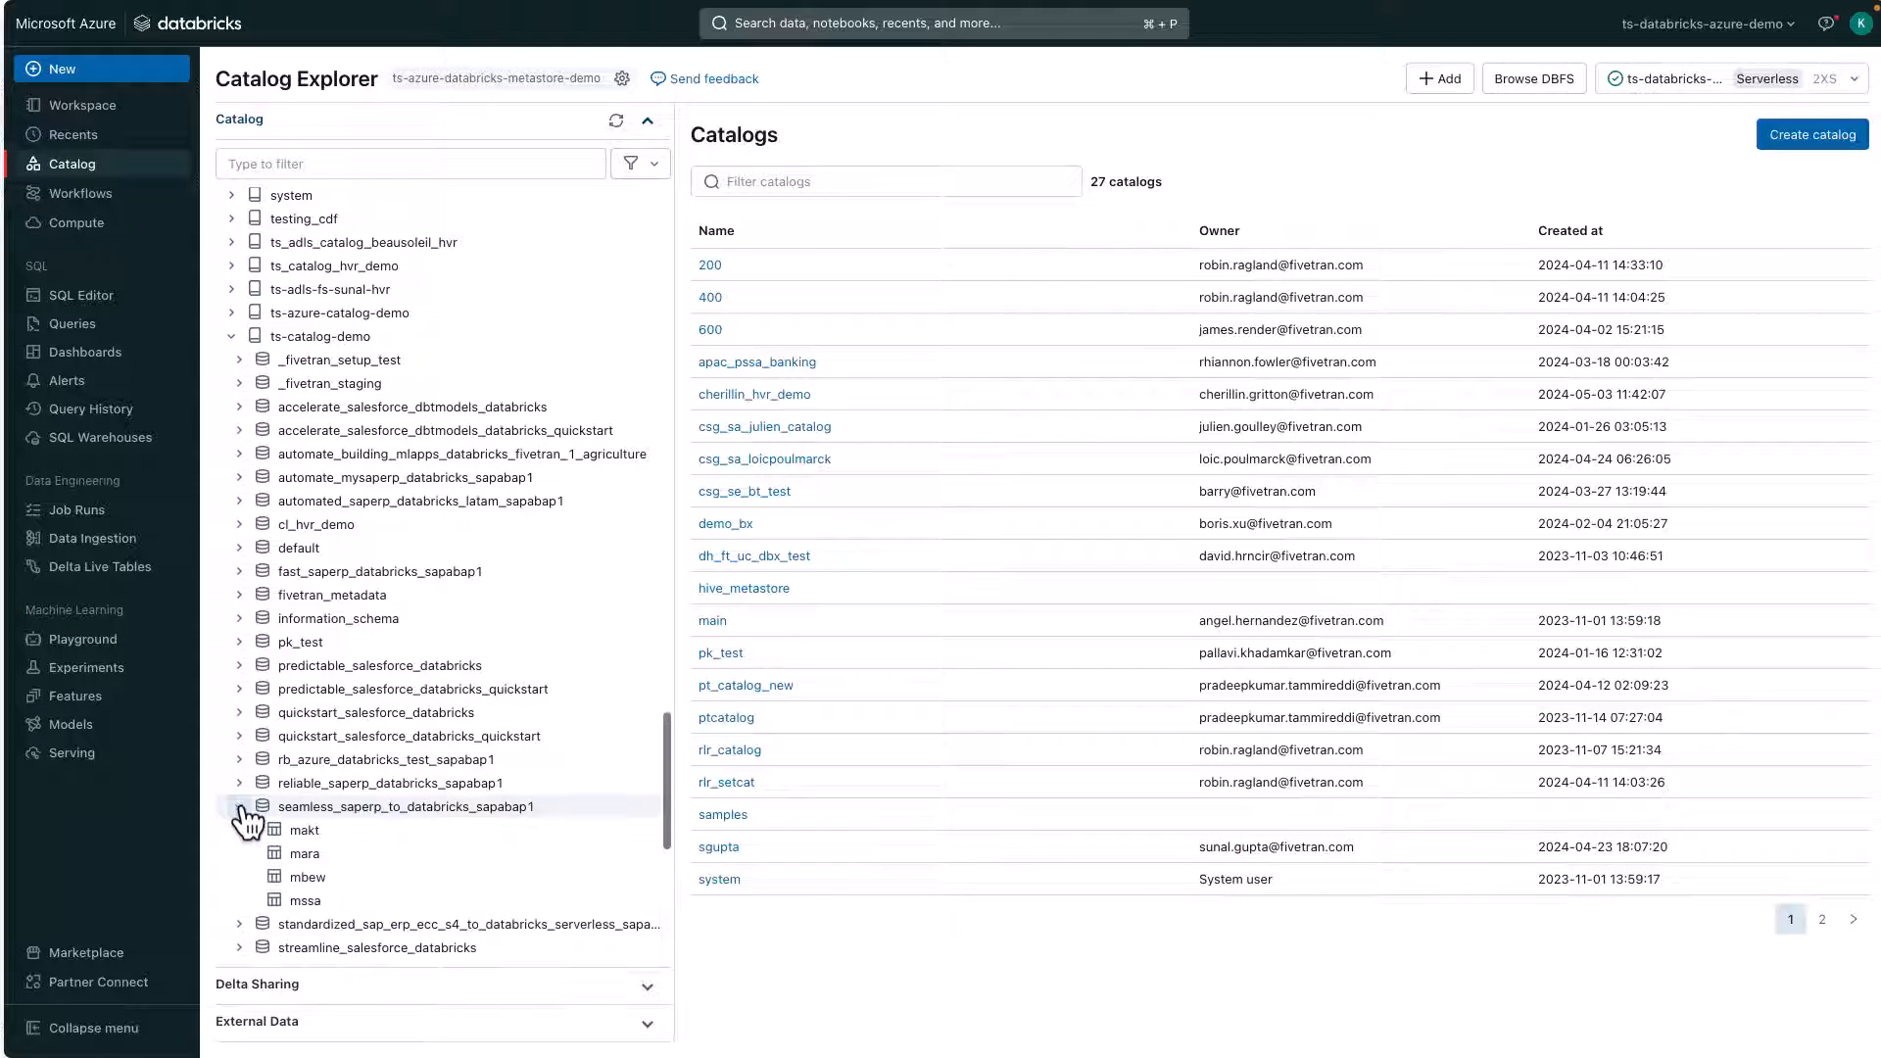
Accept the AI-suggested comments for the makt and mara tables.
left_click(304, 831)
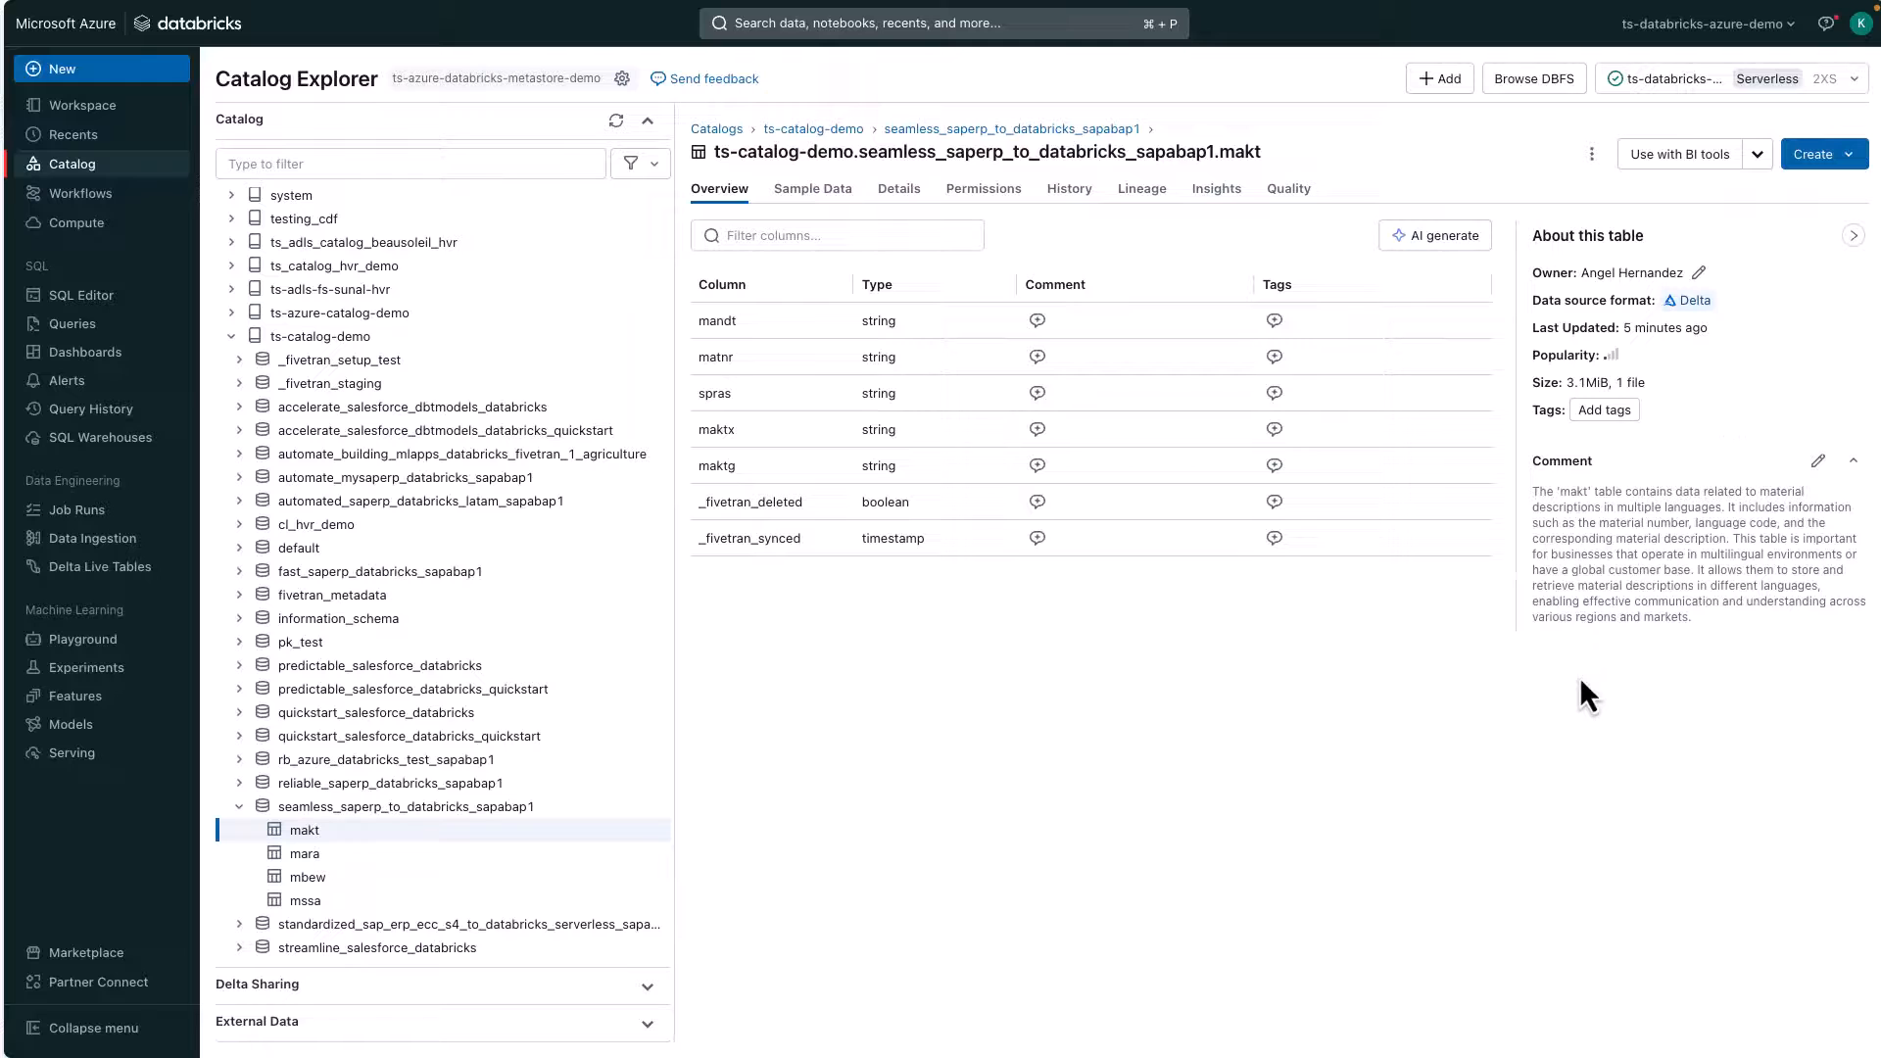
left_click(305, 856)
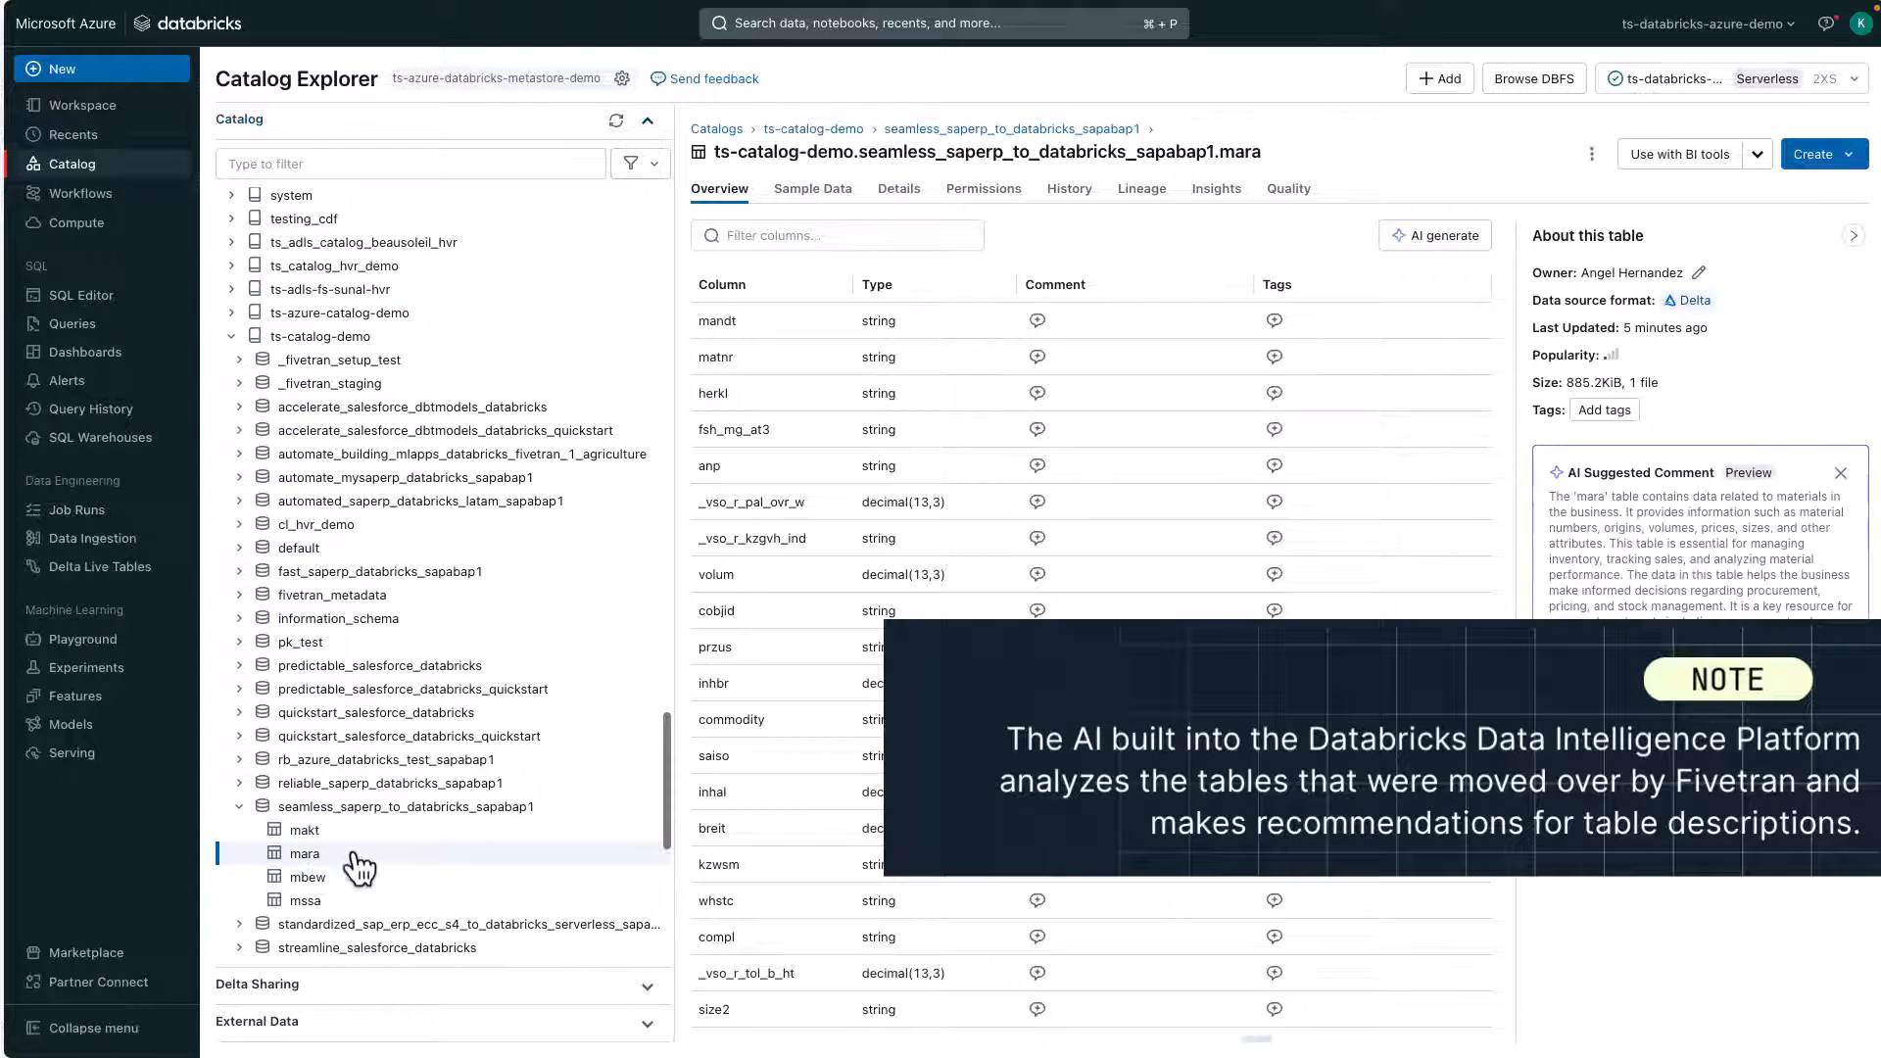
left_click(1611, 666)
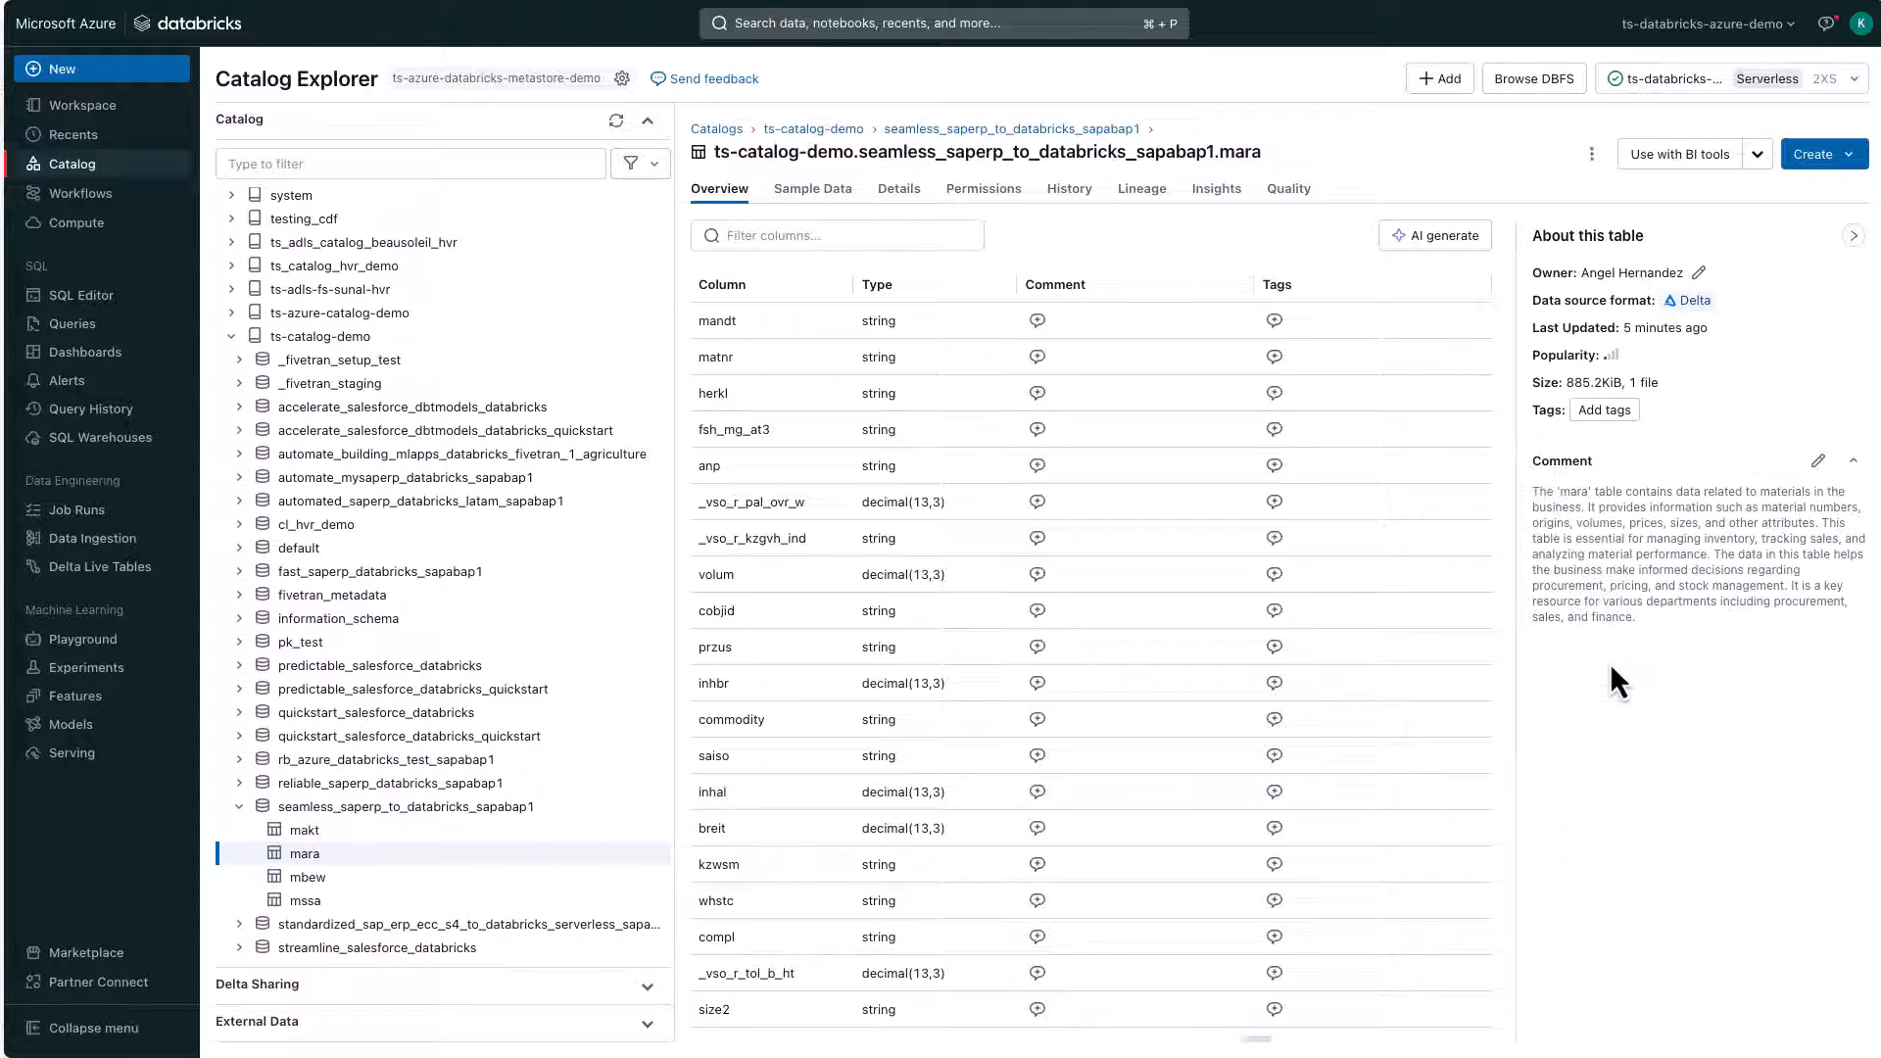
Preview the makt table's sample data and create a dashboard from that table.
left_click(304, 832)
left_click(812, 192)
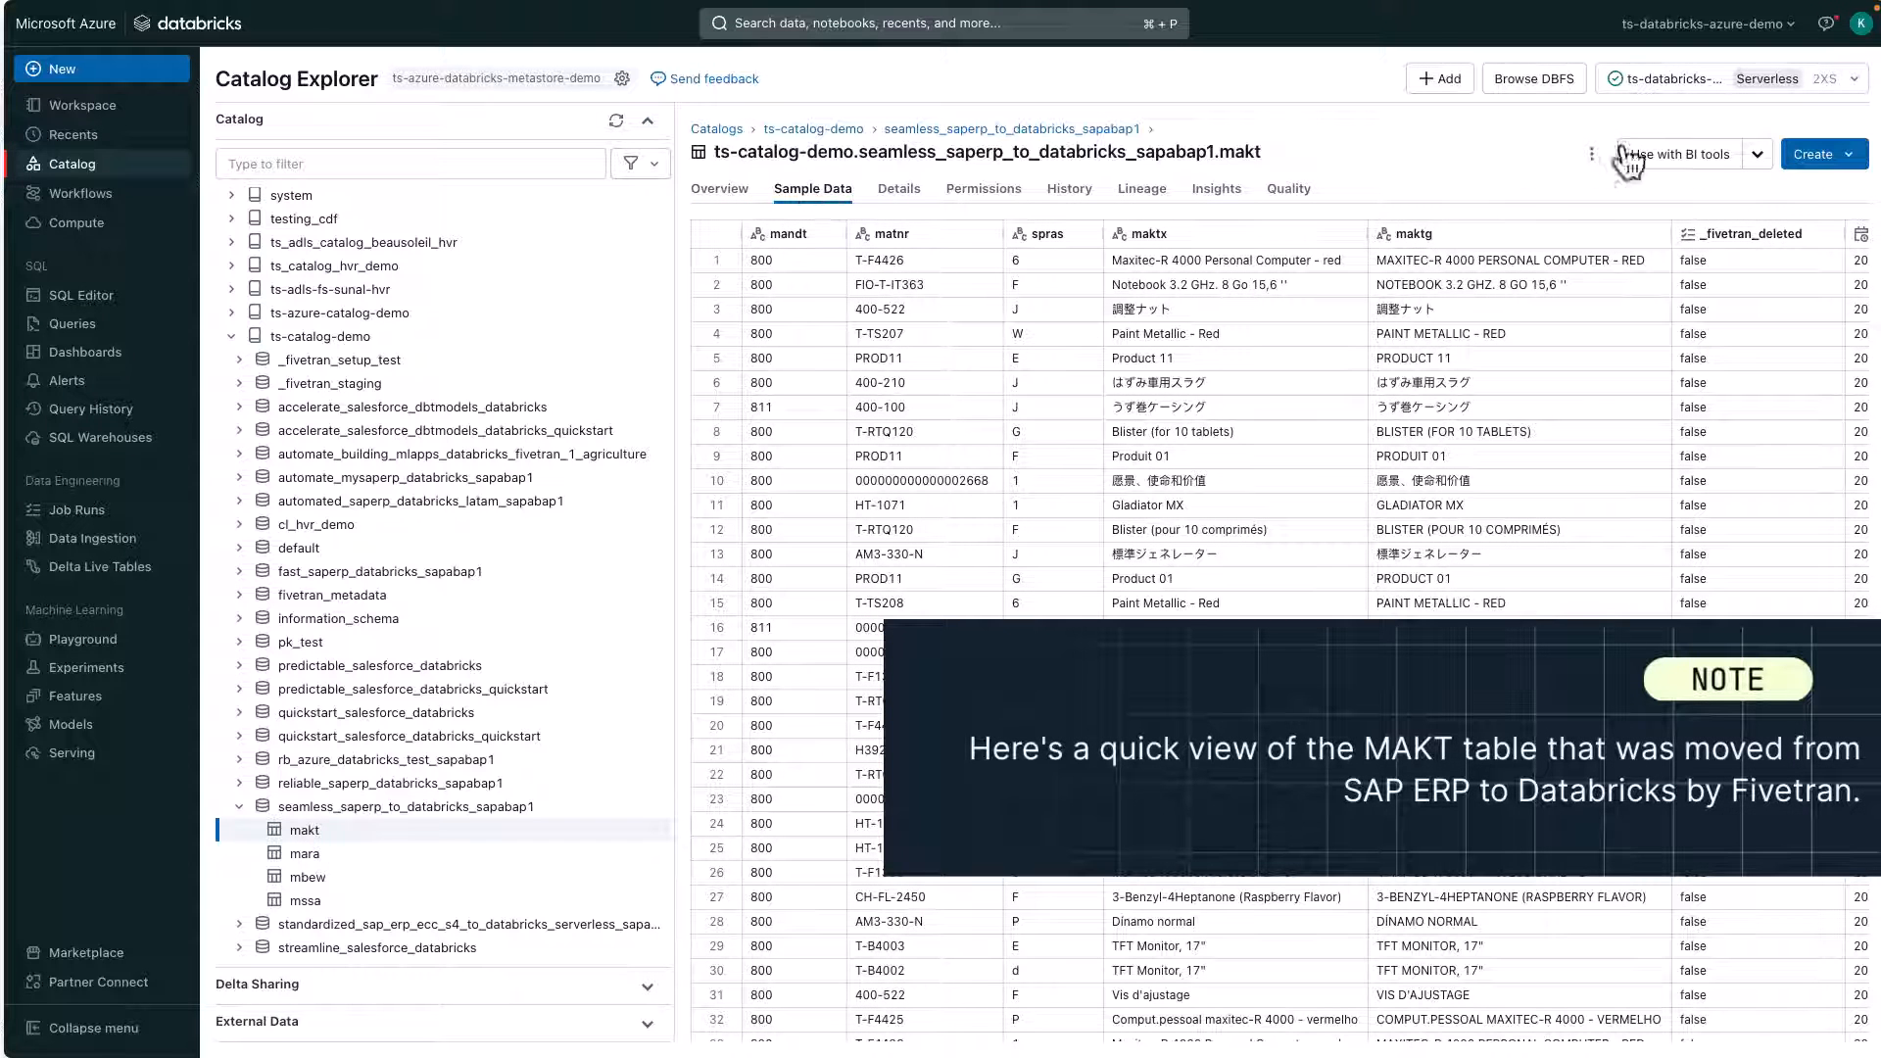
left_click(1848, 159)
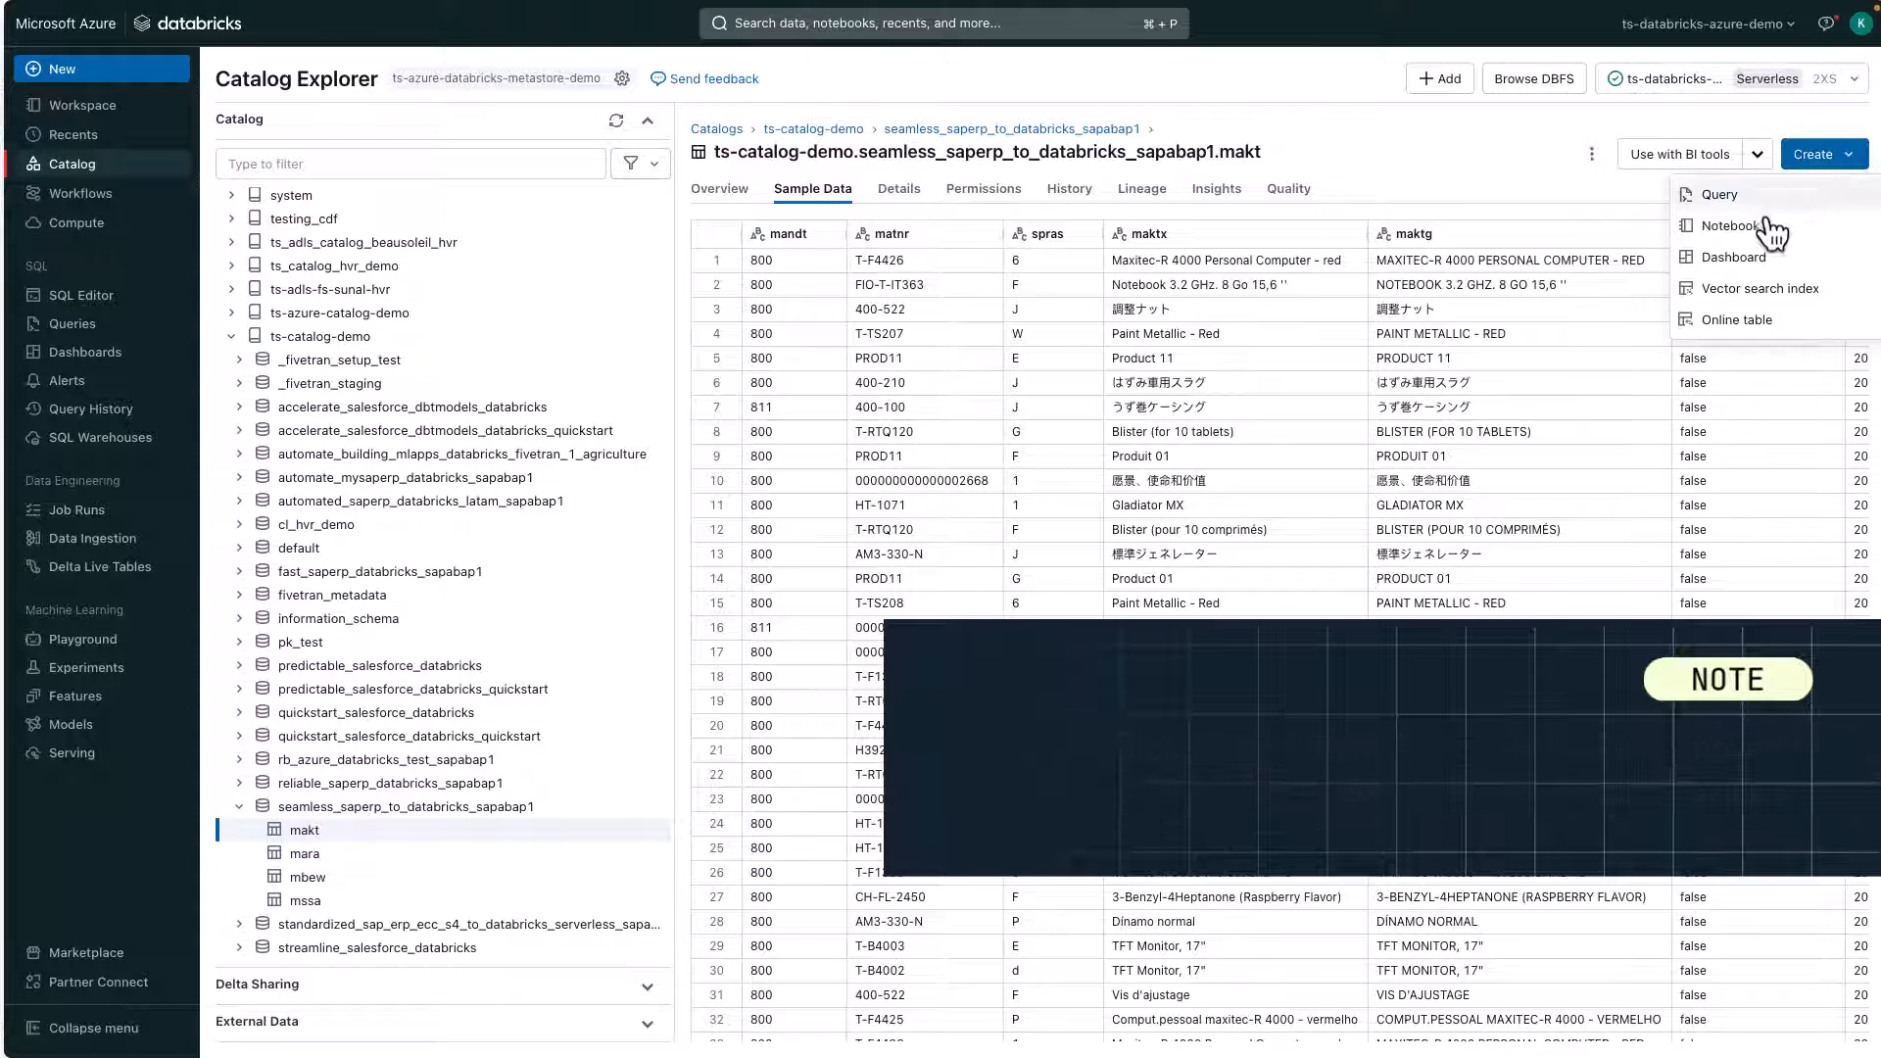
left_click(1746, 260)
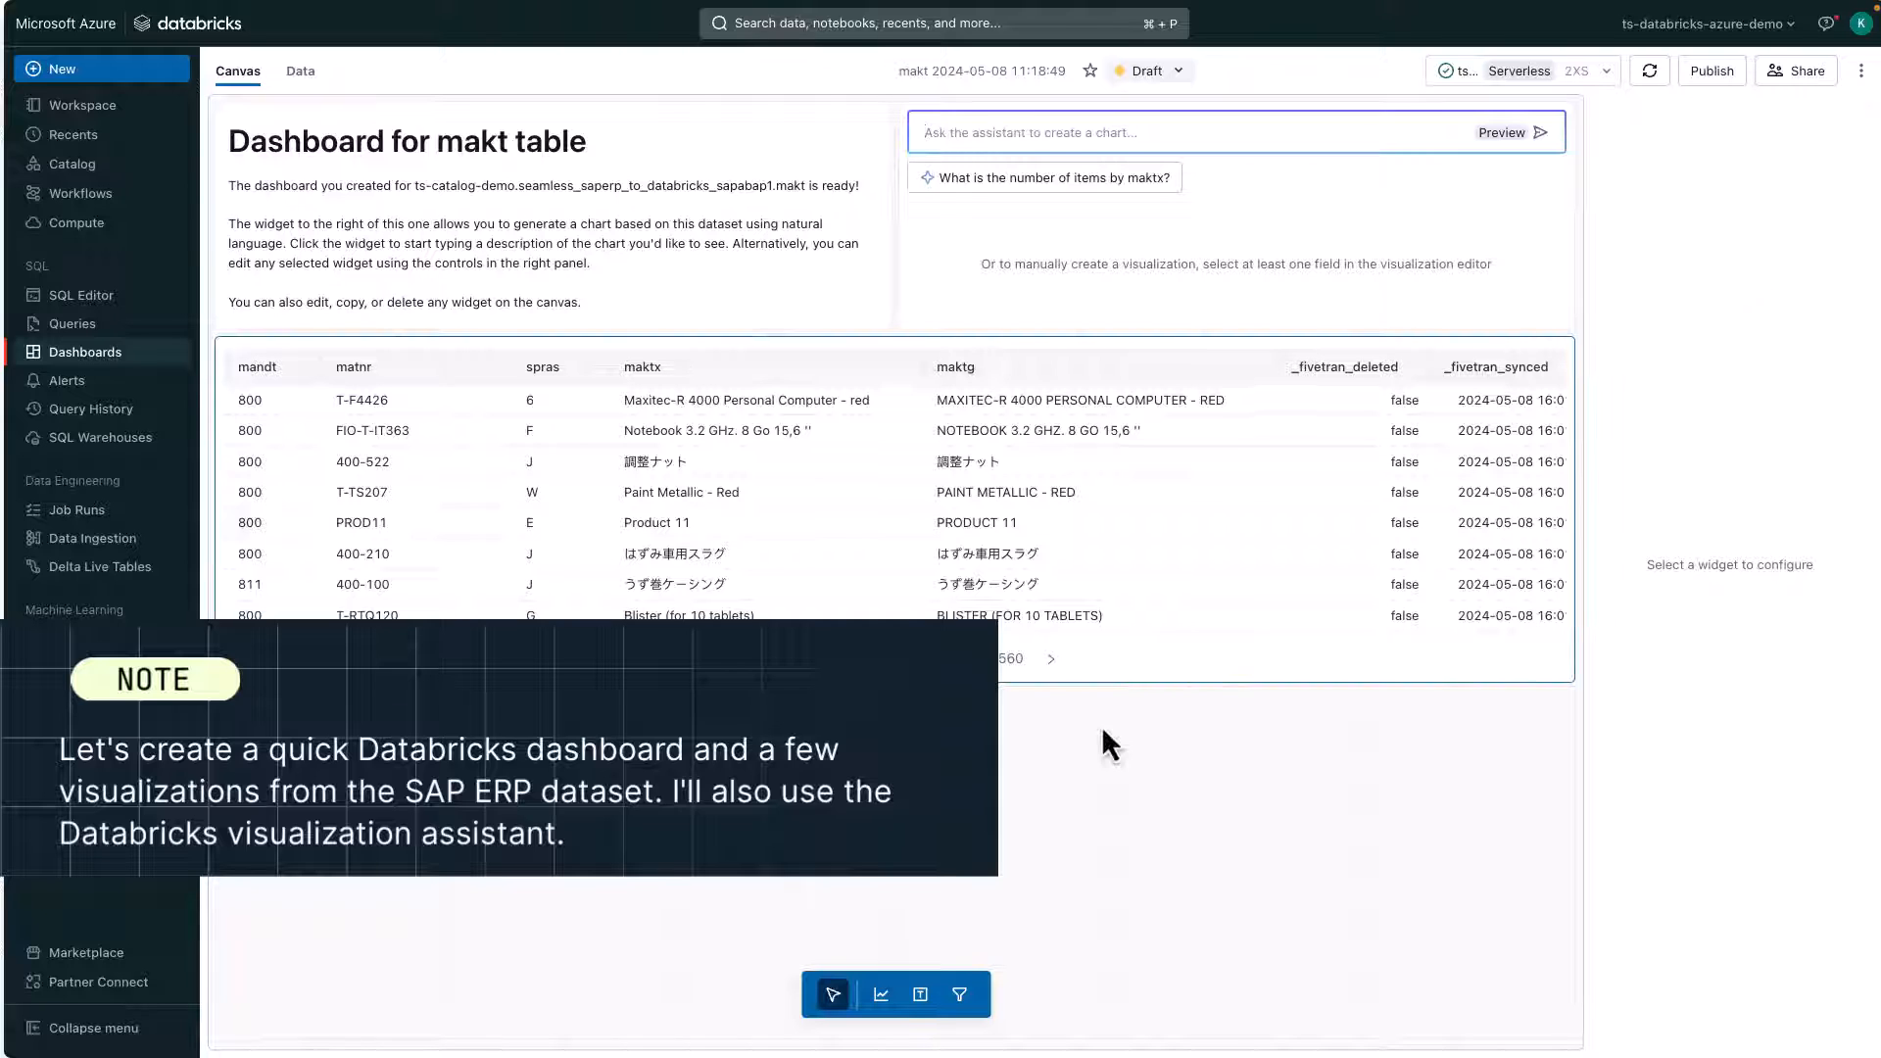
Add a visualization widget below the dashboard's data table and ask the assistant for a counter of matnr.
left_click(881, 994)
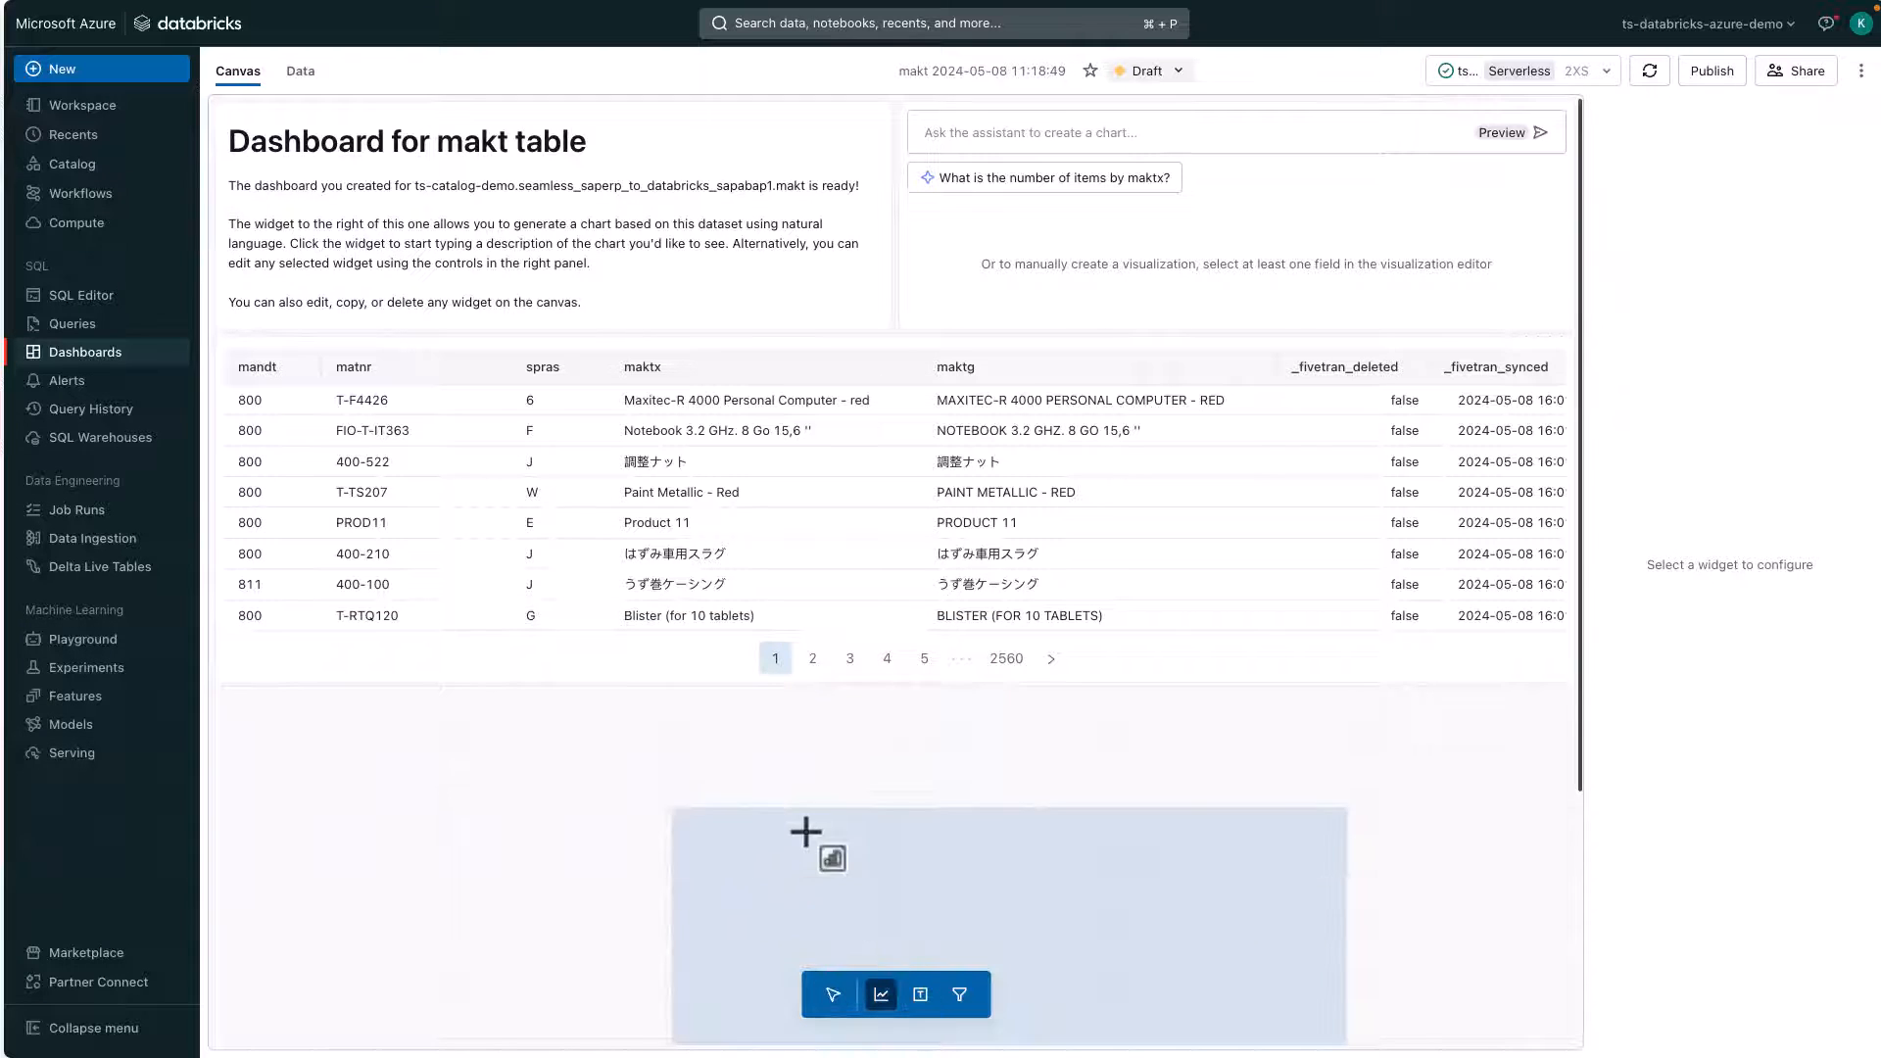
left_click(781, 760)
type("show me the ")
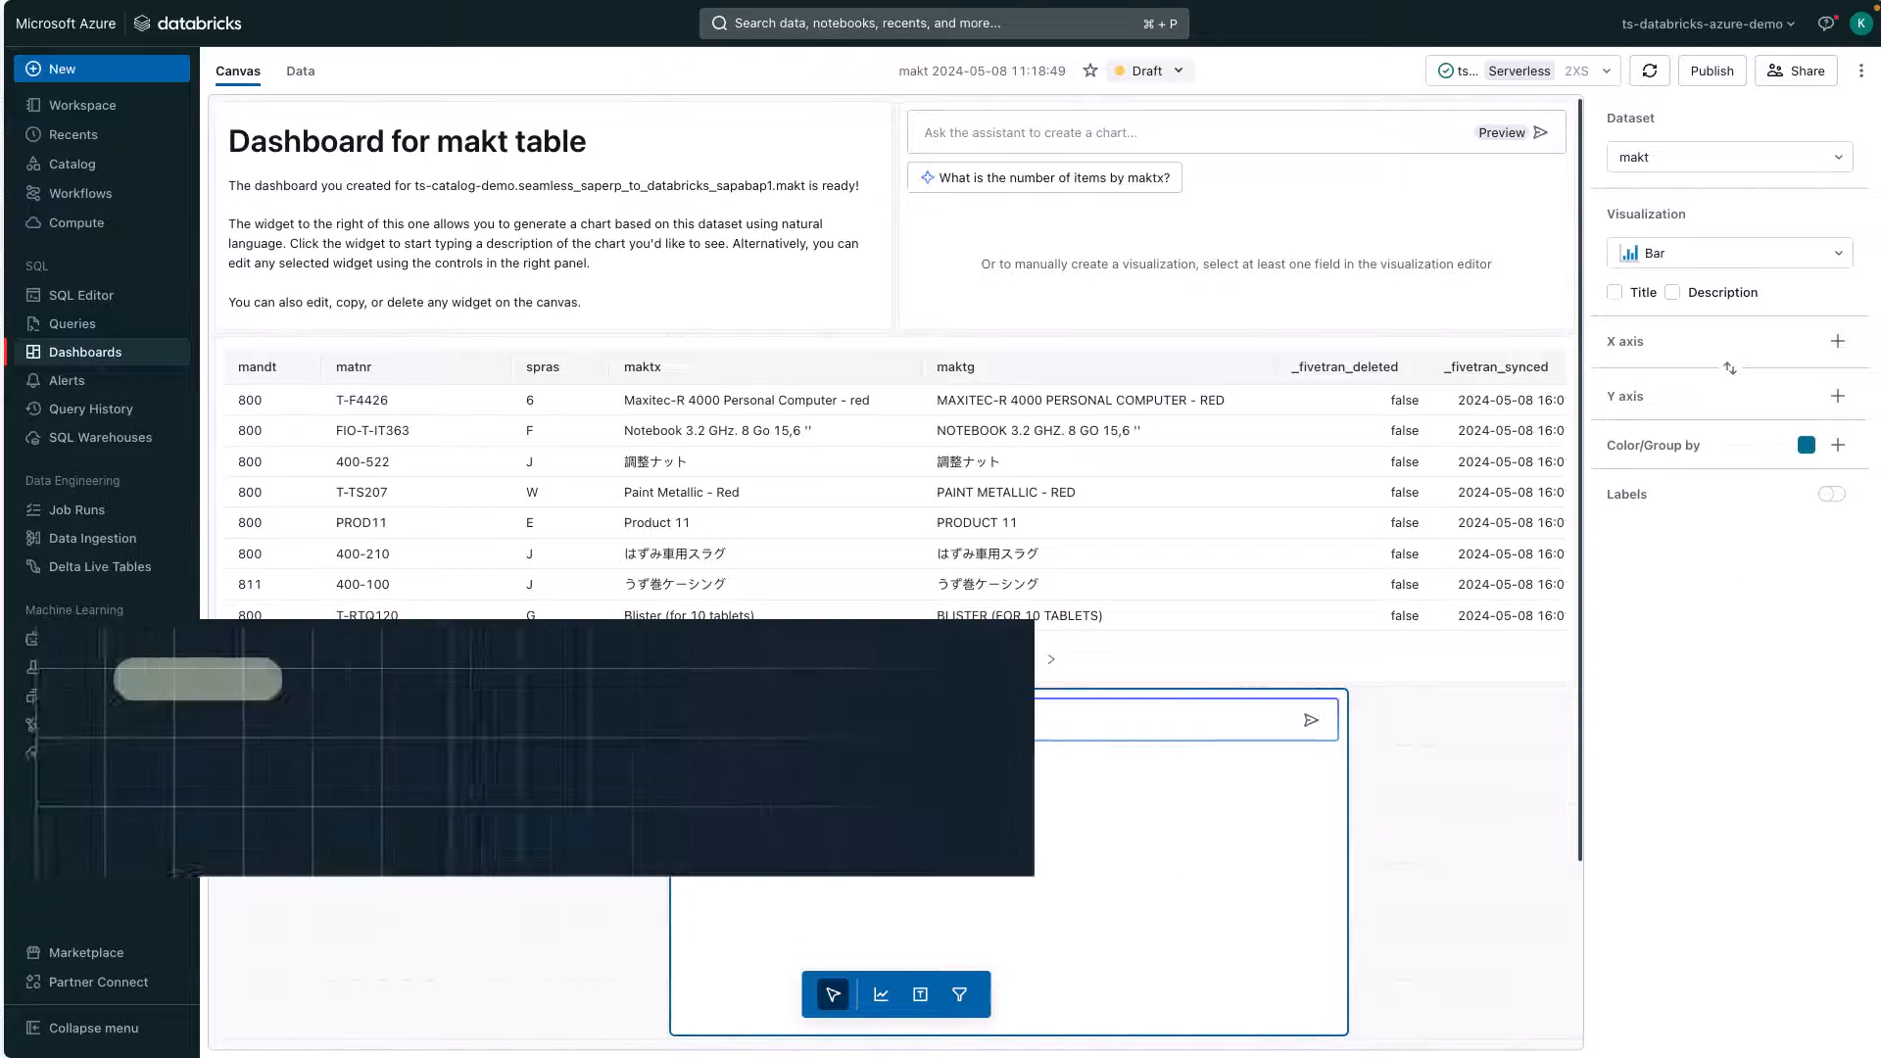
type("top 1")
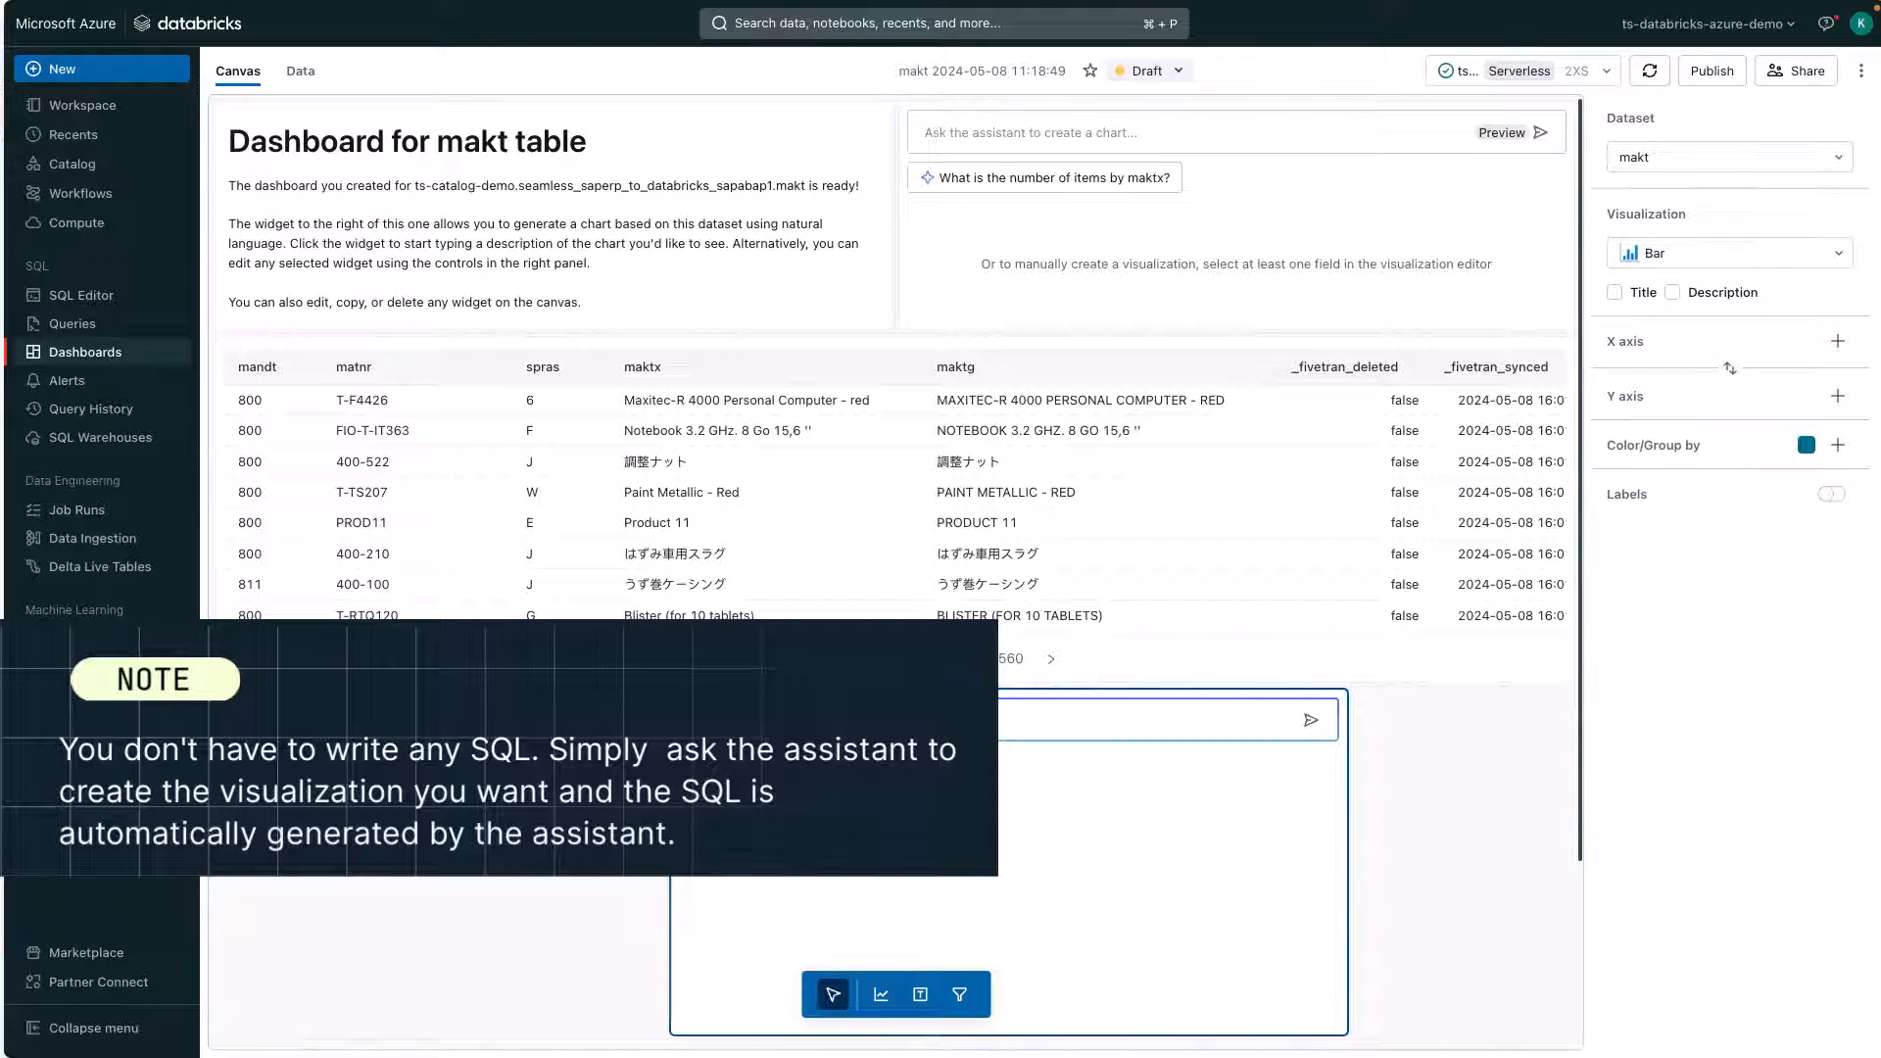
key("Return")
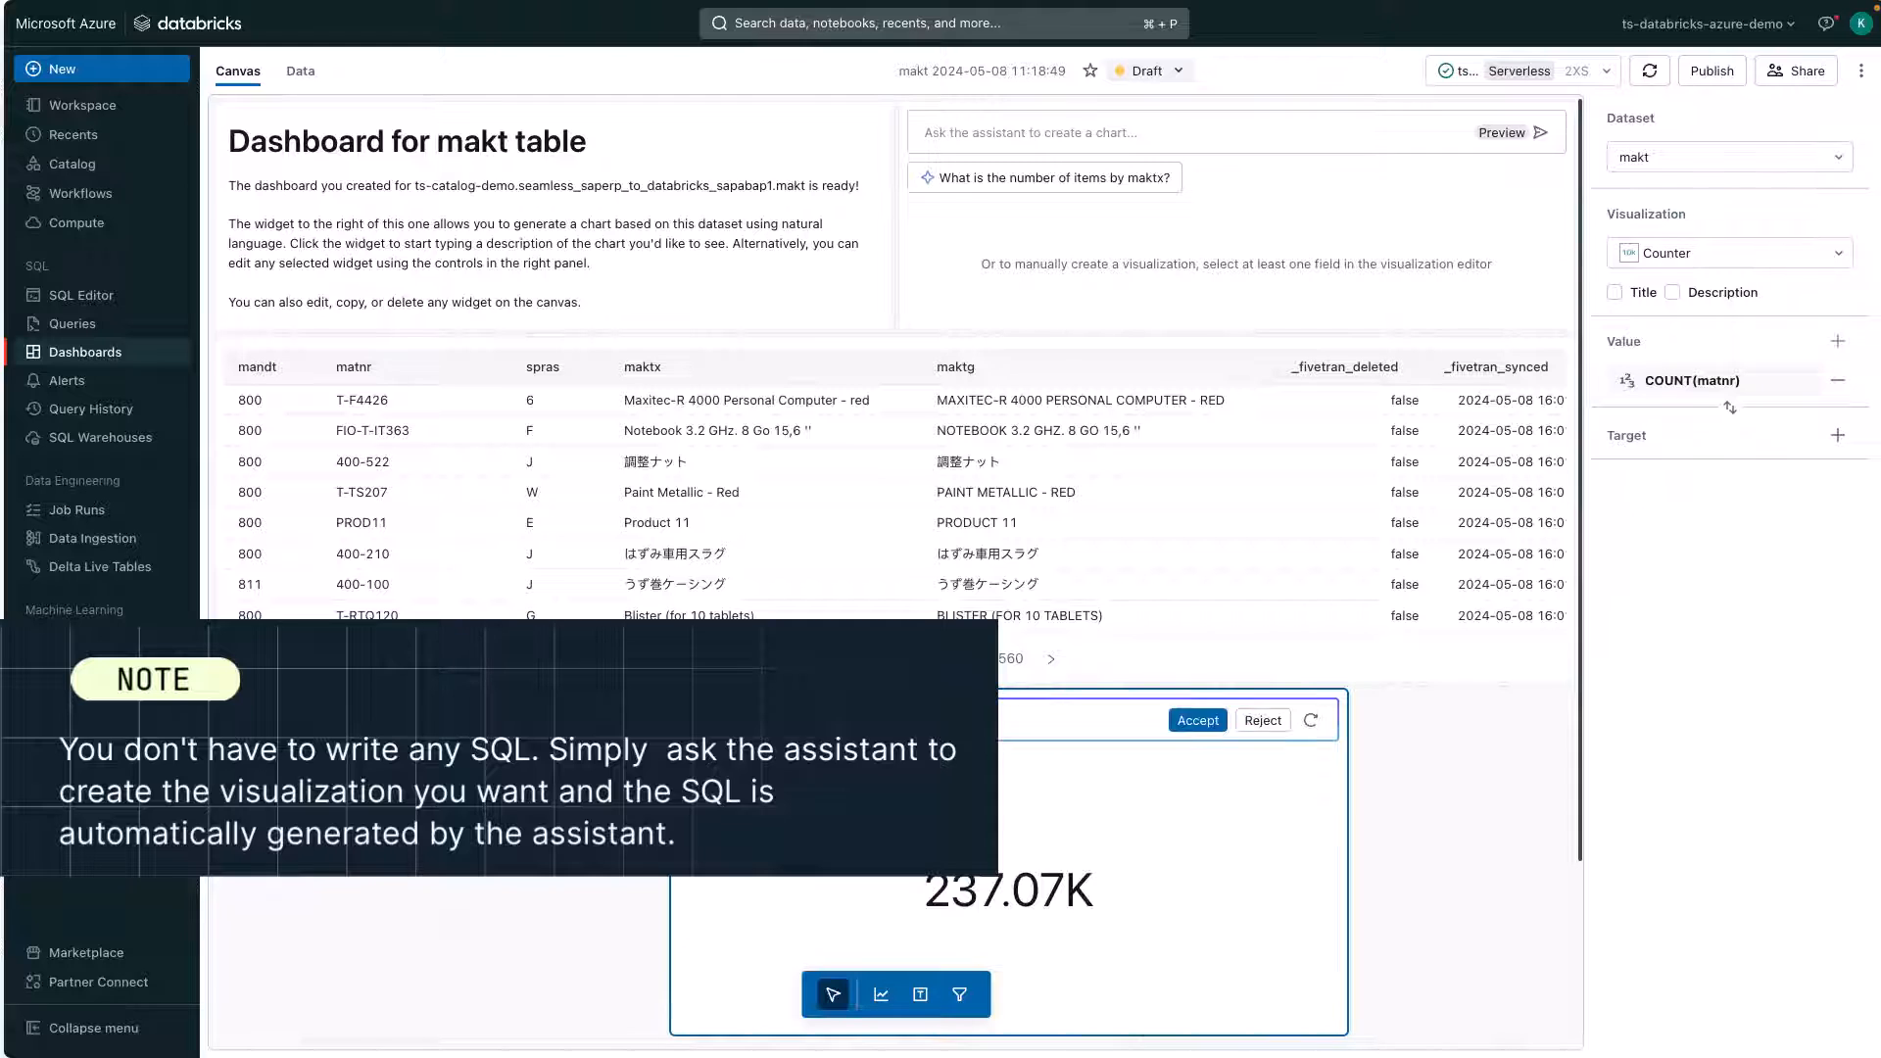
Shrink the counter widget, accept the assistant's visualization, and place it at the canvas's left edge directly below the data table.
left_click_drag(1345, 1032, 1051, 887)
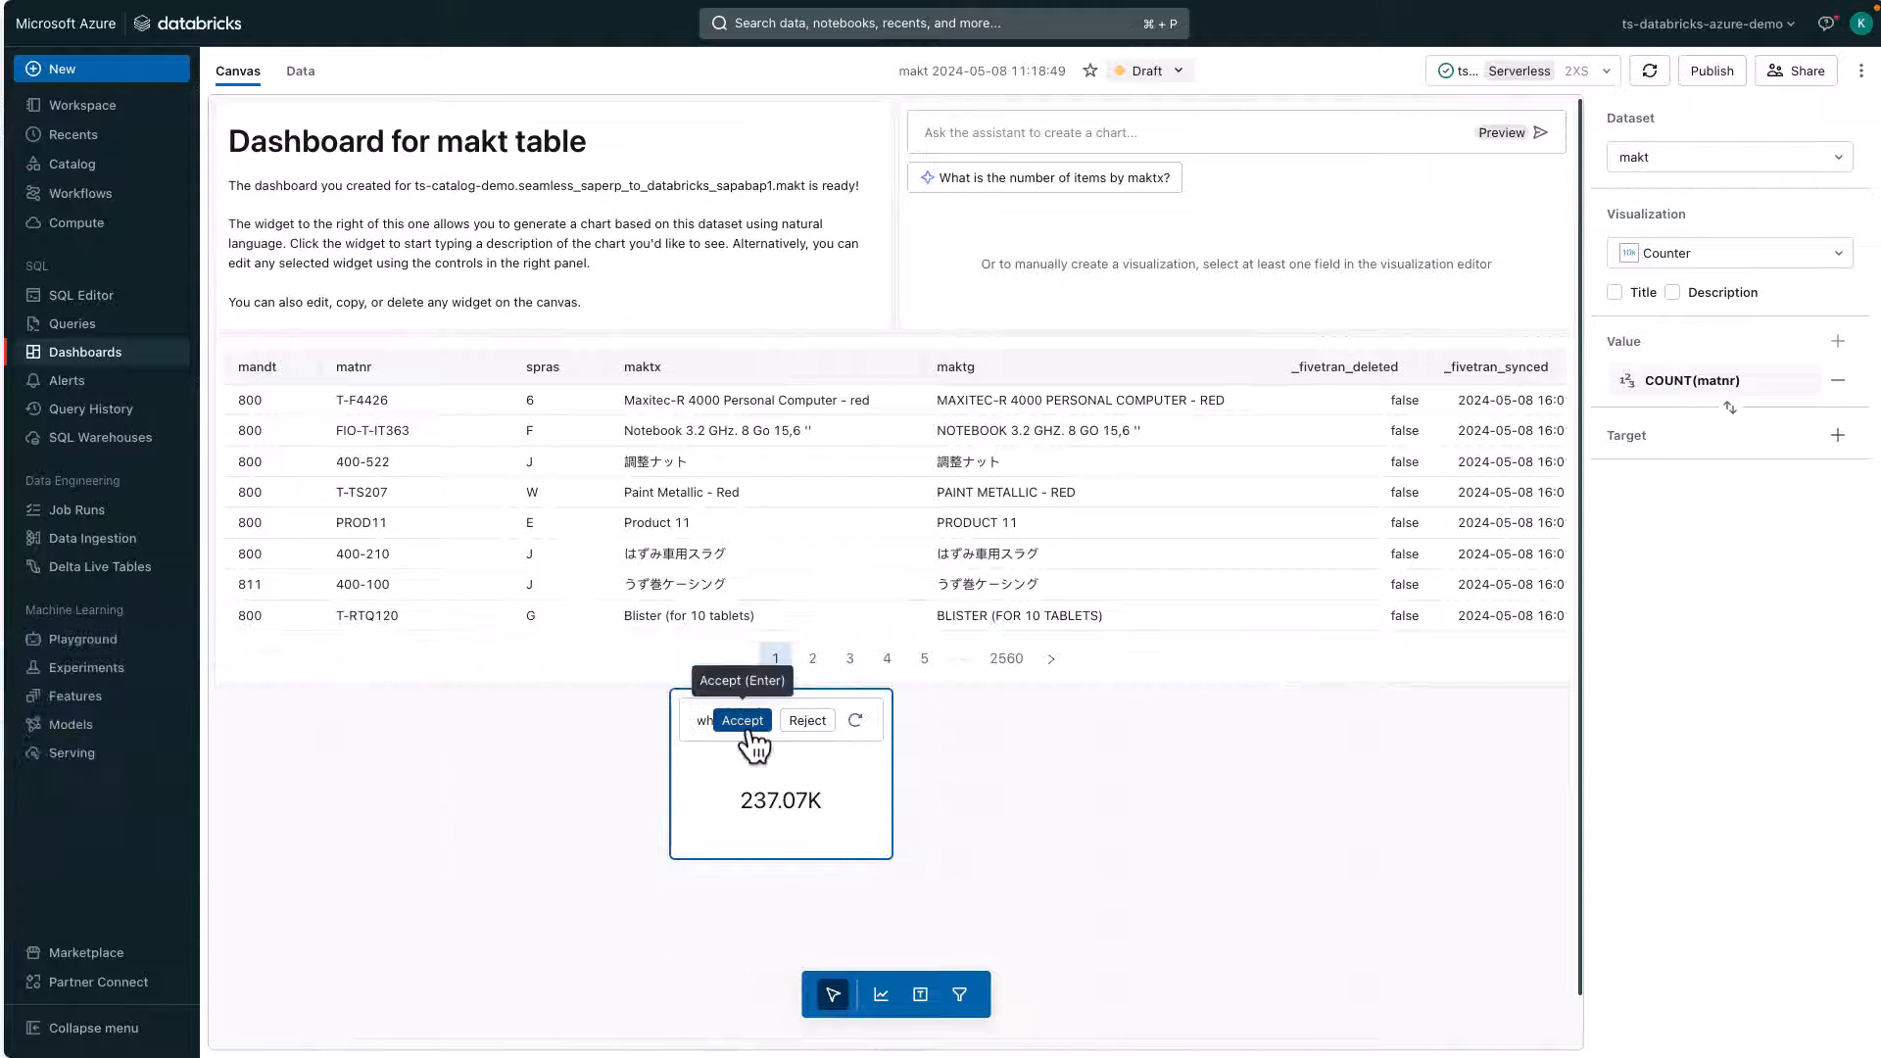
left_click(756, 726)
left_click_drag(815, 722, 346, 728)
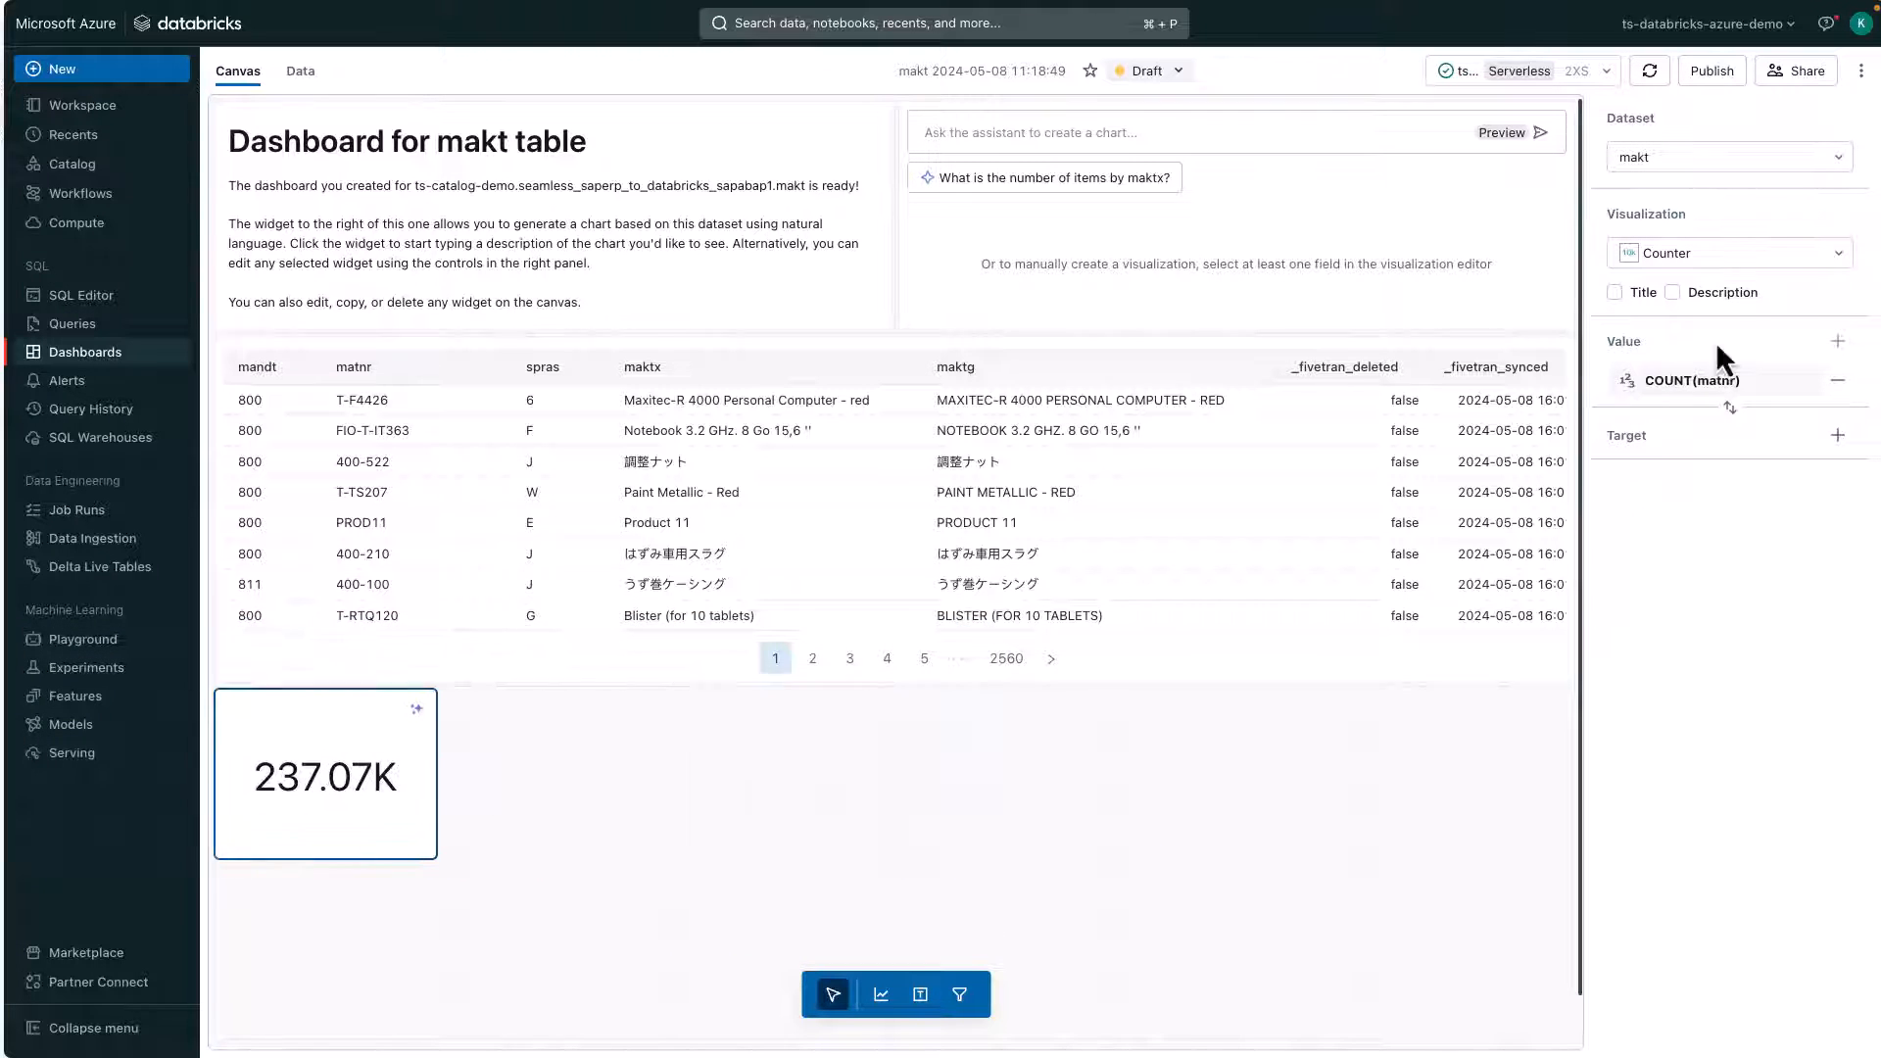
Turn on the counter widget's title and set it to "Total Materials".
left_click(1615, 293)
left_click(288, 708)
type("Total Materials")
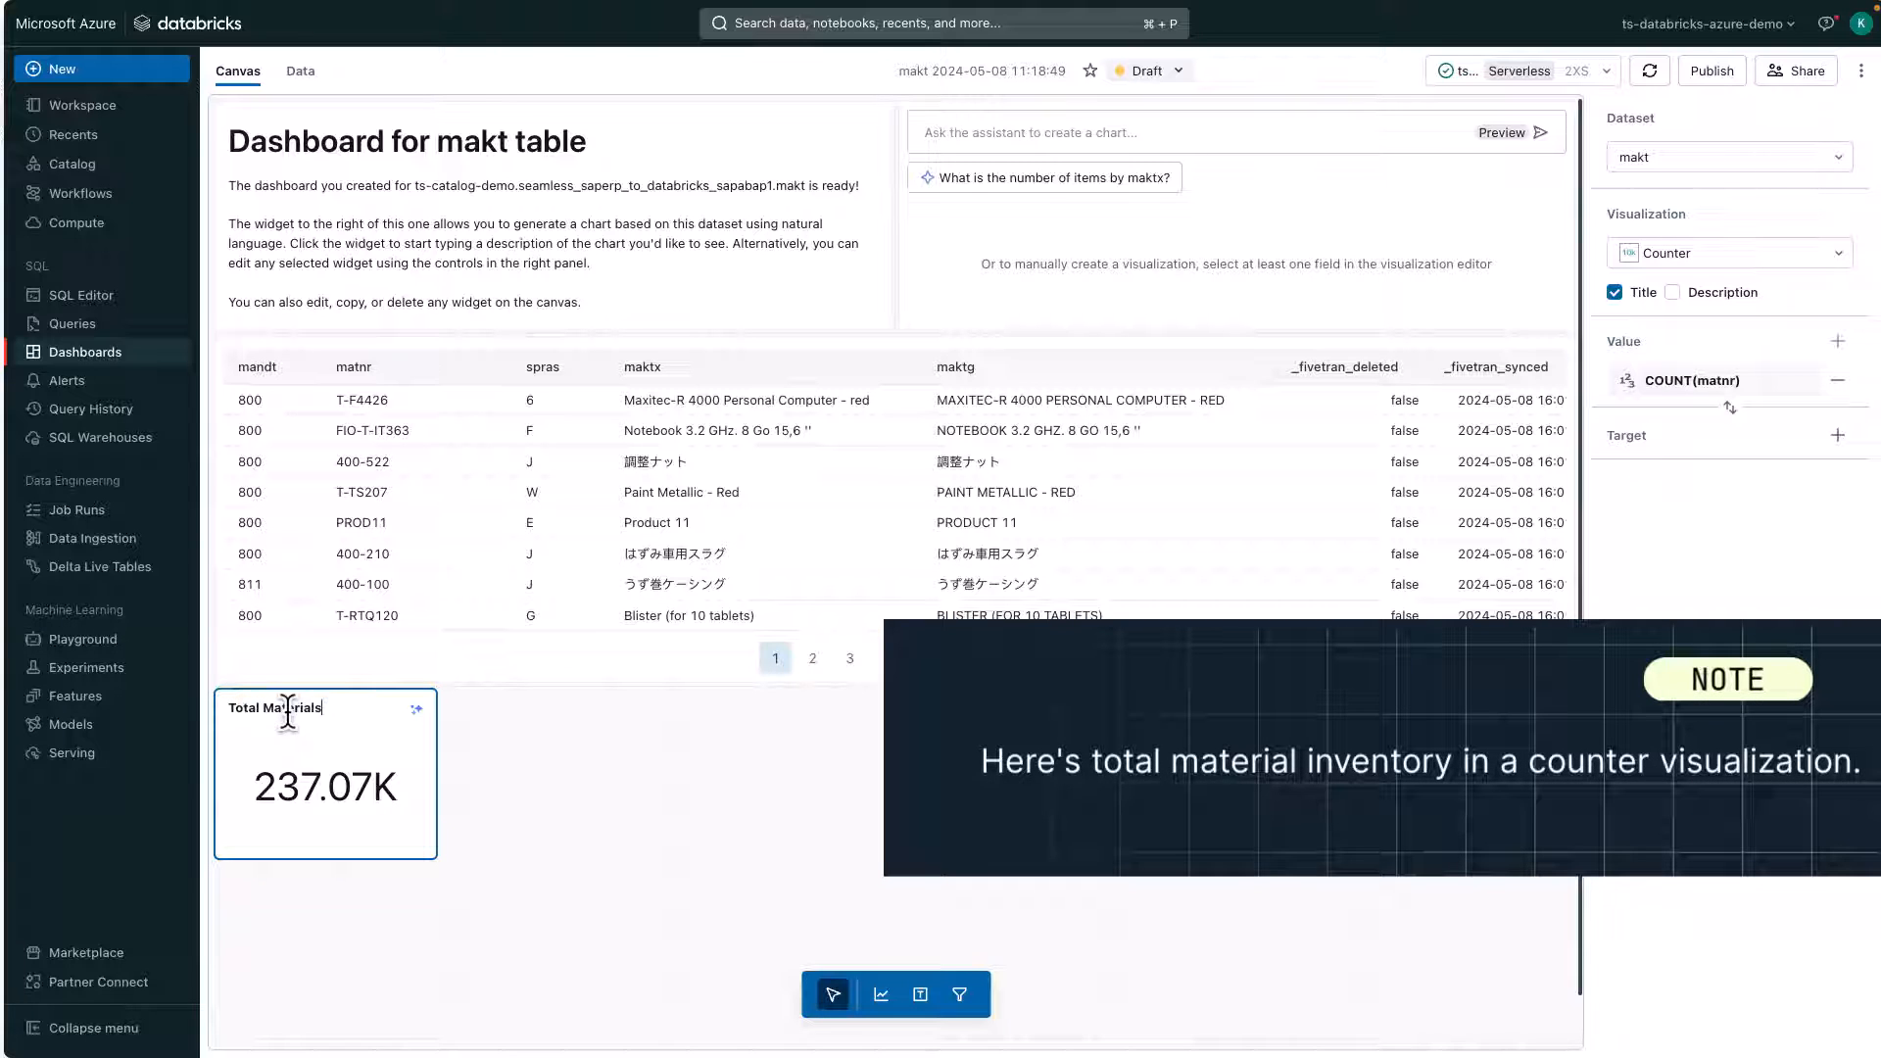
Add a visualization widget below the data table and ask the assistant "How many unique materials do I have".
left_click(517, 790)
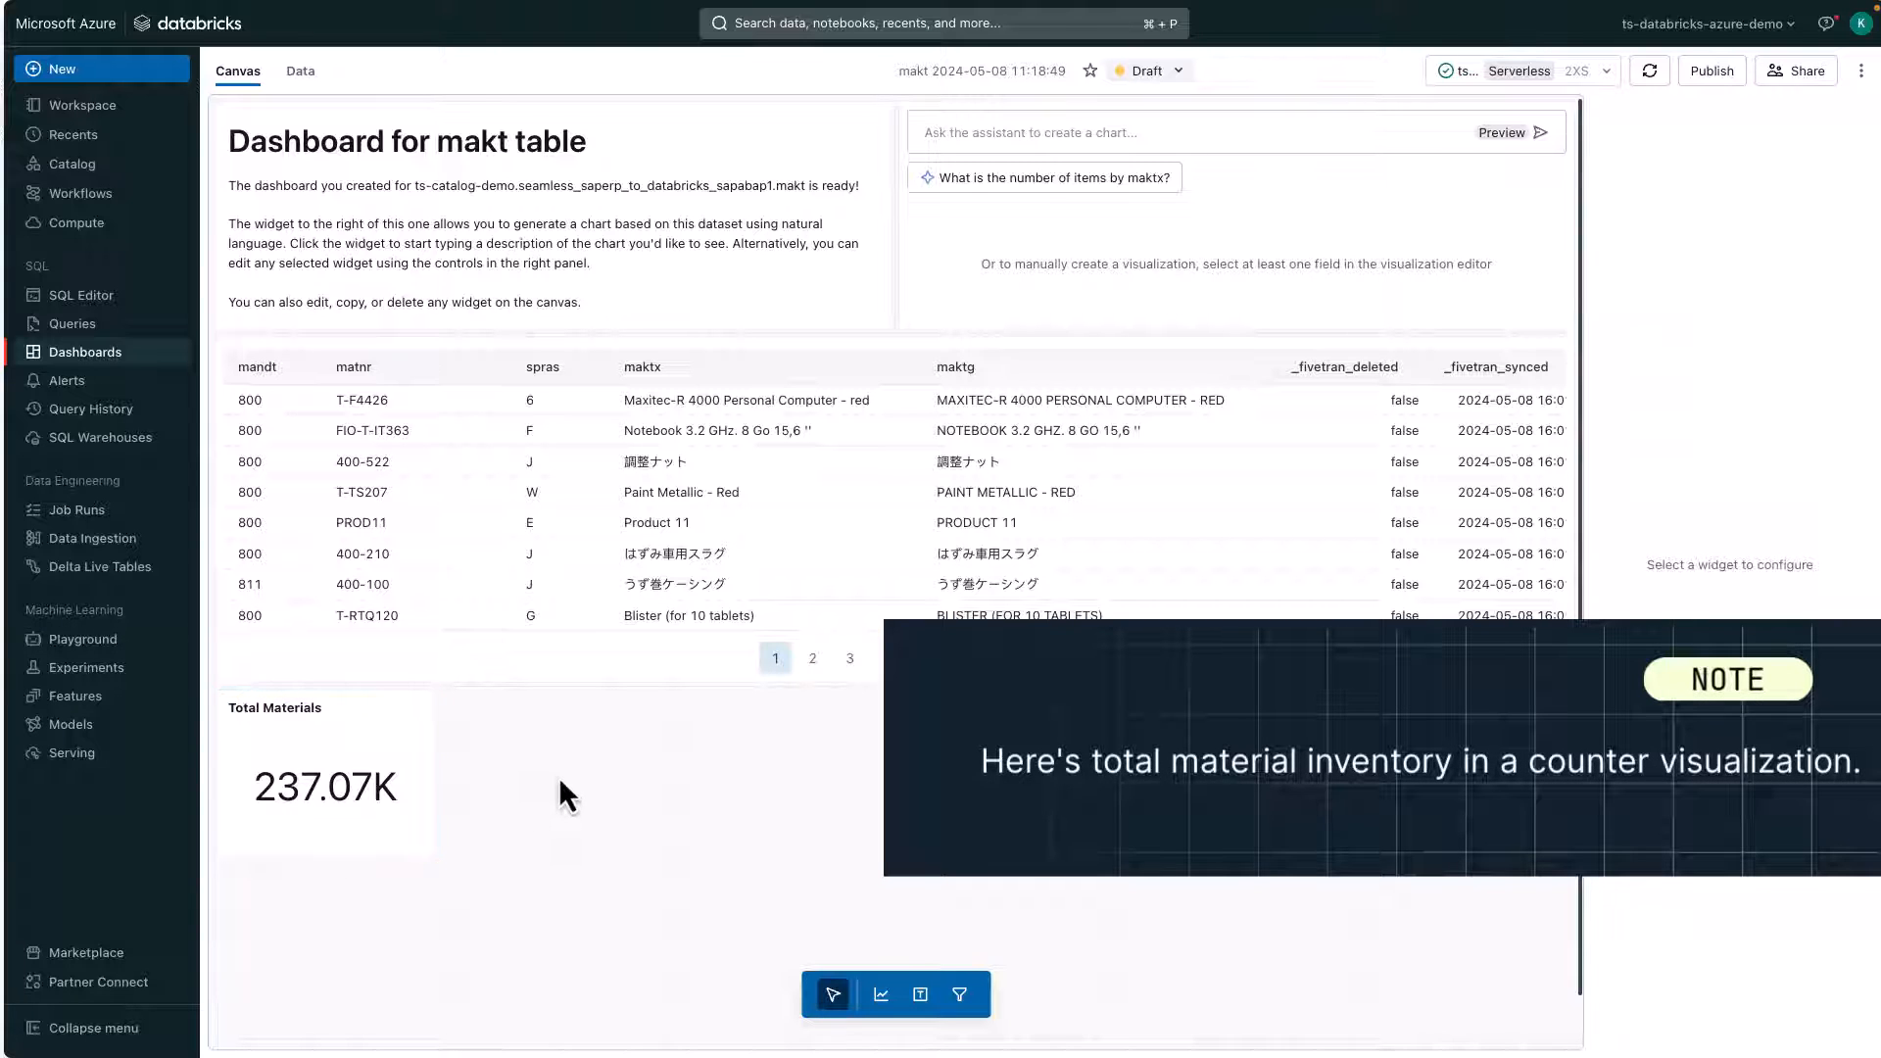
left_click(881, 995)
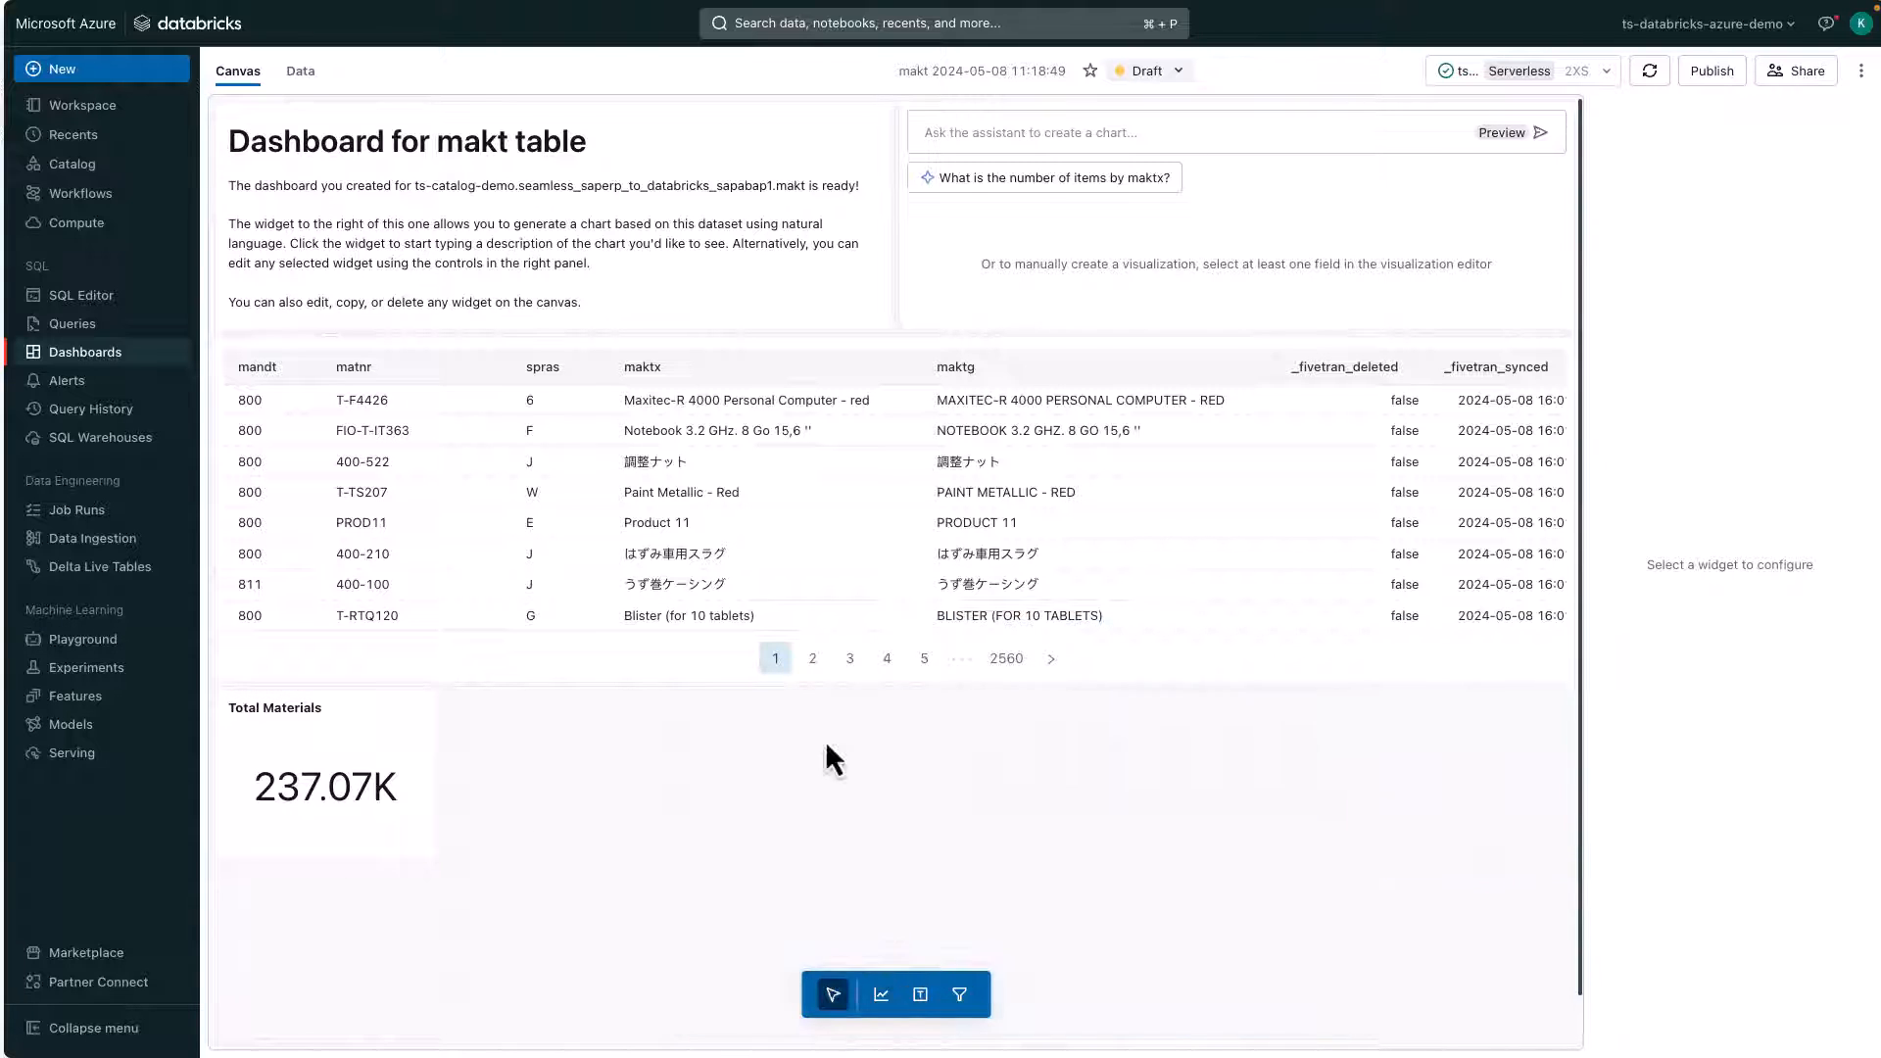
left_click(826, 742)
type("How many unique materials do I ")
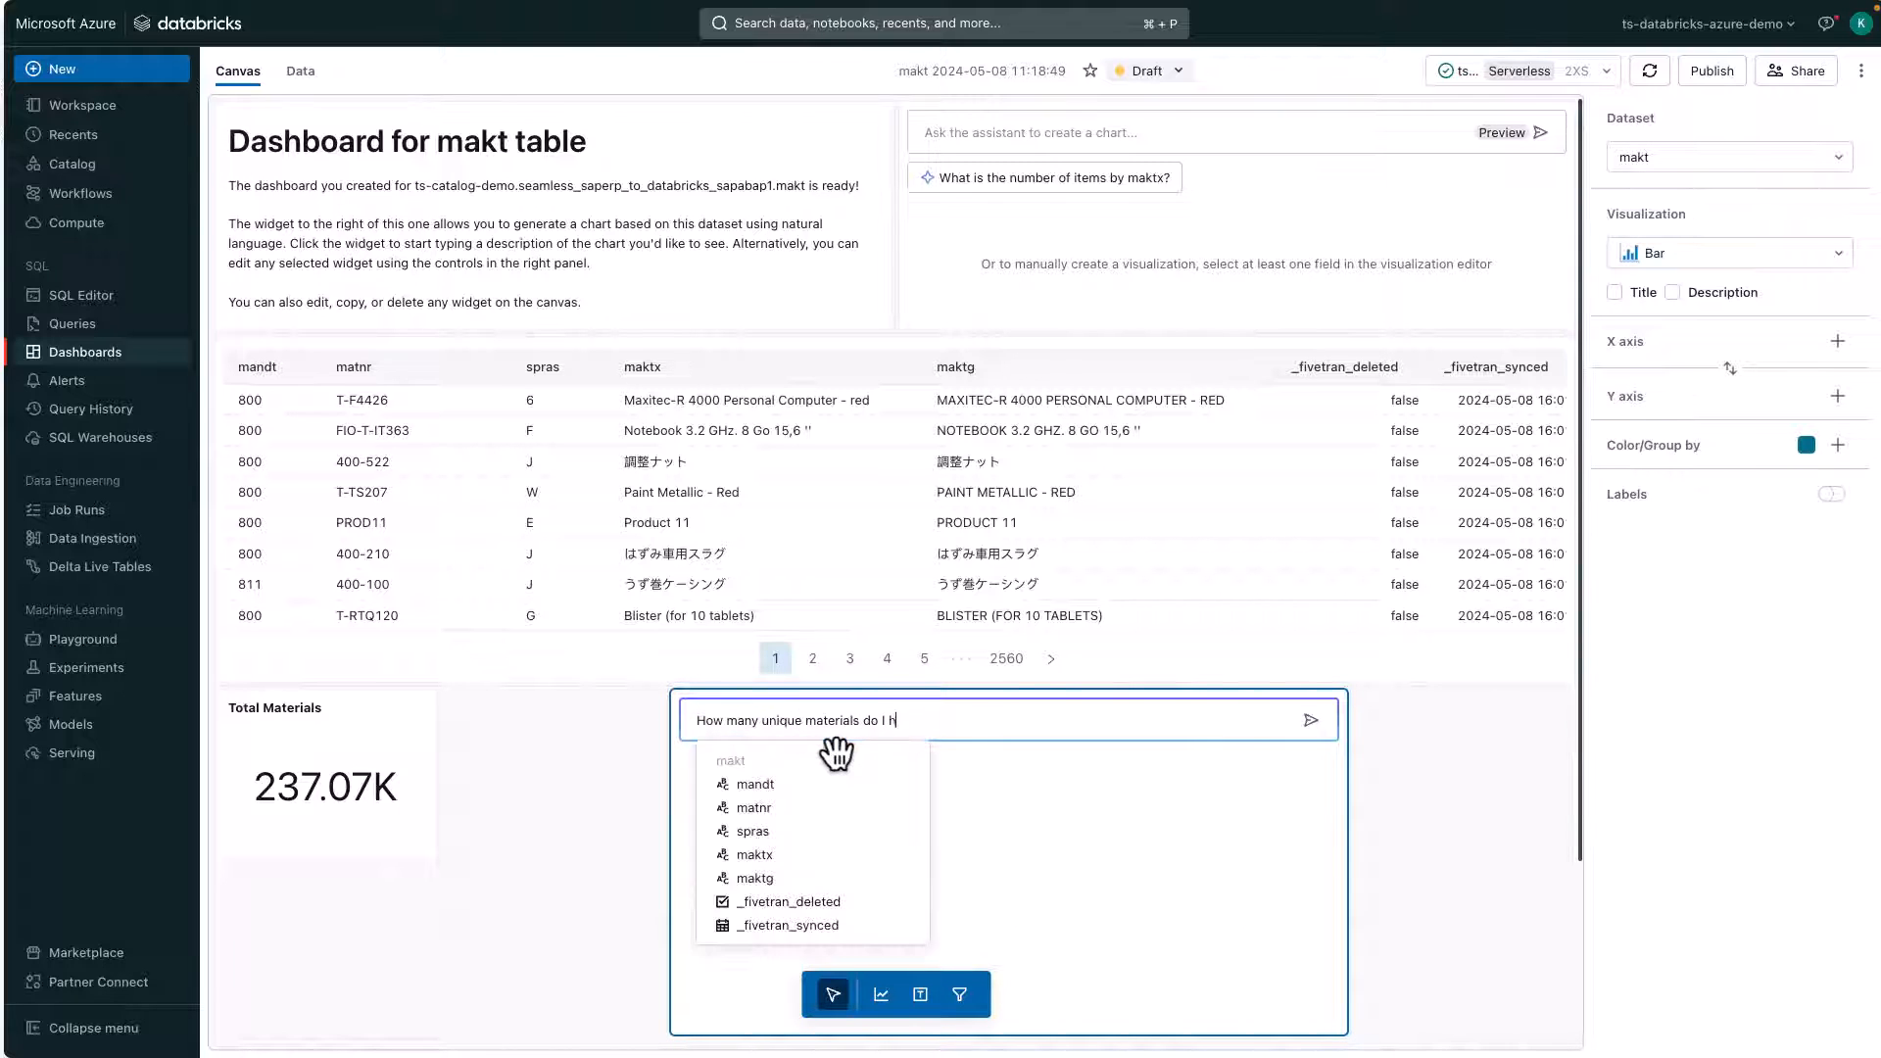
type("have")
key("Return")
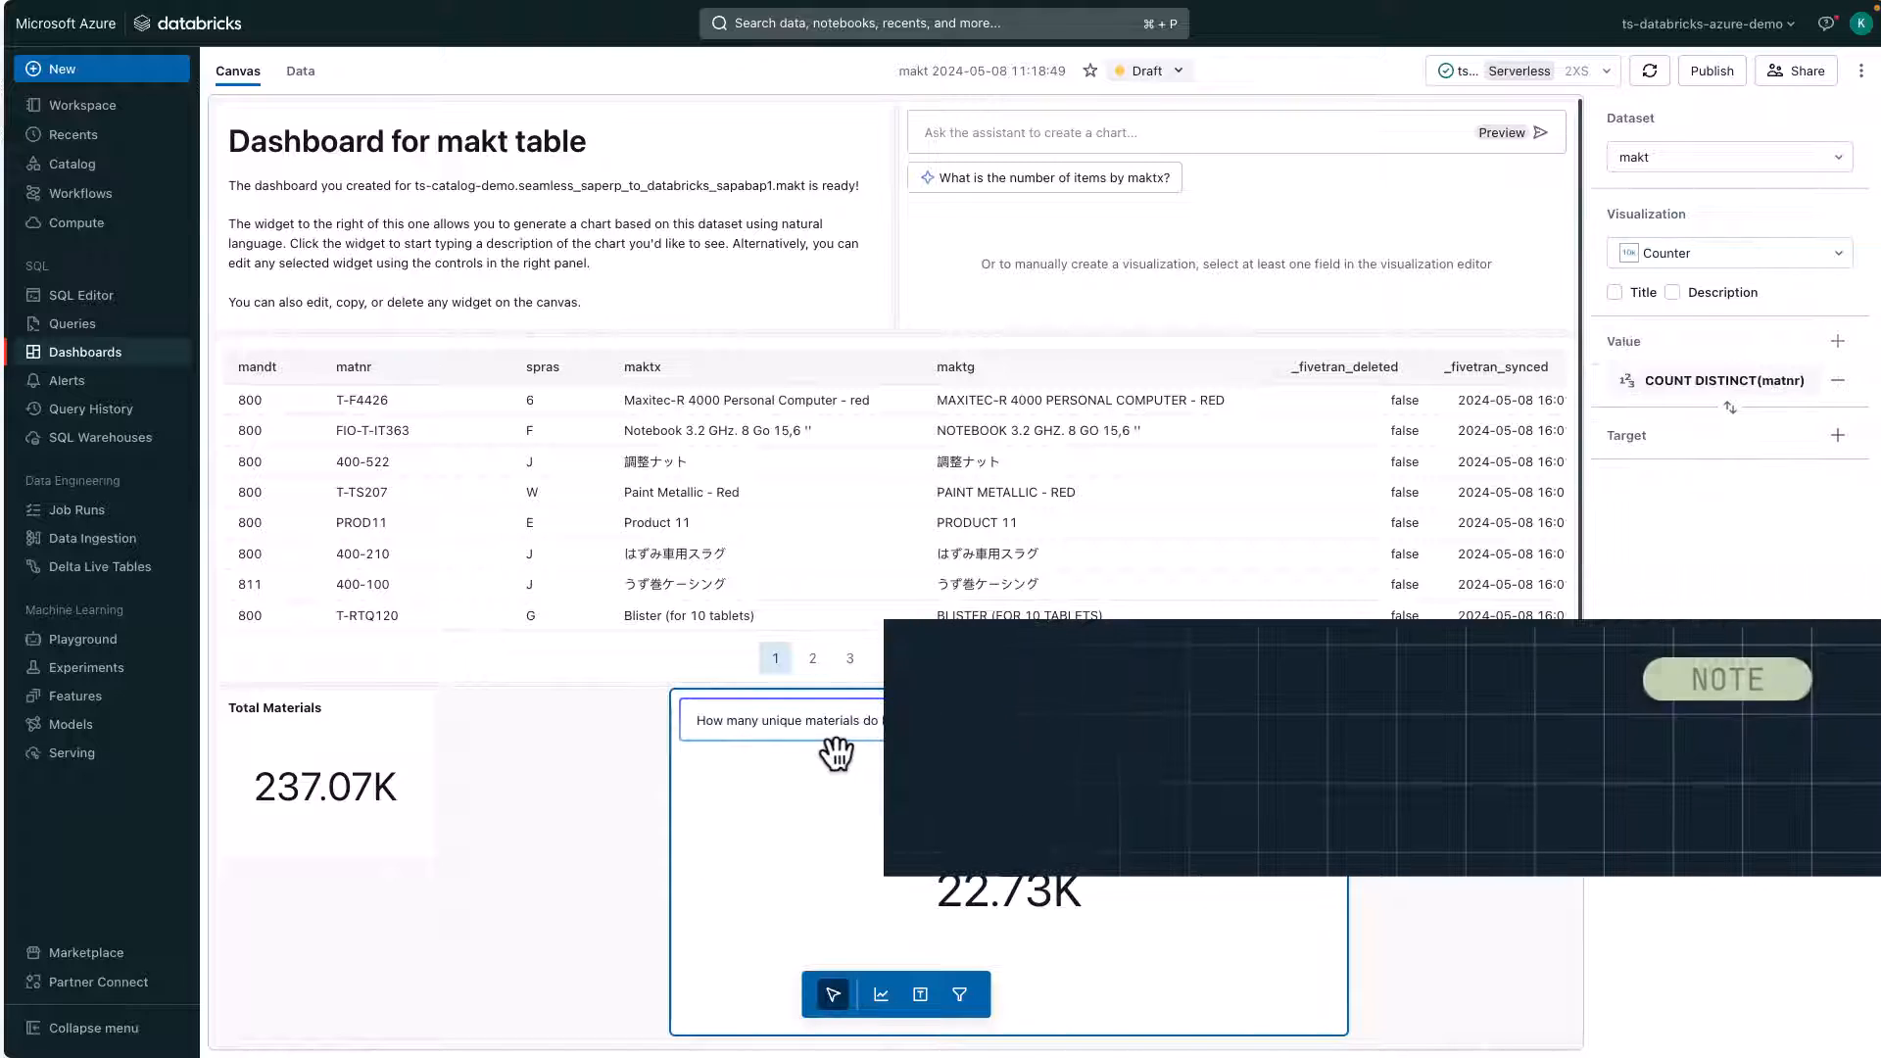
Shrink the unique-materials counter to the size of the Total Materials counter, accept it, and place it directly beside that counter.
left_click_drag(1313, 1028, 885, 859)
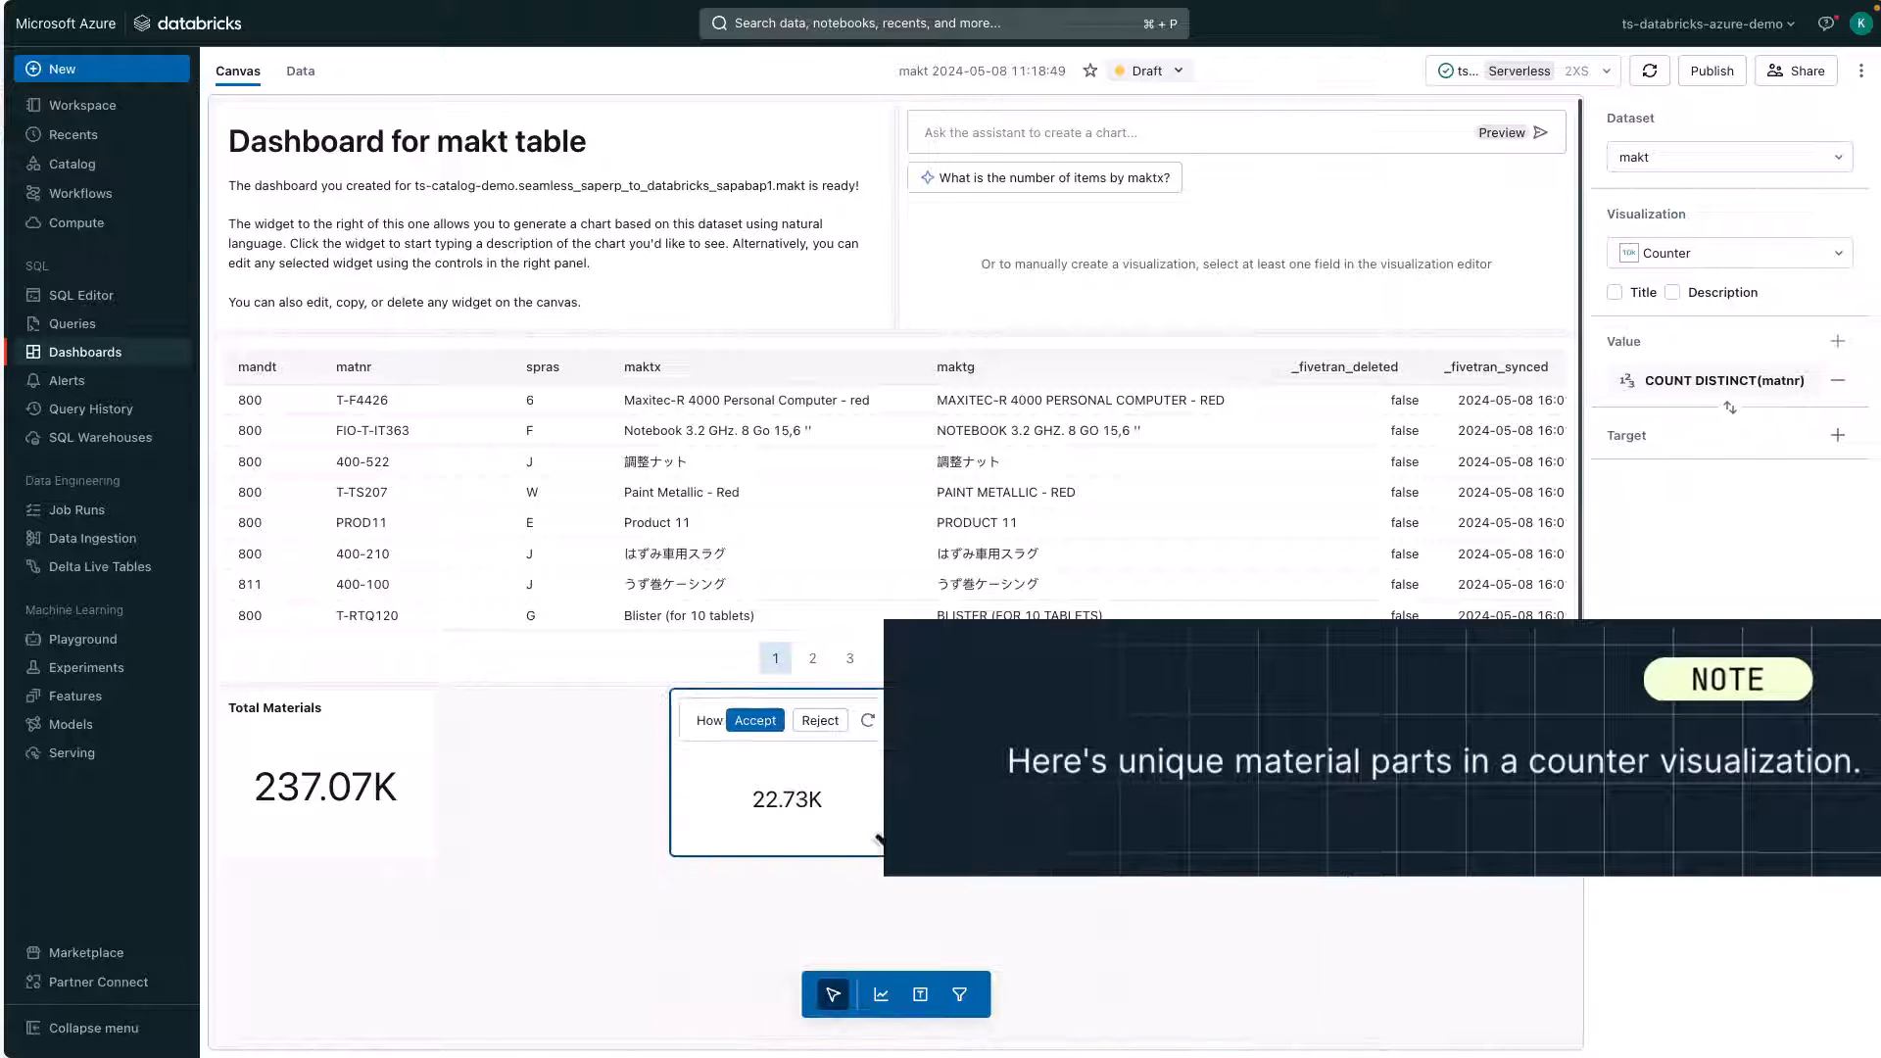
left_click(764, 730)
left_click_drag(795, 734, 578, 733)
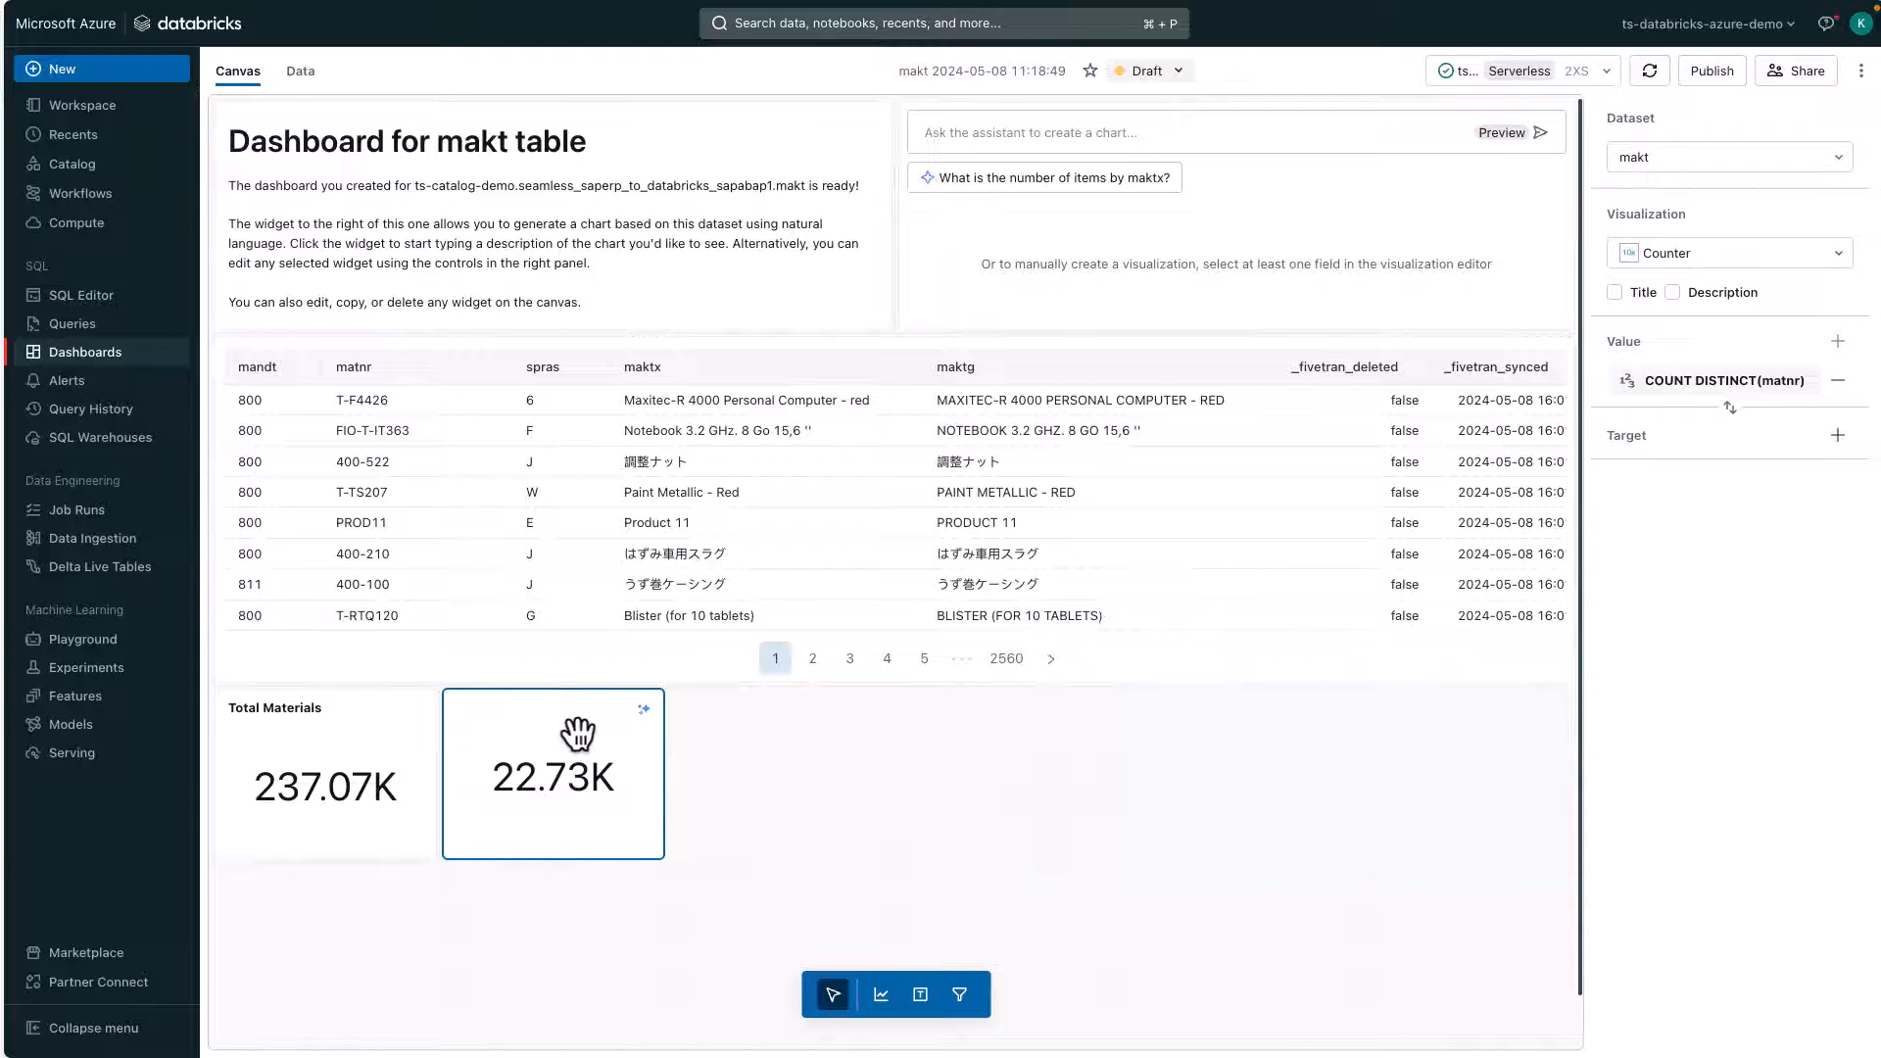
Turn on the second counter's title and set it to "Unique Materials".
left_click(1615, 292)
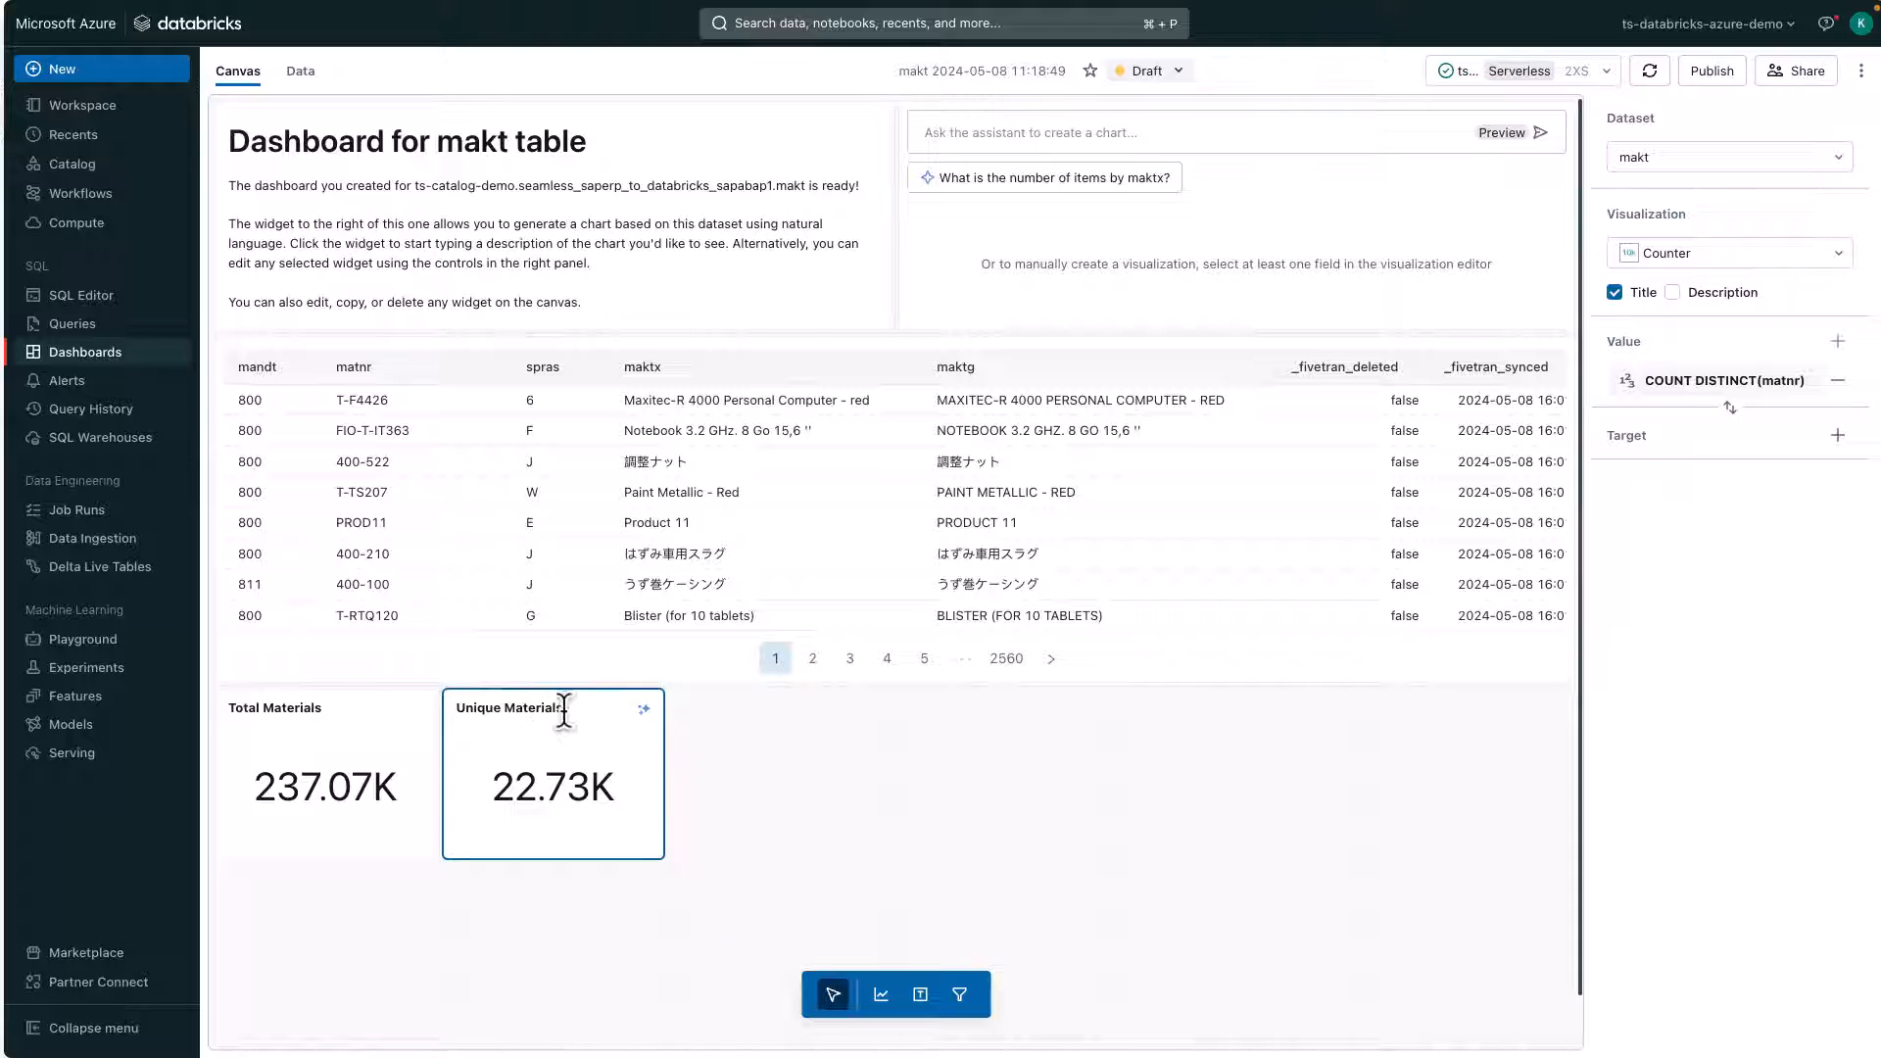
left_click(796, 772)
Add another visualization widget beside the Unique Materials counter and ask the assistant "Find materials with descriptions in multiple languages".
left_click(881, 995)
left_click(691, 764)
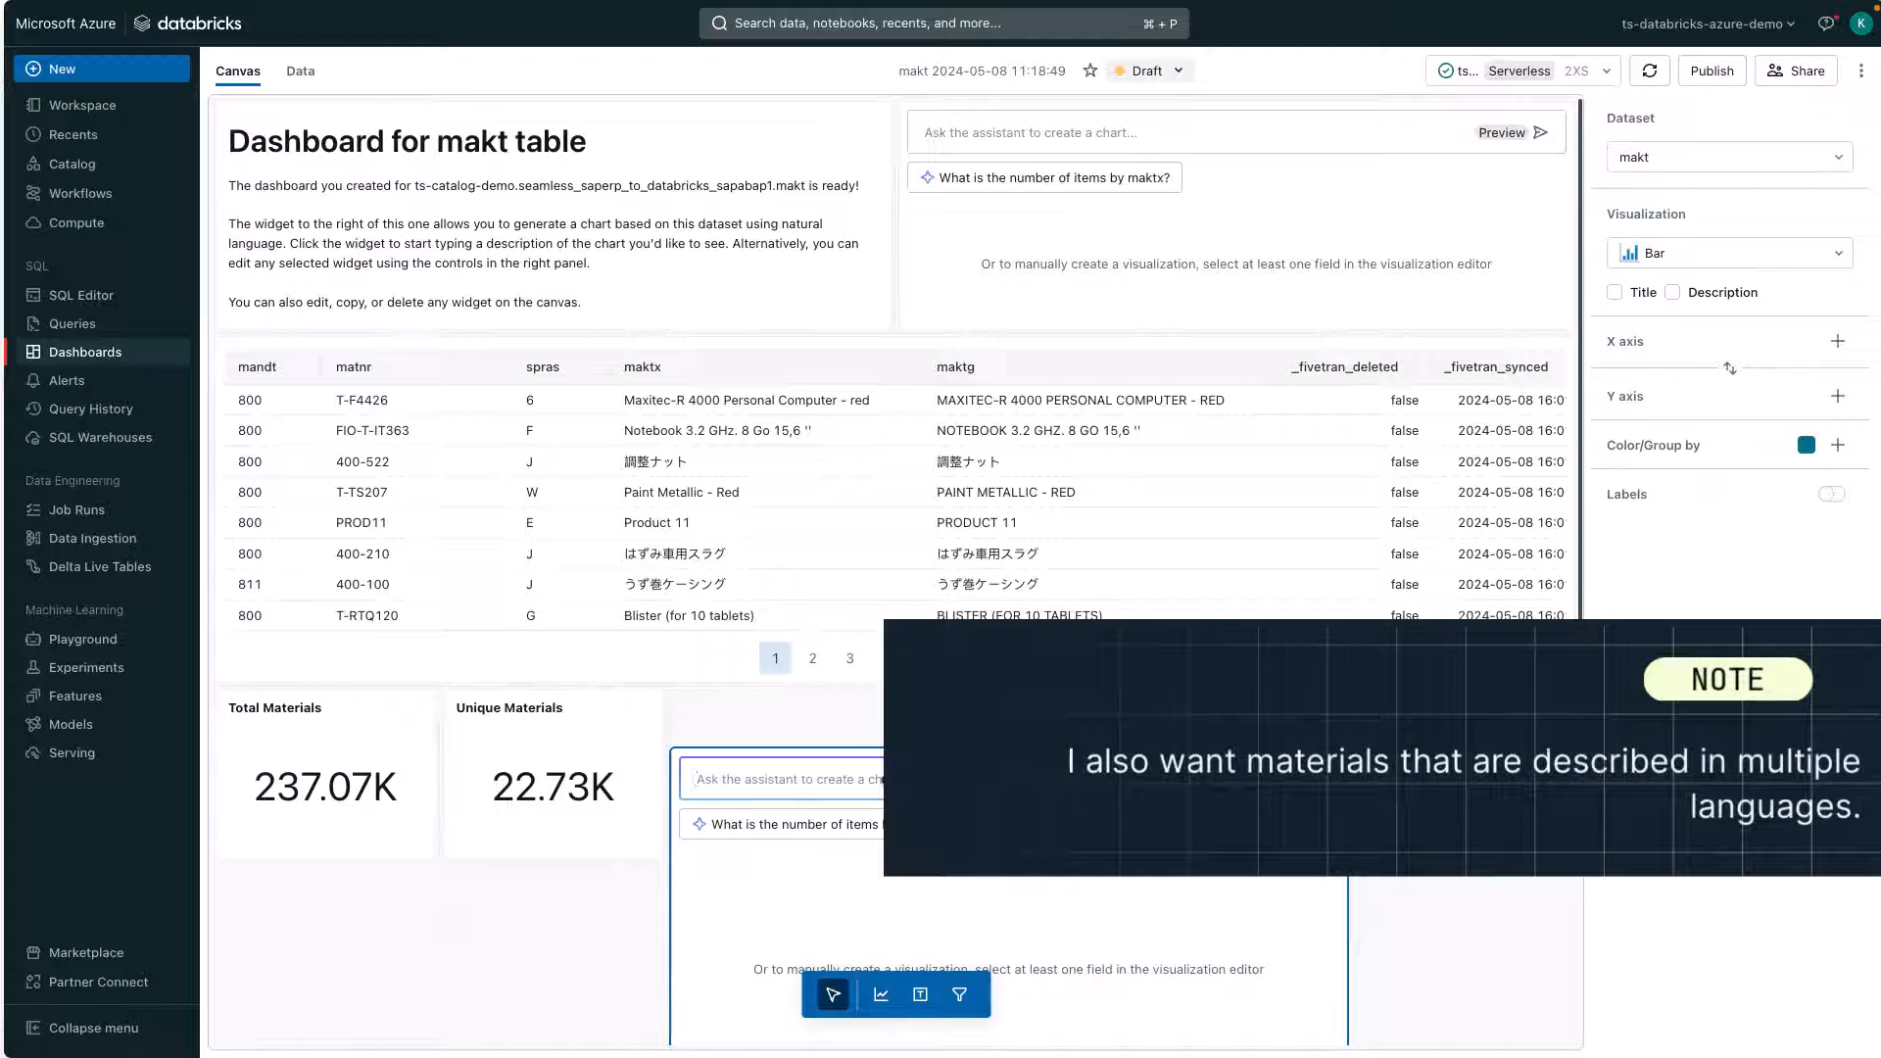
type("Find ")
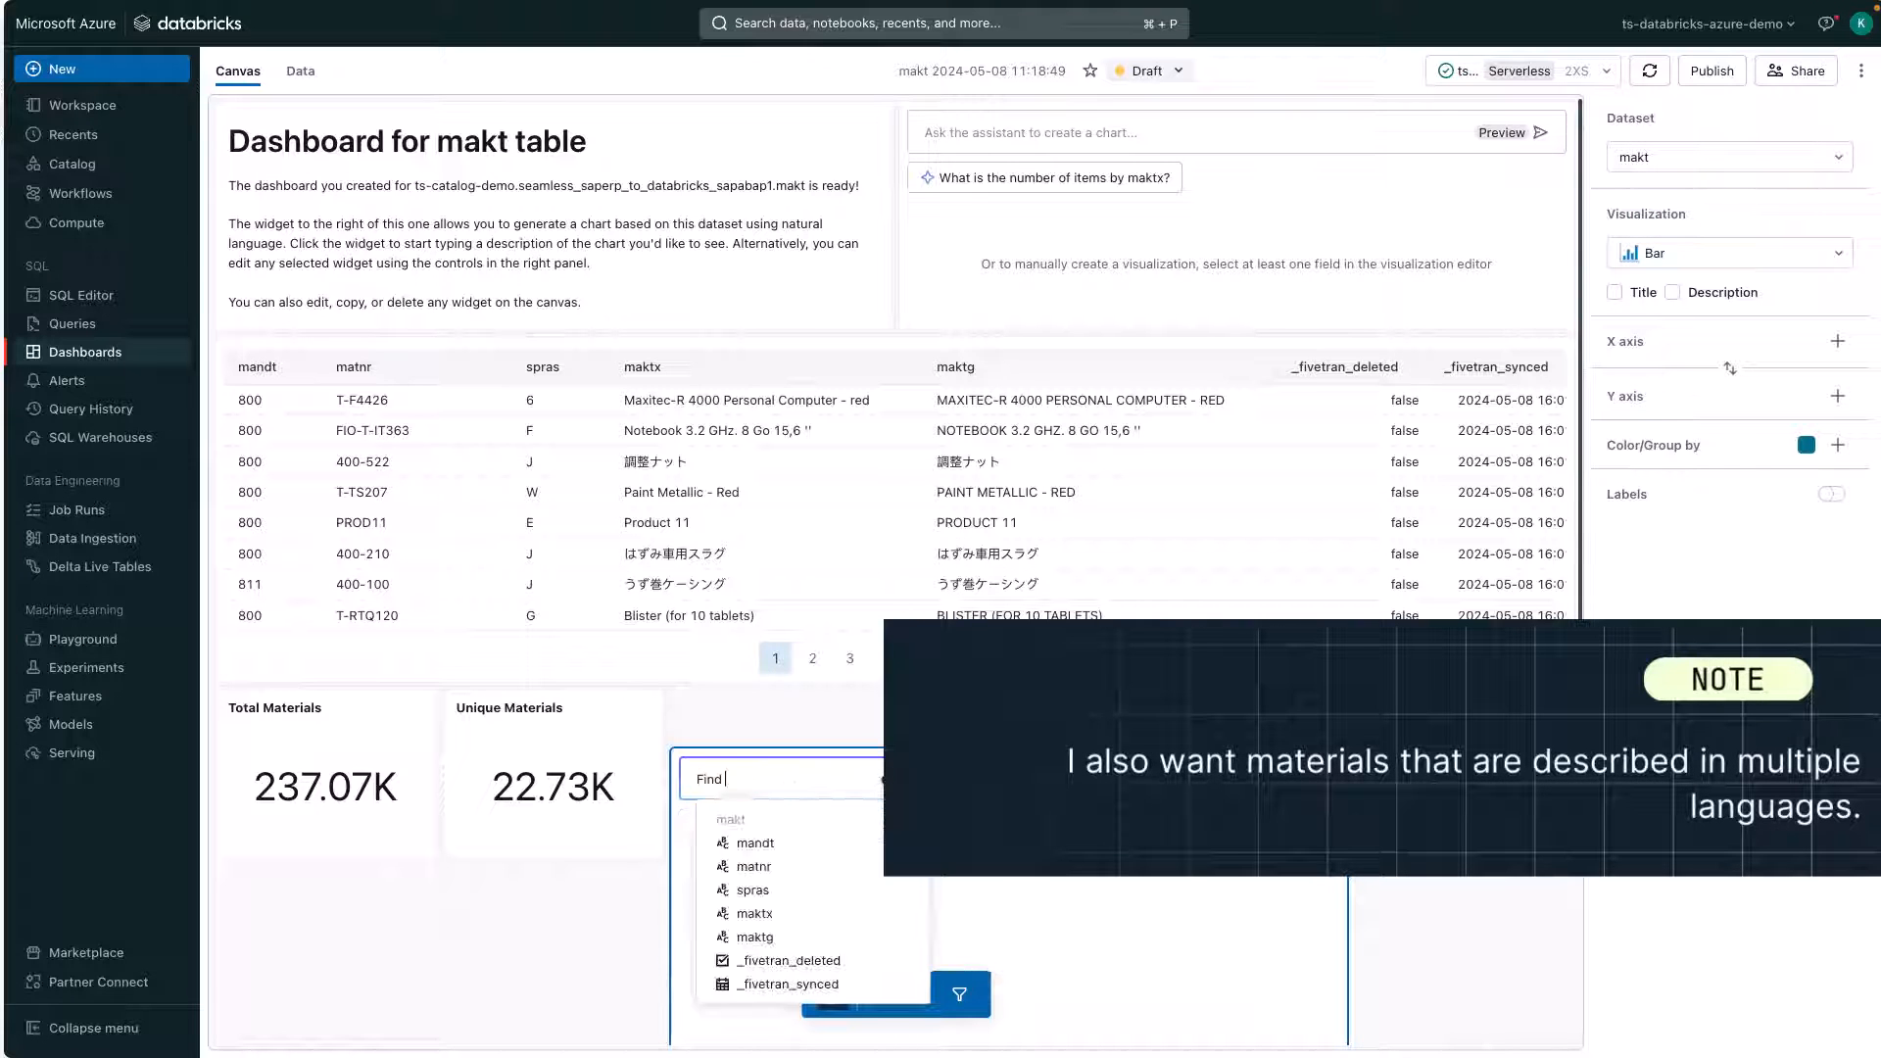
type("materials with descriptions in")
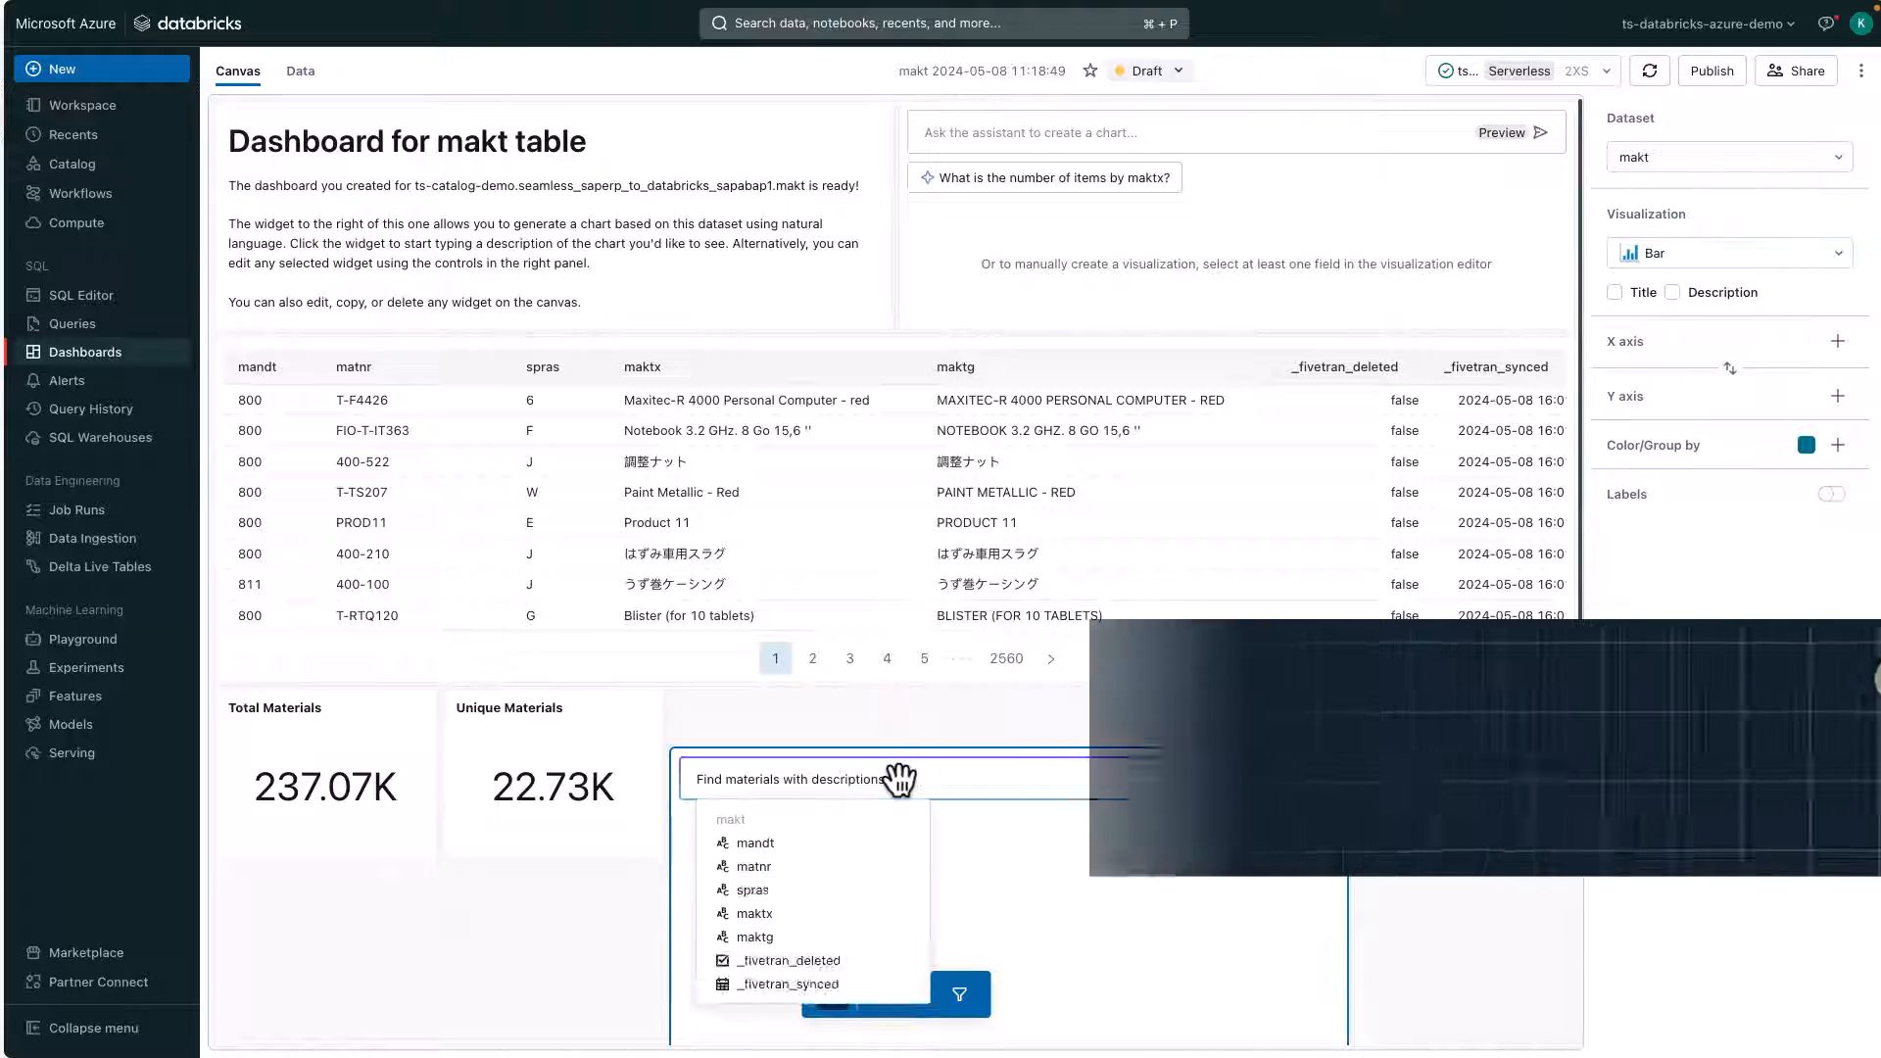
type(" multiple langua")
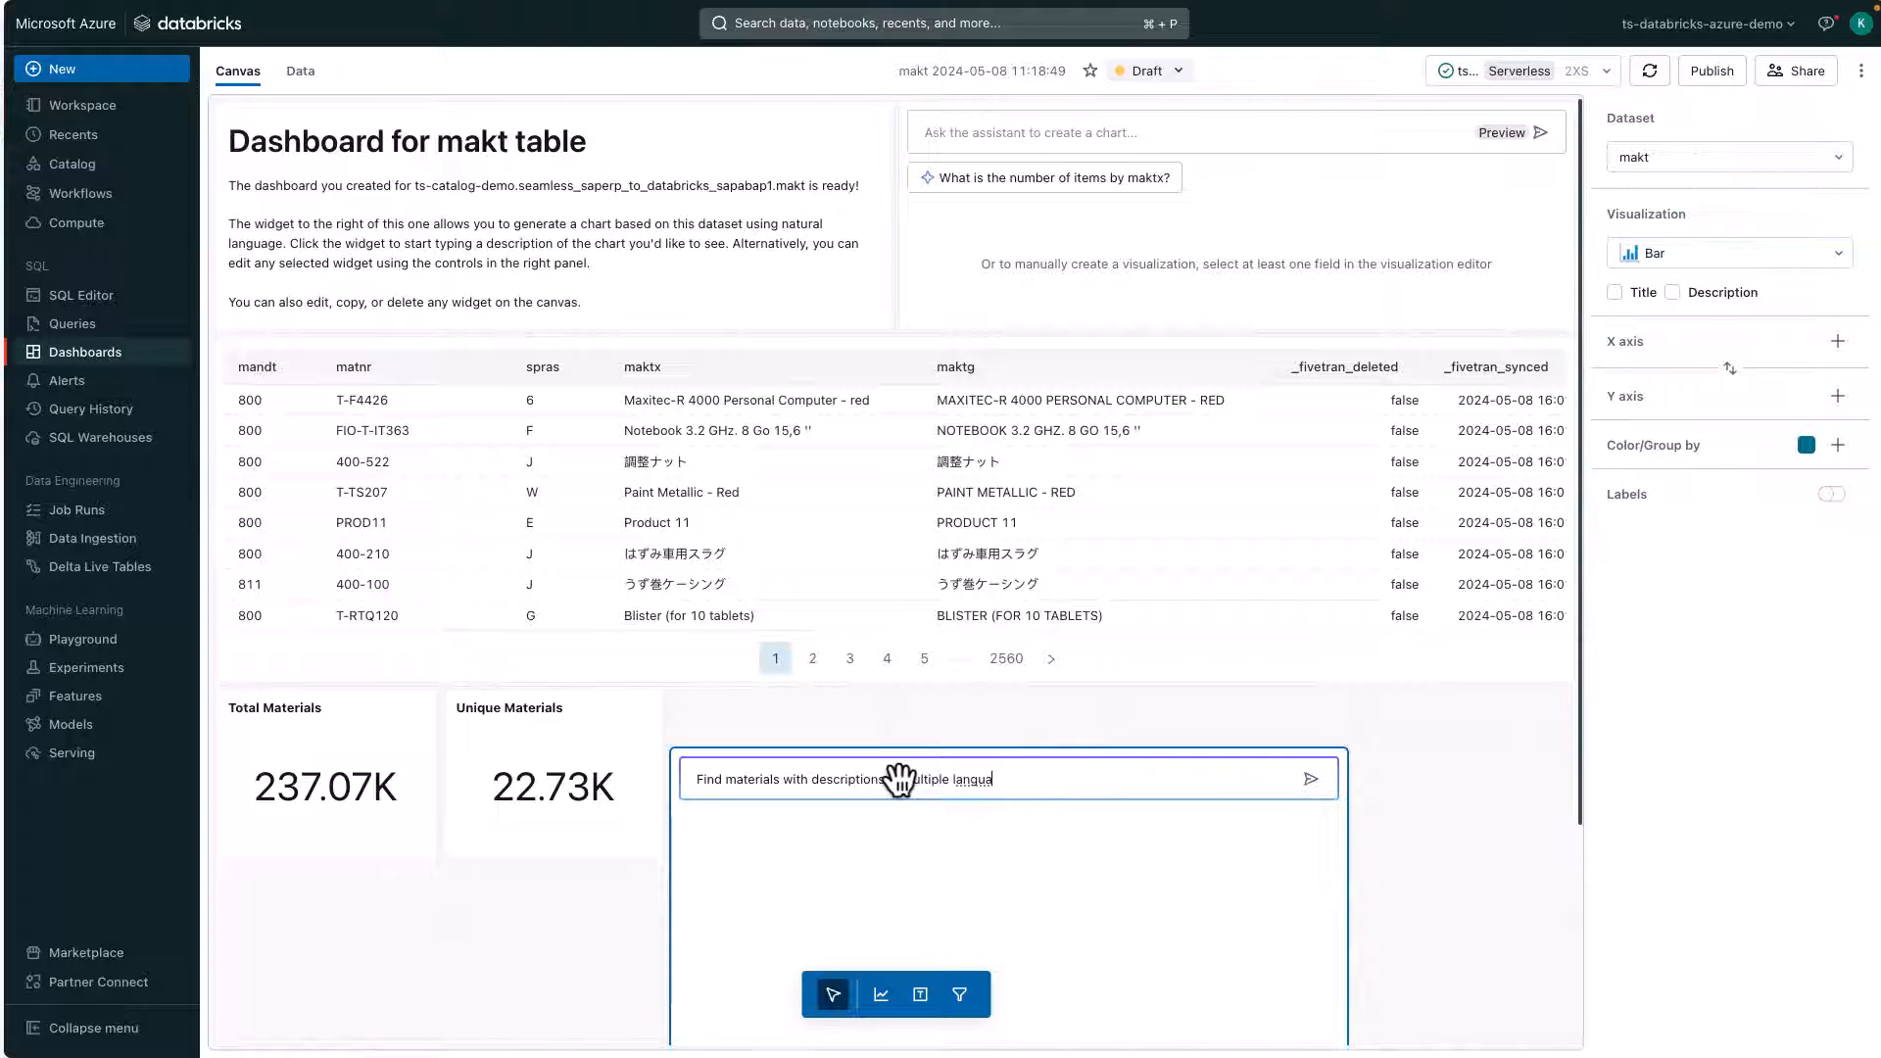
type("ges")
key("Return")
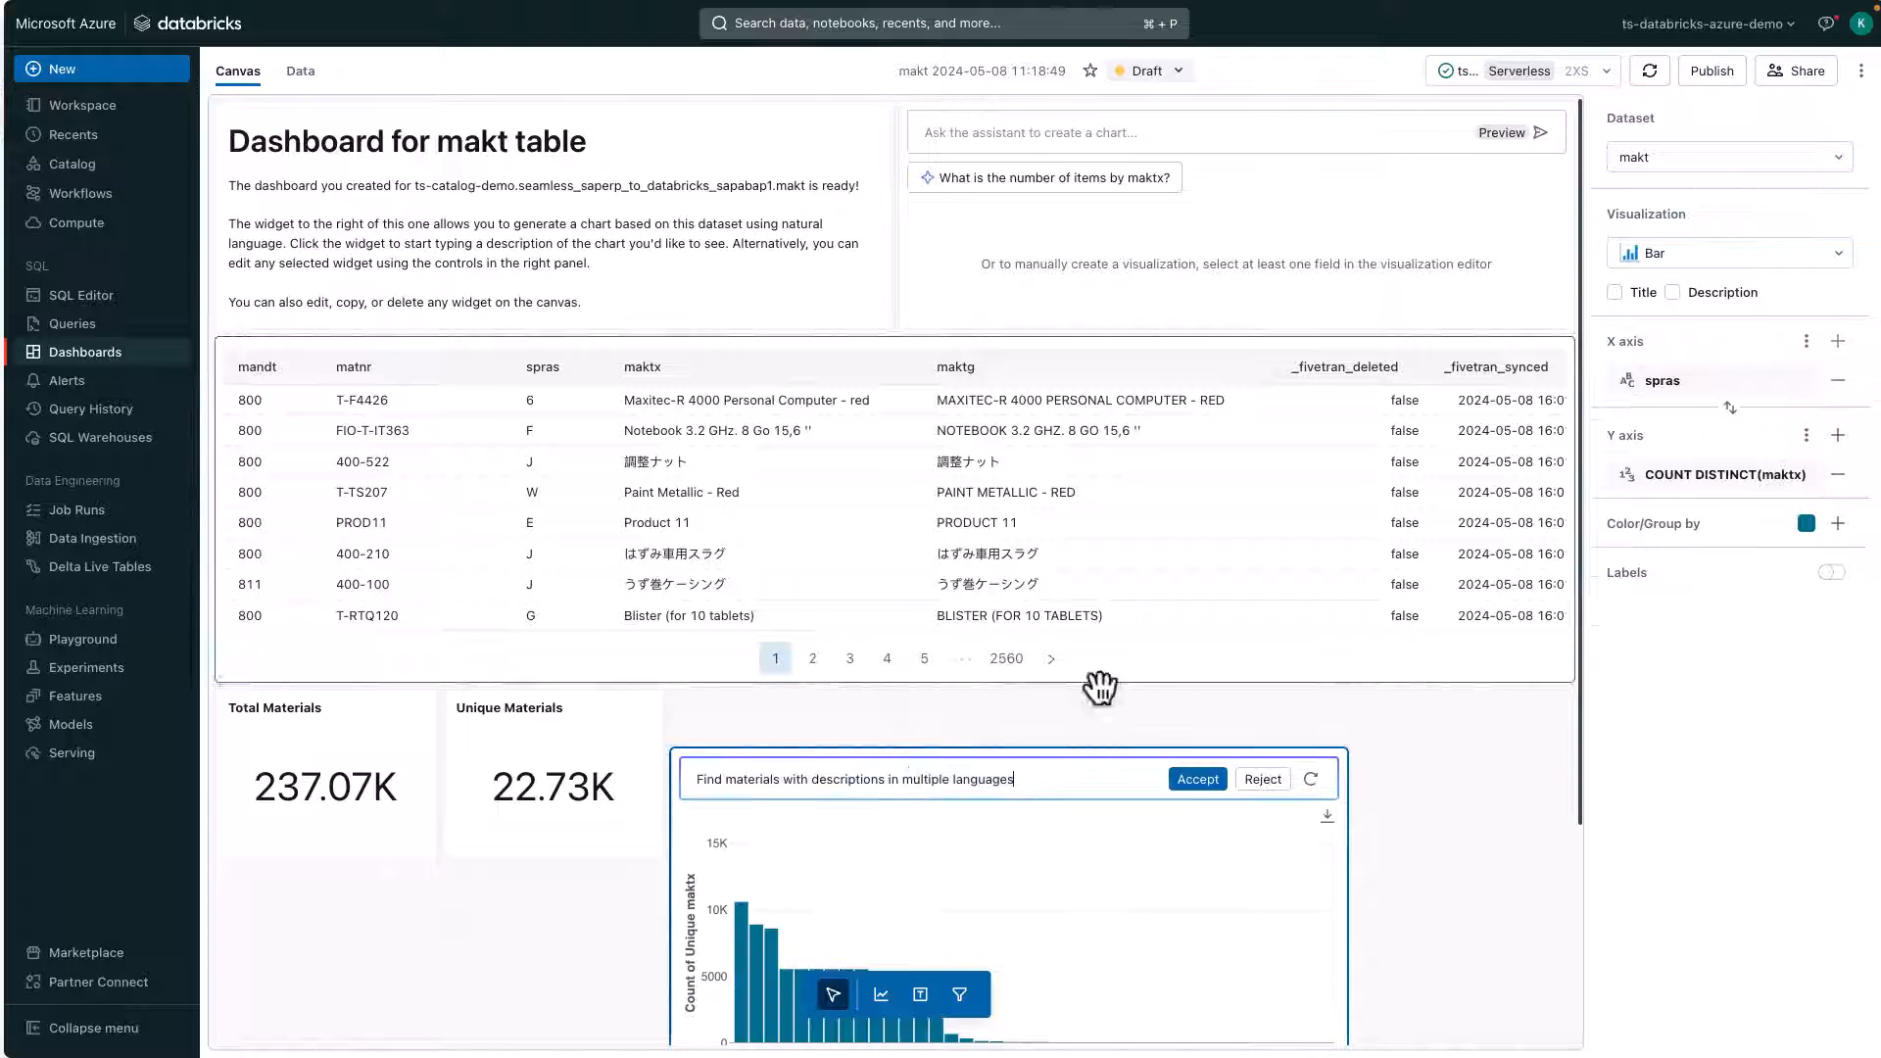
Accept the assistant's bar chart, shrink it to the counters' height, and align it directly beside the Unique Materials counter.
left_click(1200, 779)
left_click_drag(1343, 755, 1117, 850)
left_click_drag(953, 919, 952, 860)
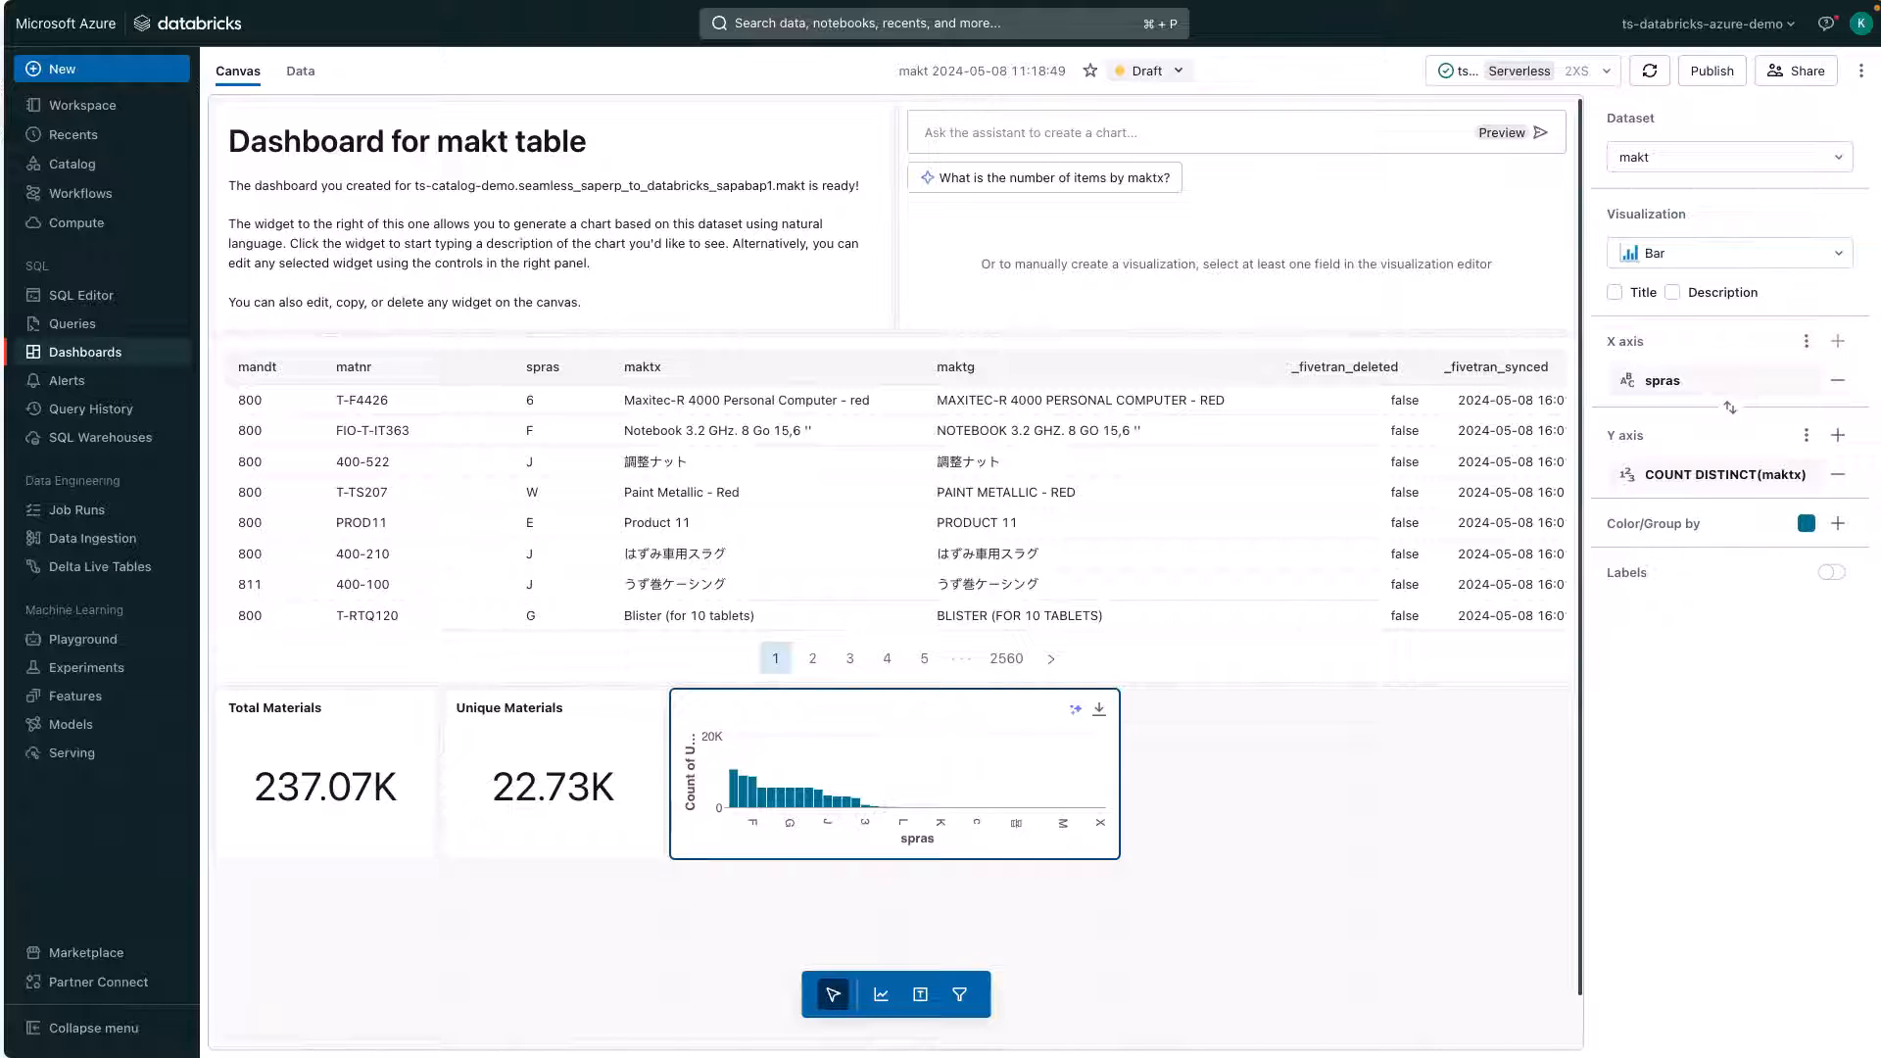
left_click(1007, 872)
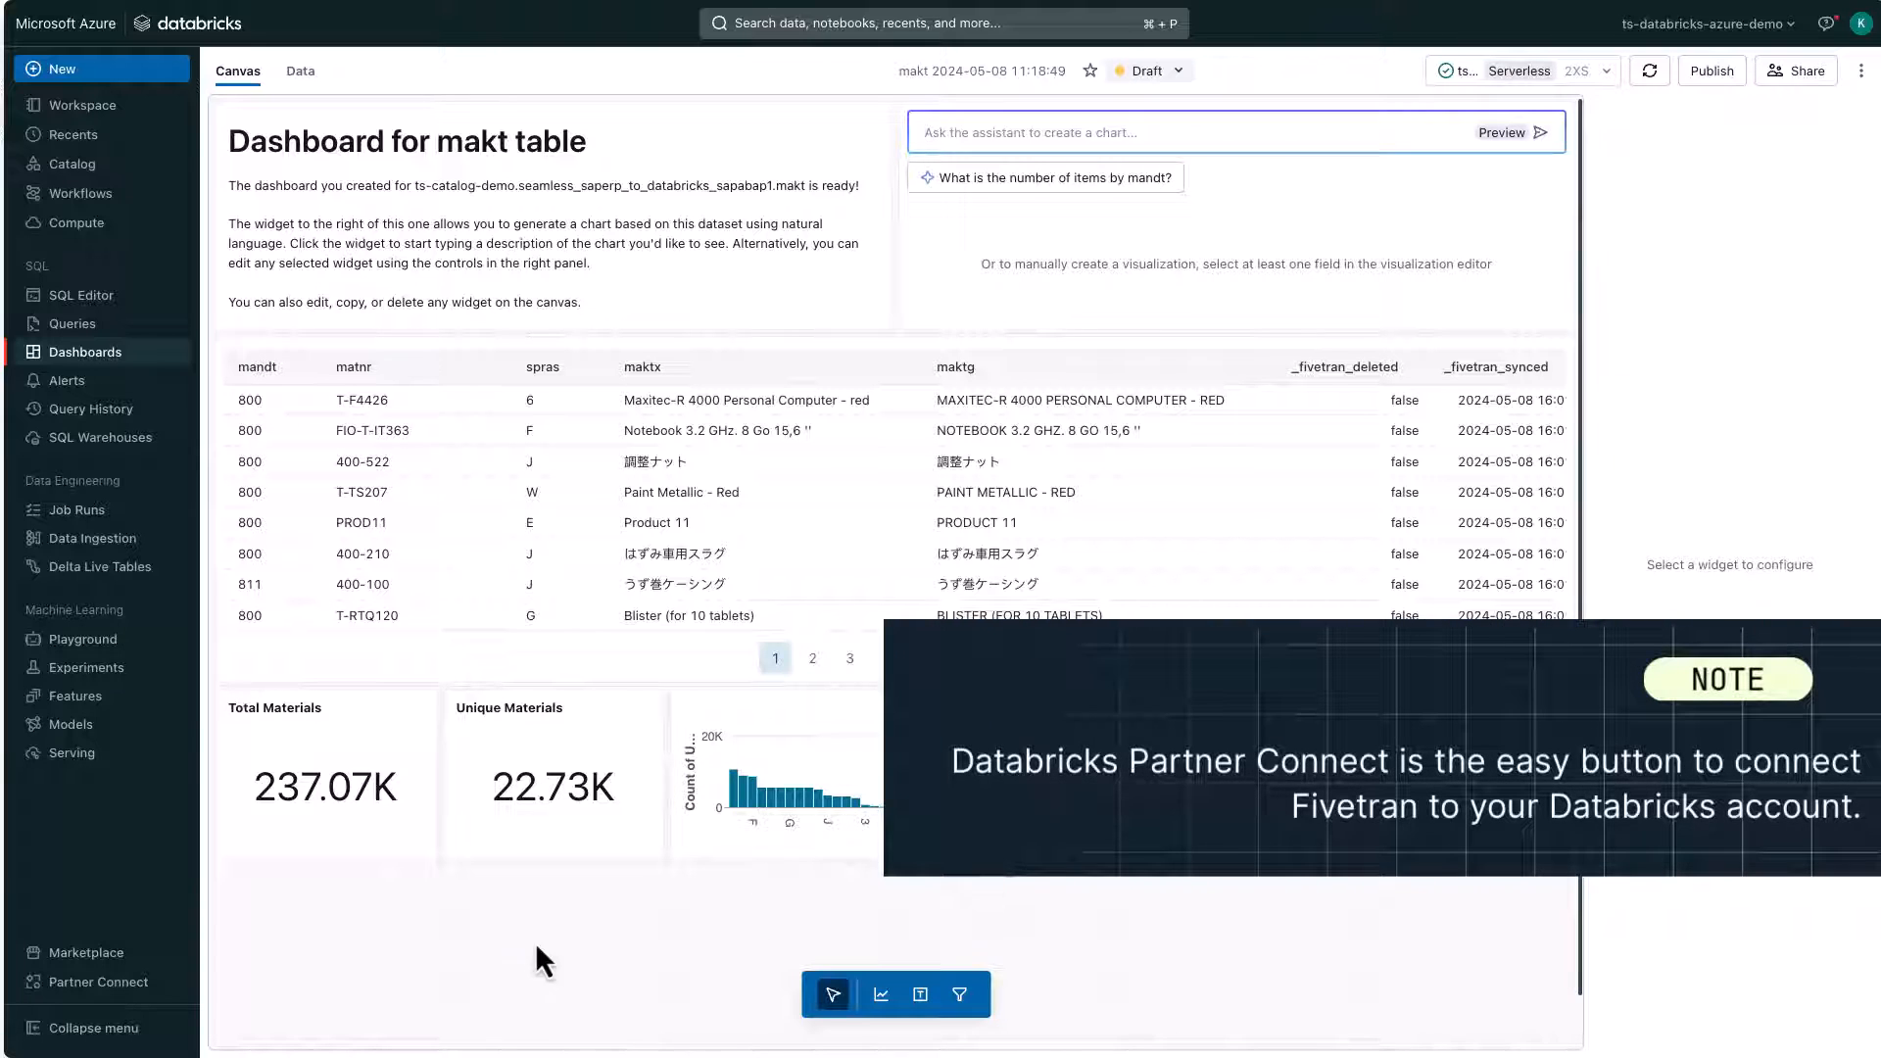
Open the Fivetran connection setup in Partner Connect and choose ts-catalog-demo as its catalog.
left_click(109, 997)
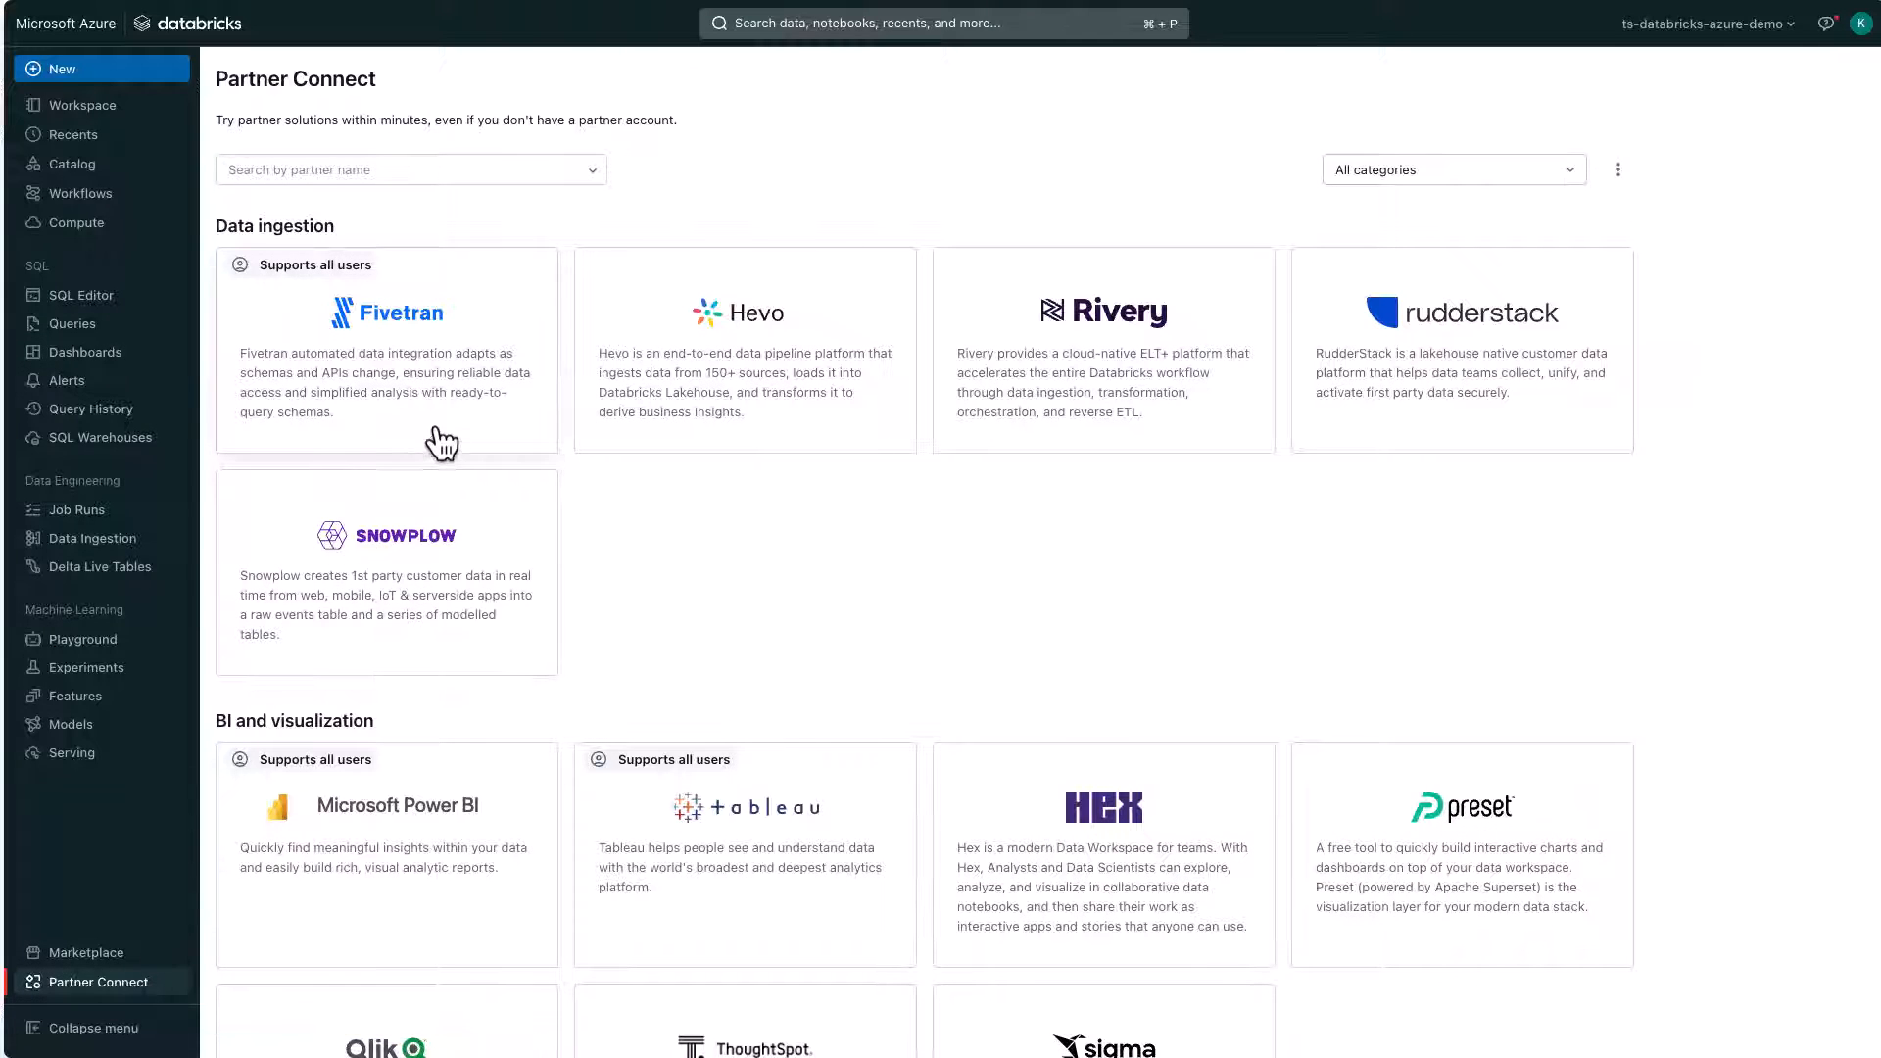
left_click(434, 429)
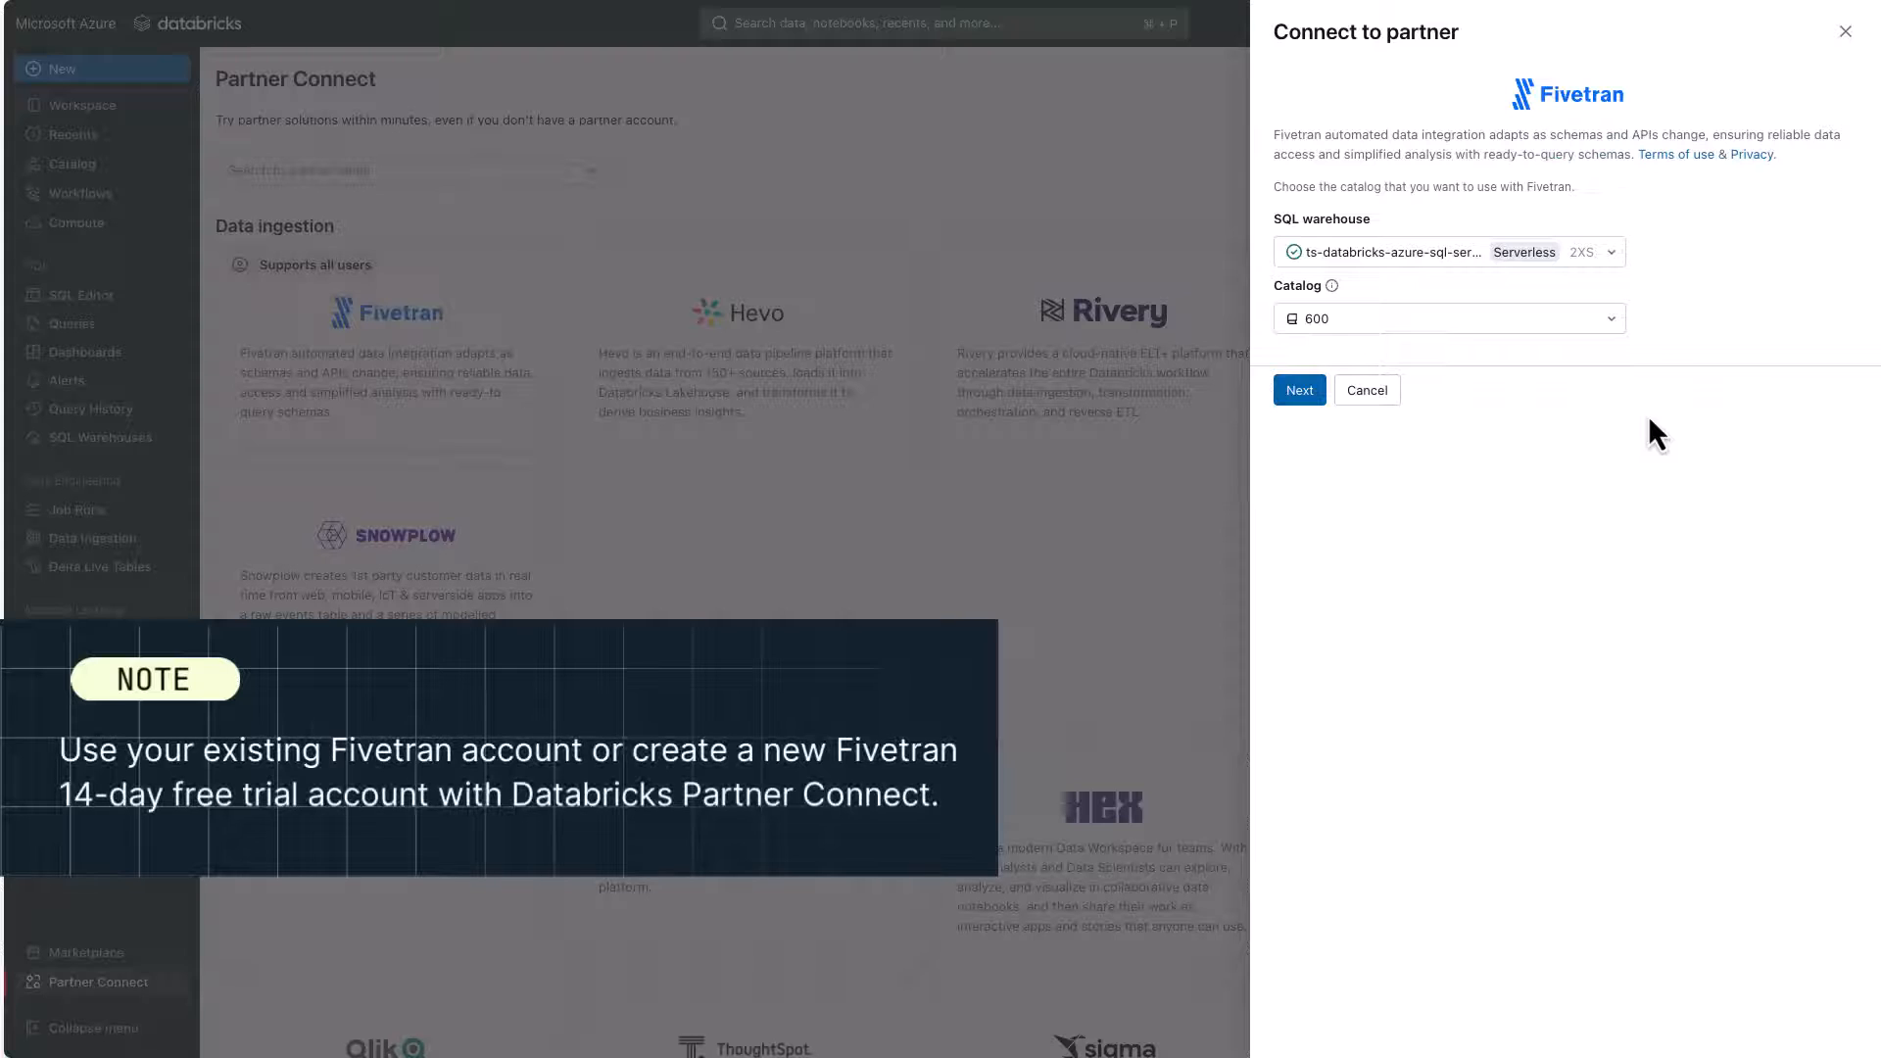
left_click(1499, 318)
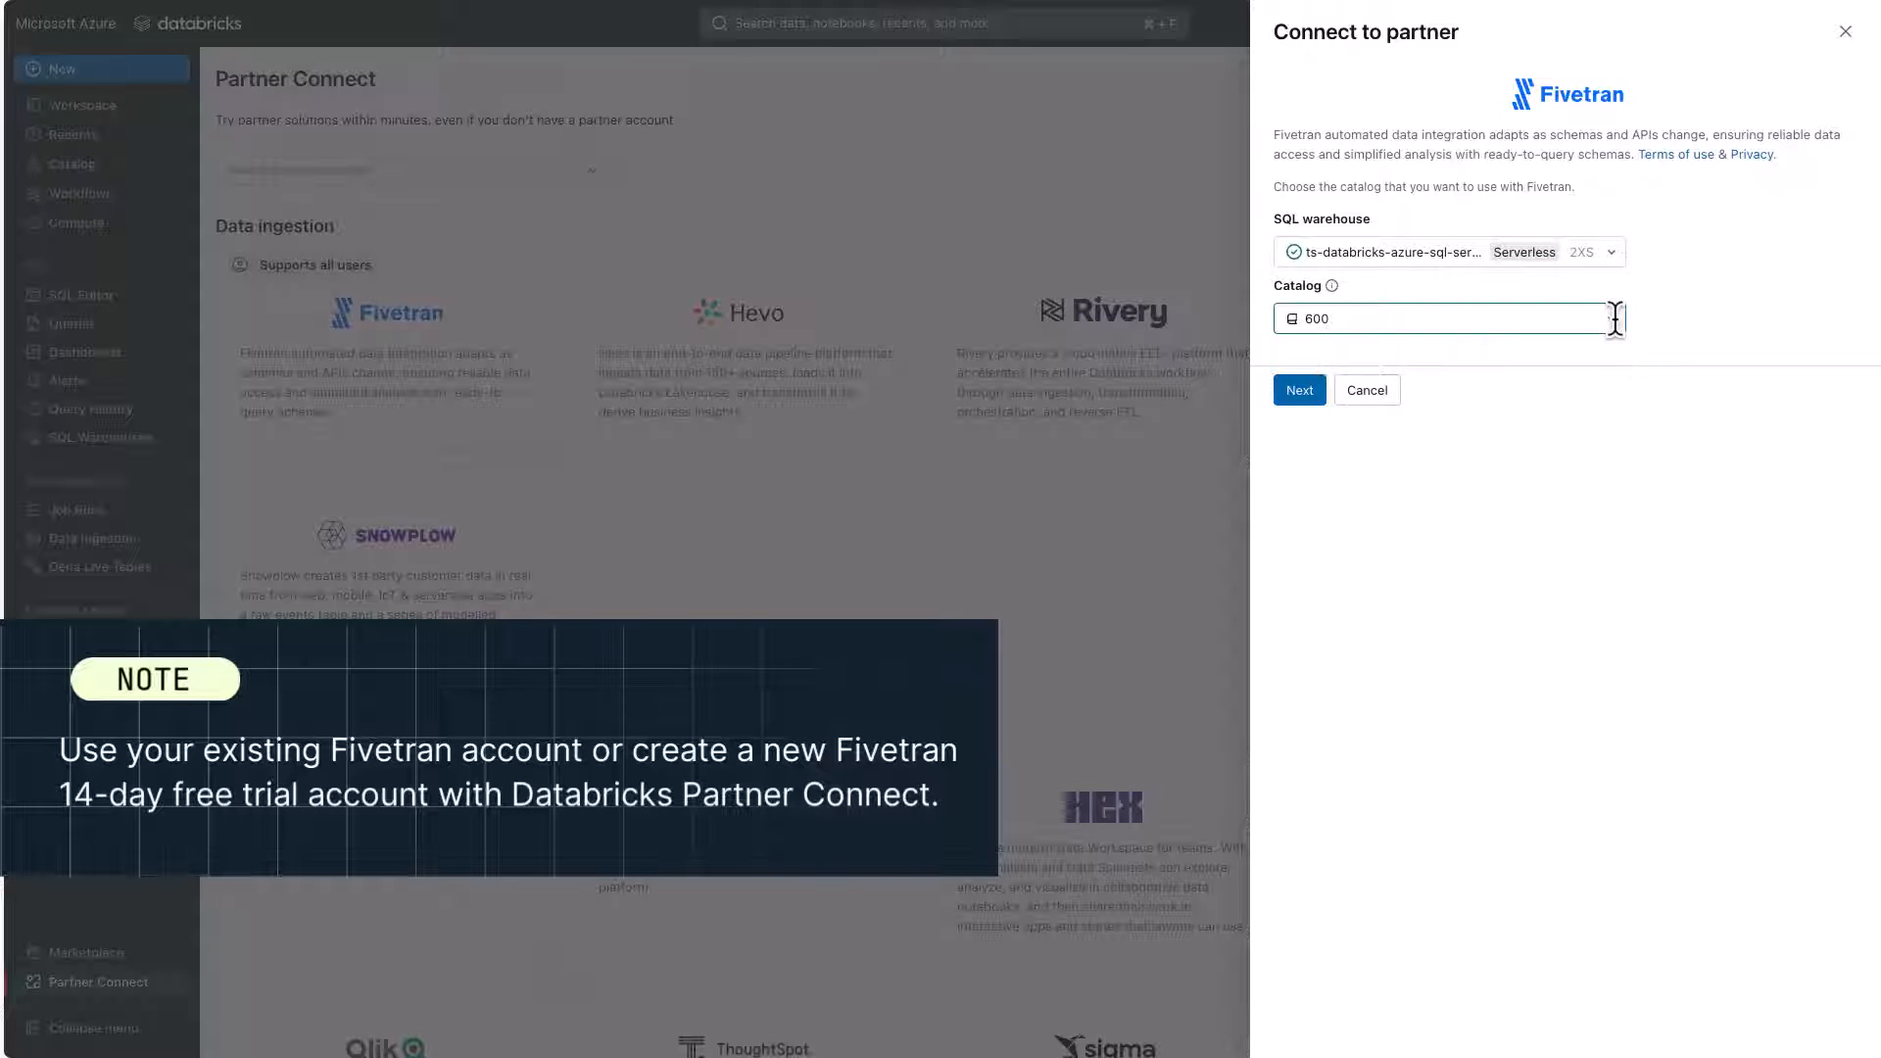
scroll(1596, 434, "down", 1)
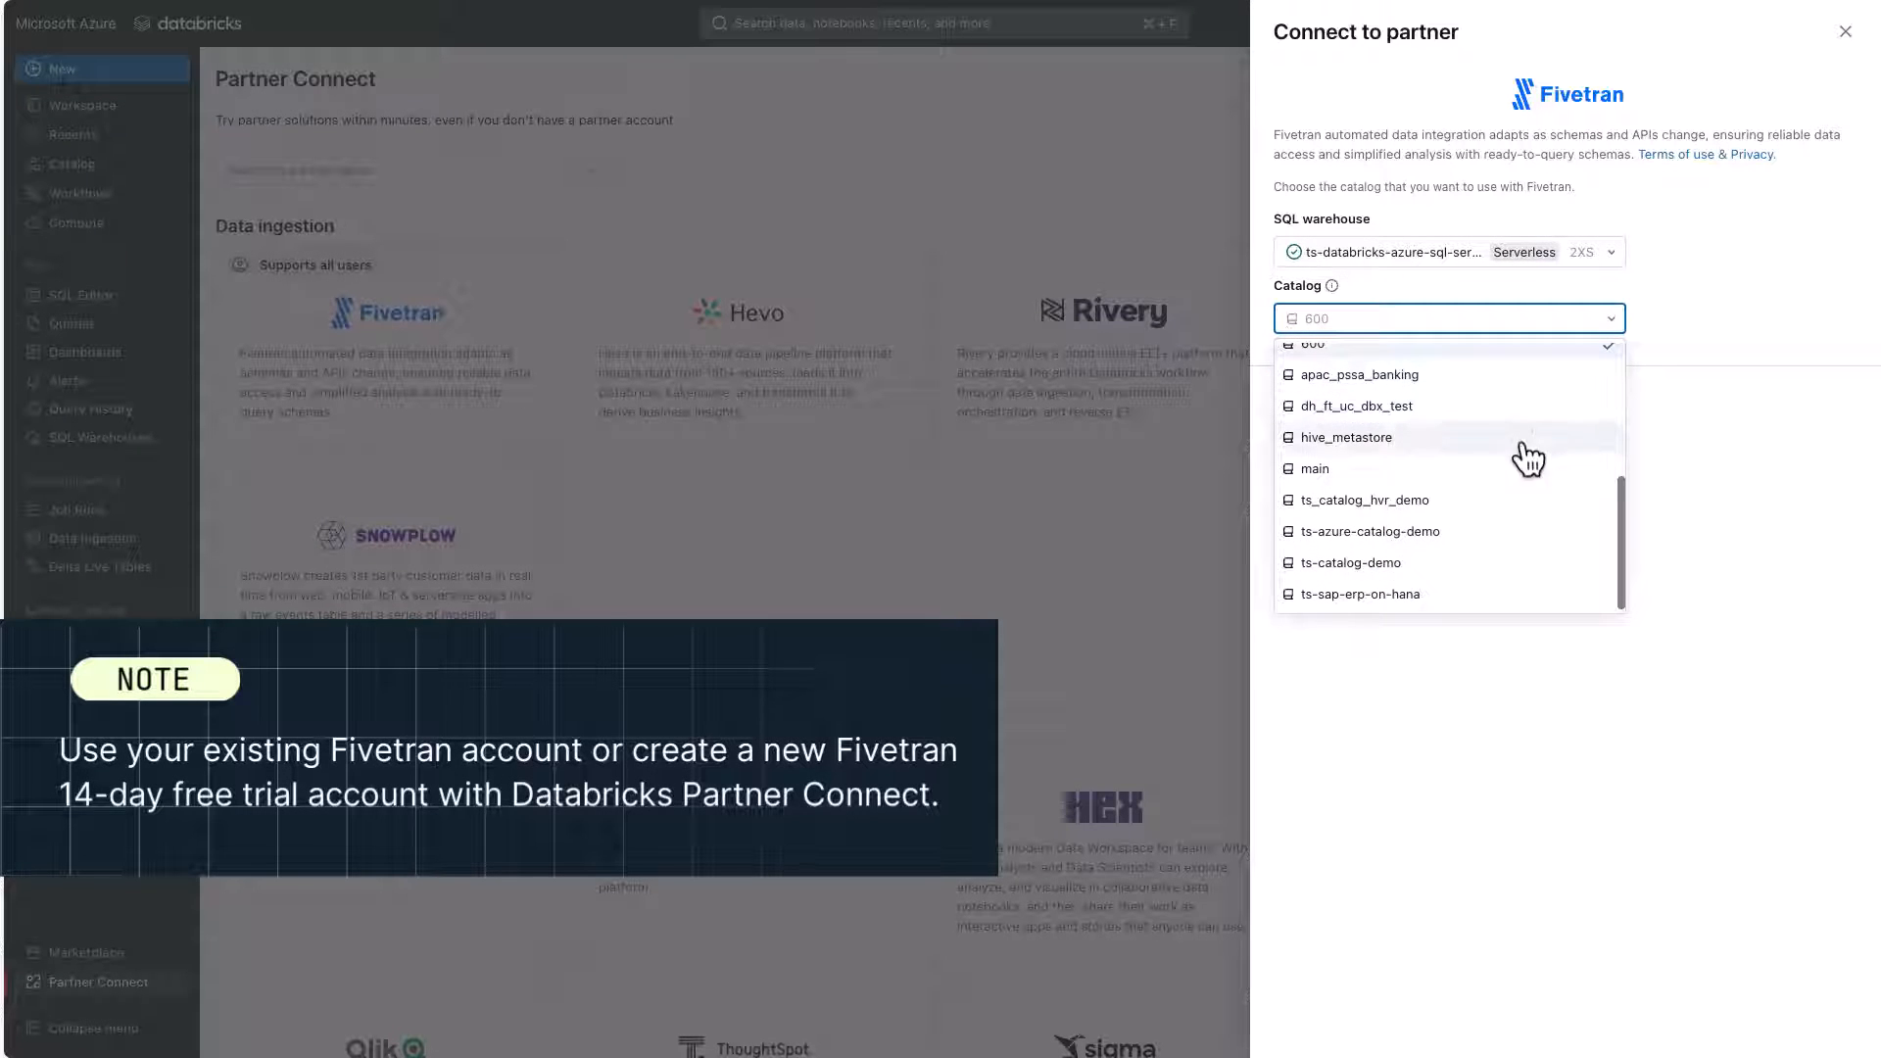
left_click(1442, 578)
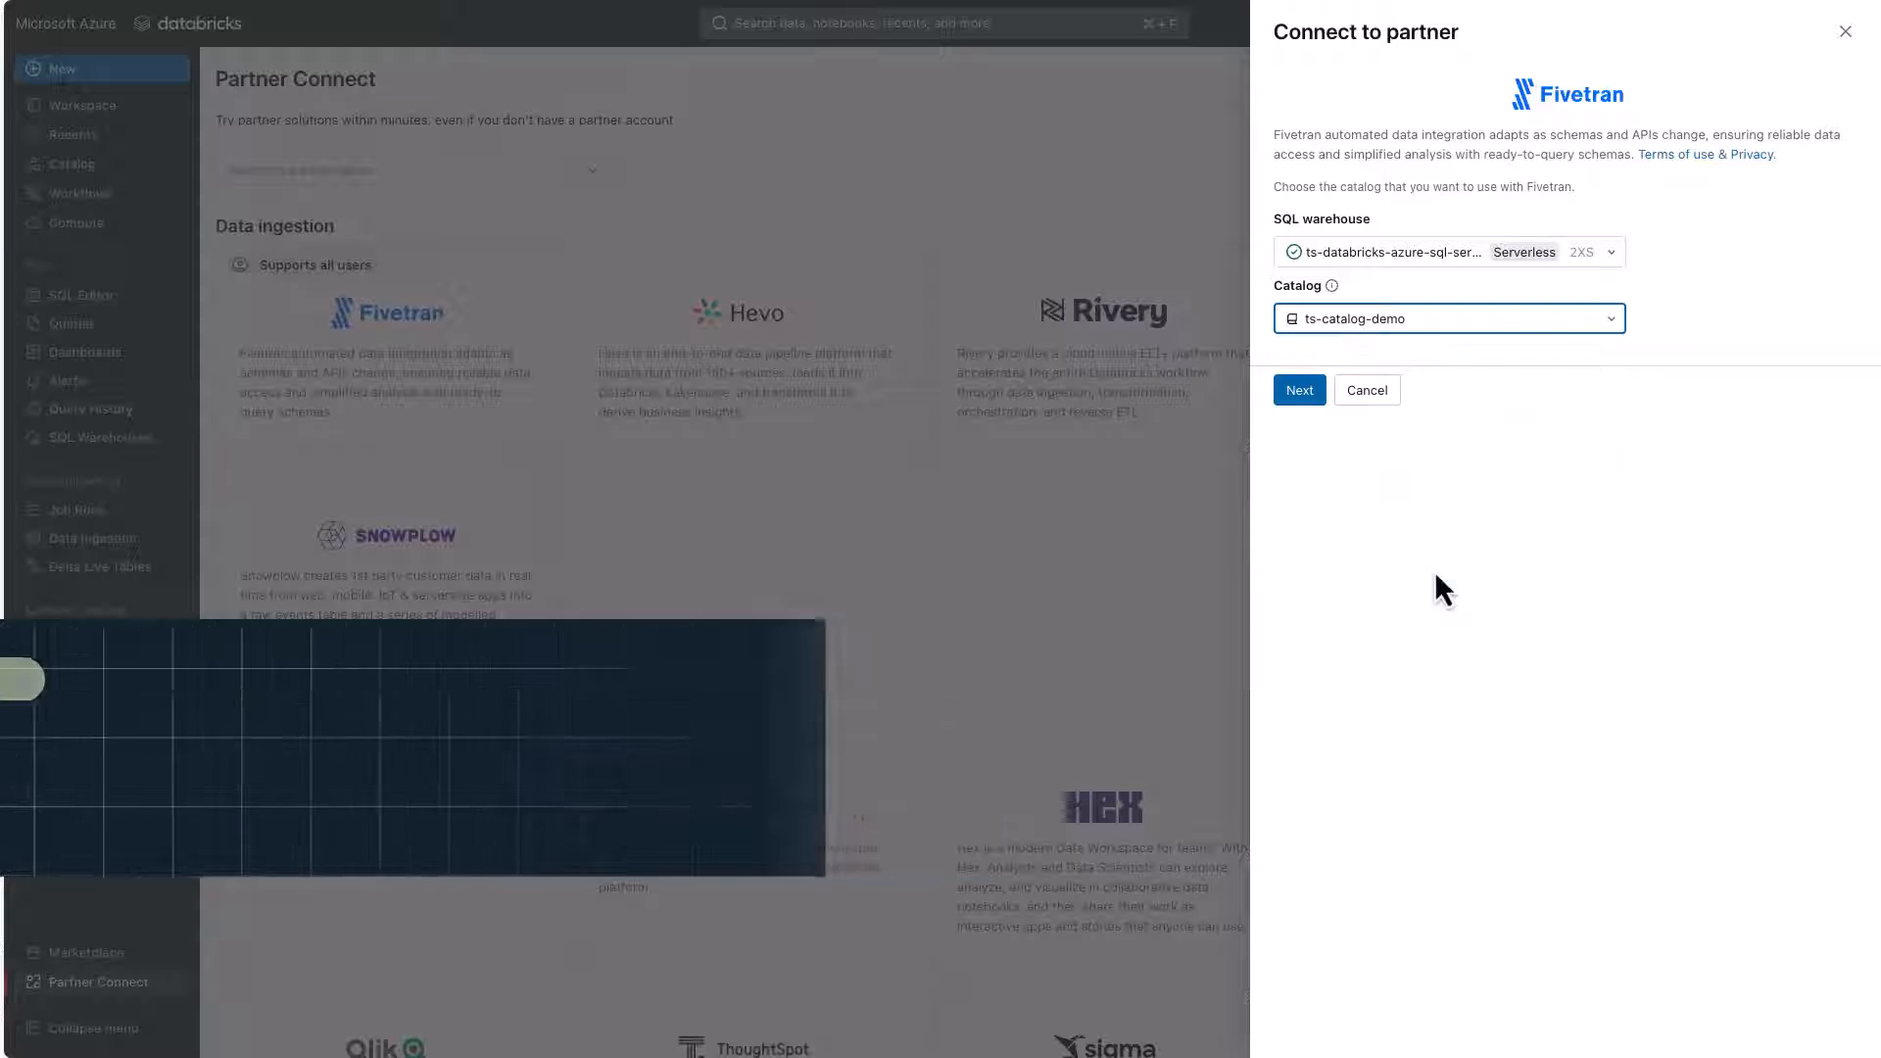